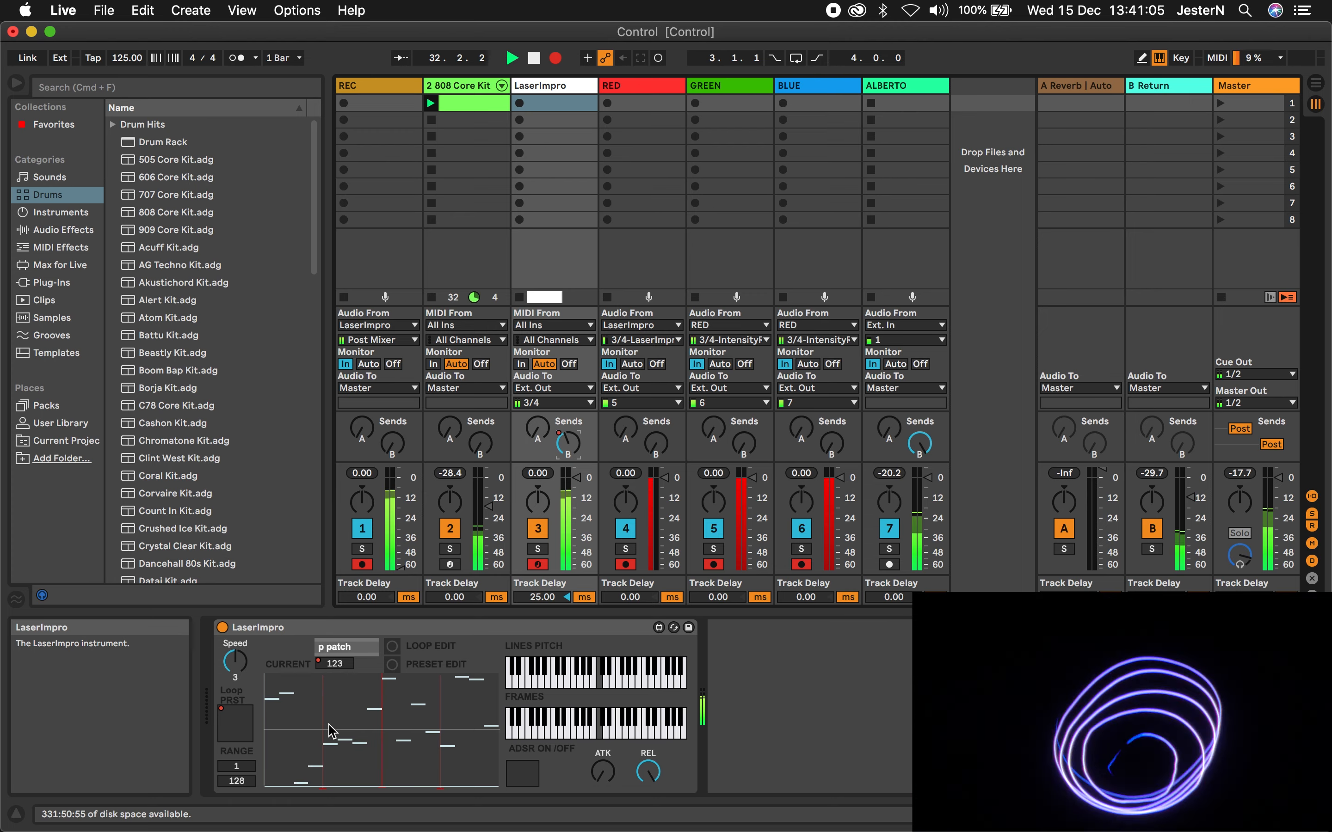
Turn on Loop PRST and try several loop ranges in the step sequencer, settling on steps 6 to 8
left_click(244, 735)
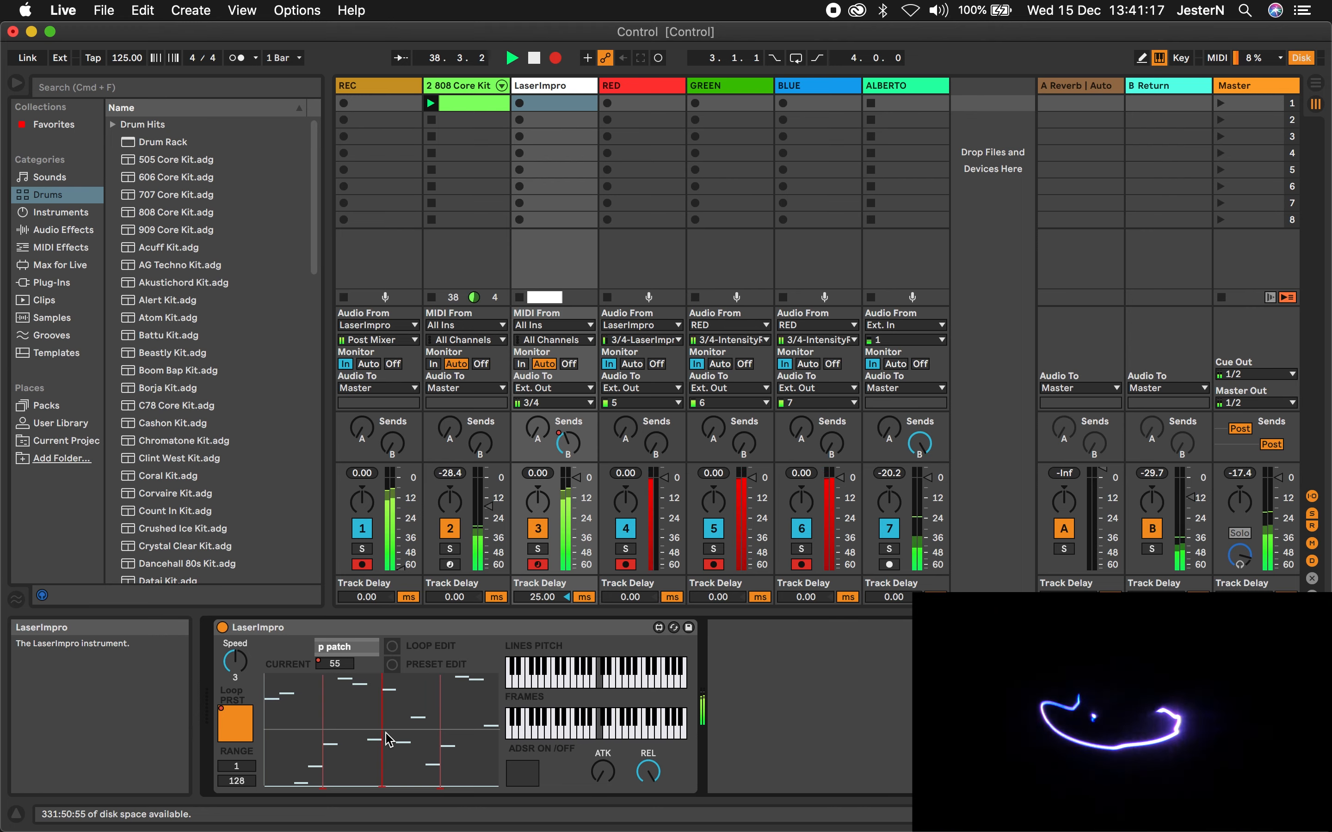
left_click_drag(384, 737, 352, 737)
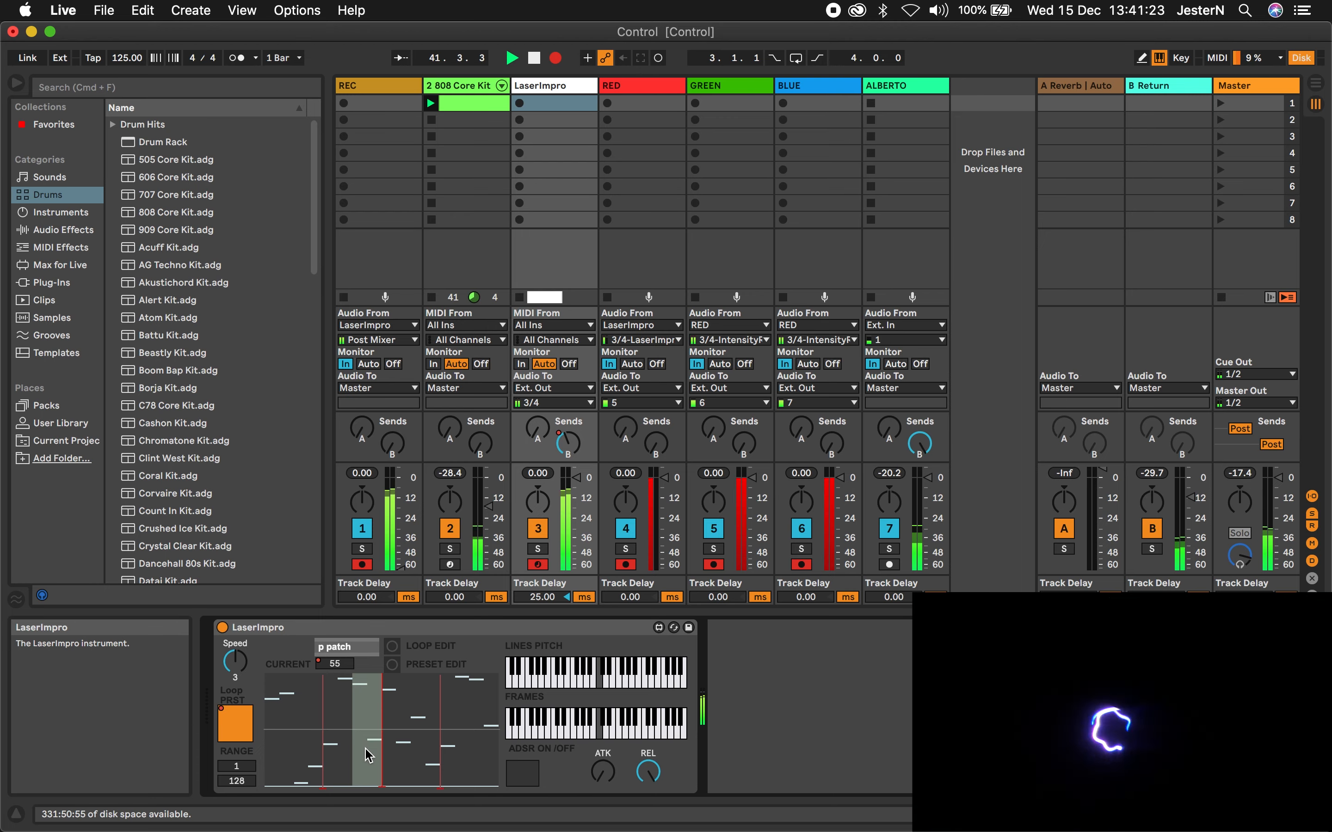
left_click_drag(356, 737, 342, 735)
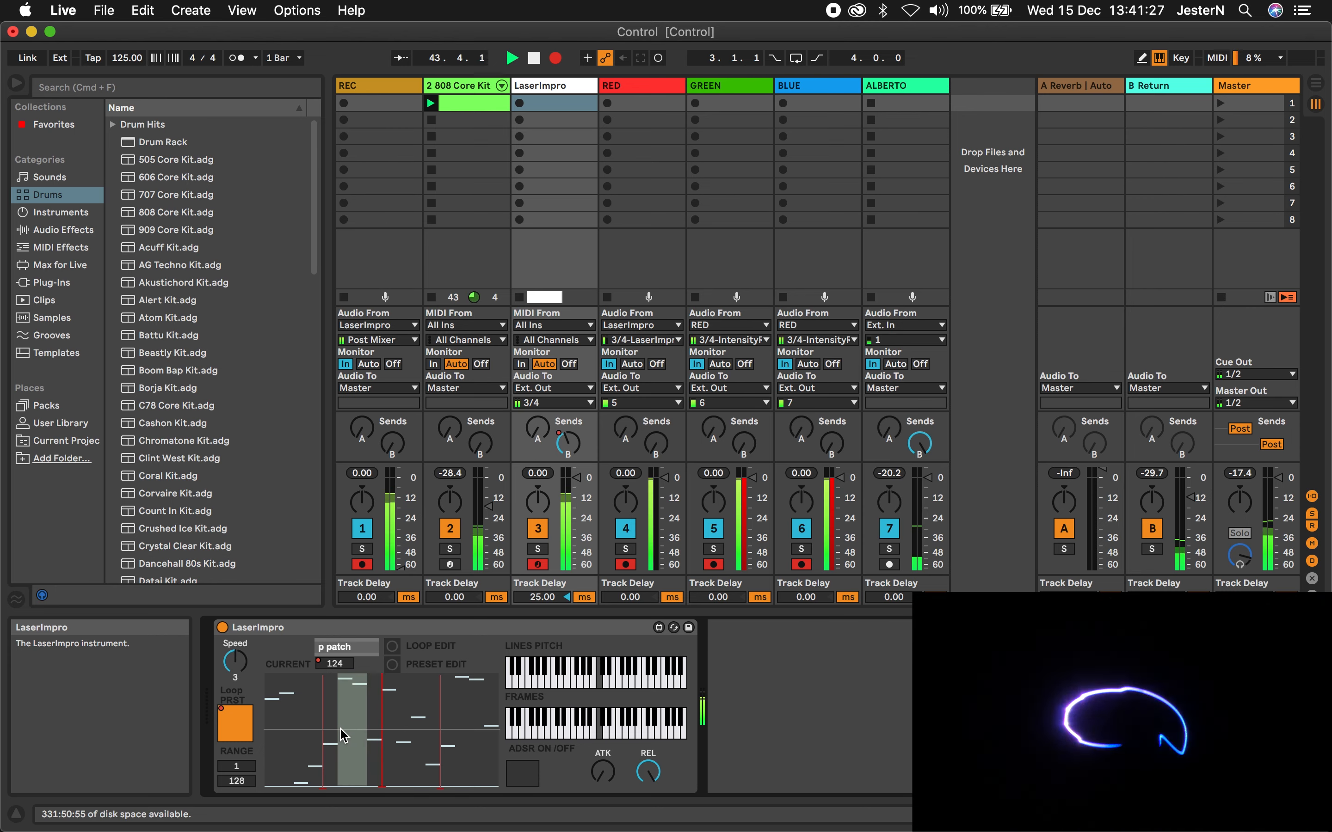
left_click_drag(350, 734, 319, 734)
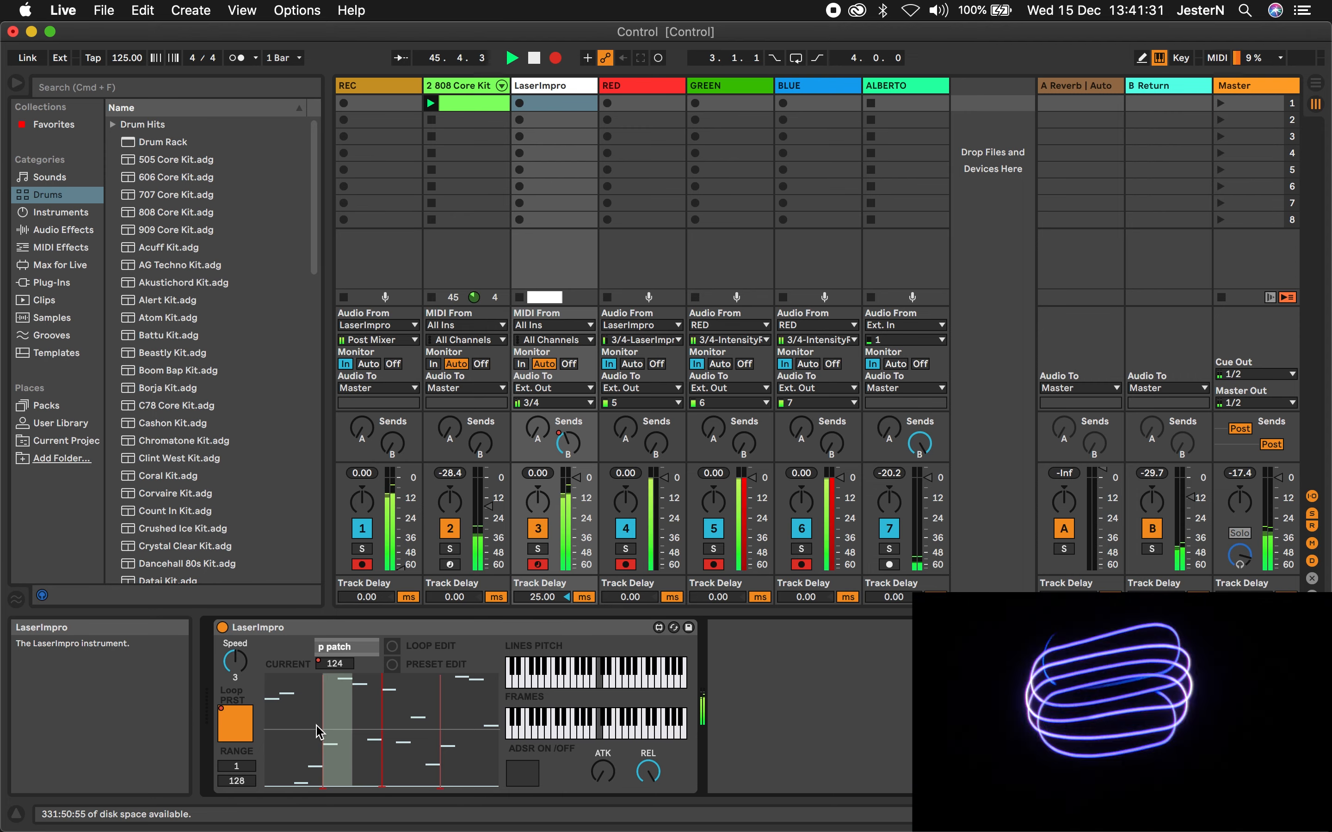
left_click_drag(355, 734, 363, 734)
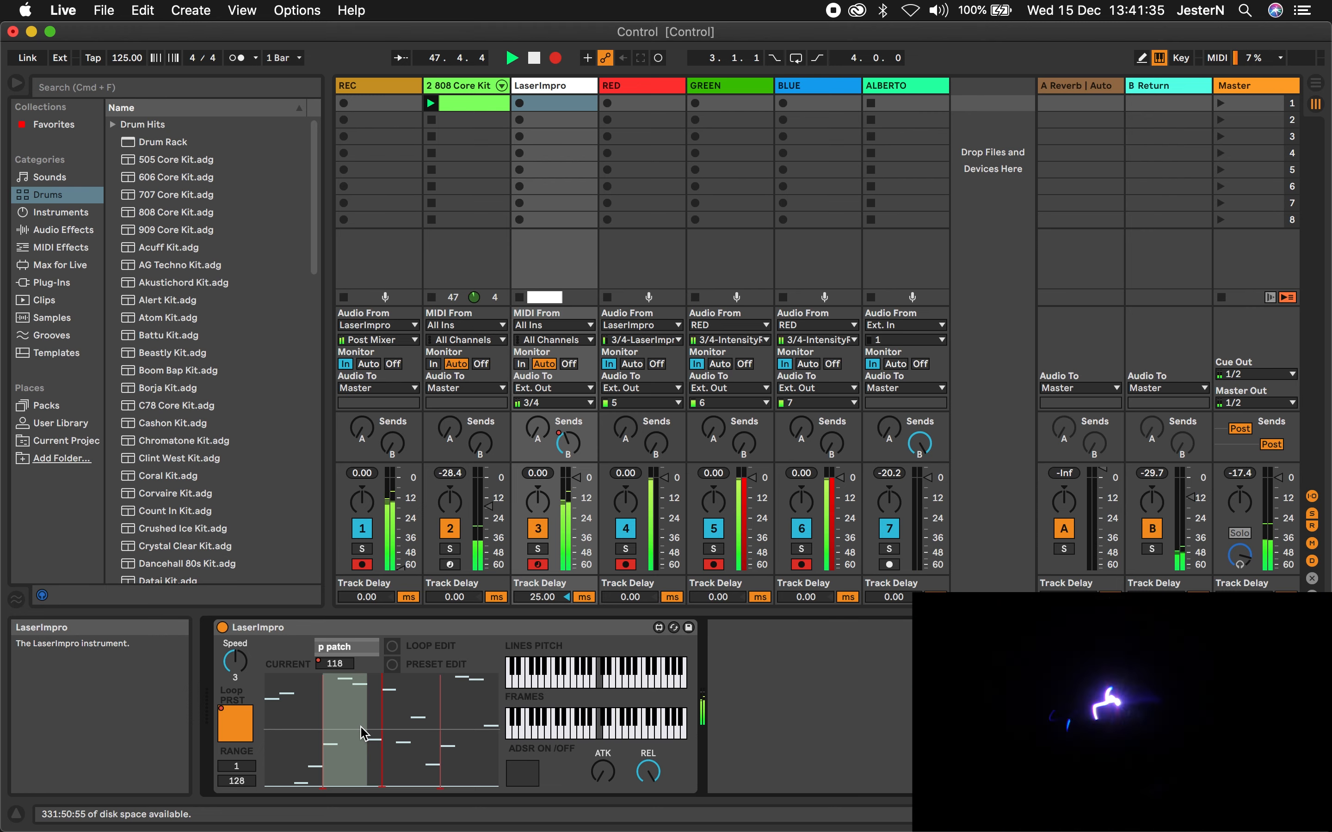
left_click_drag(338, 728, 389, 731)
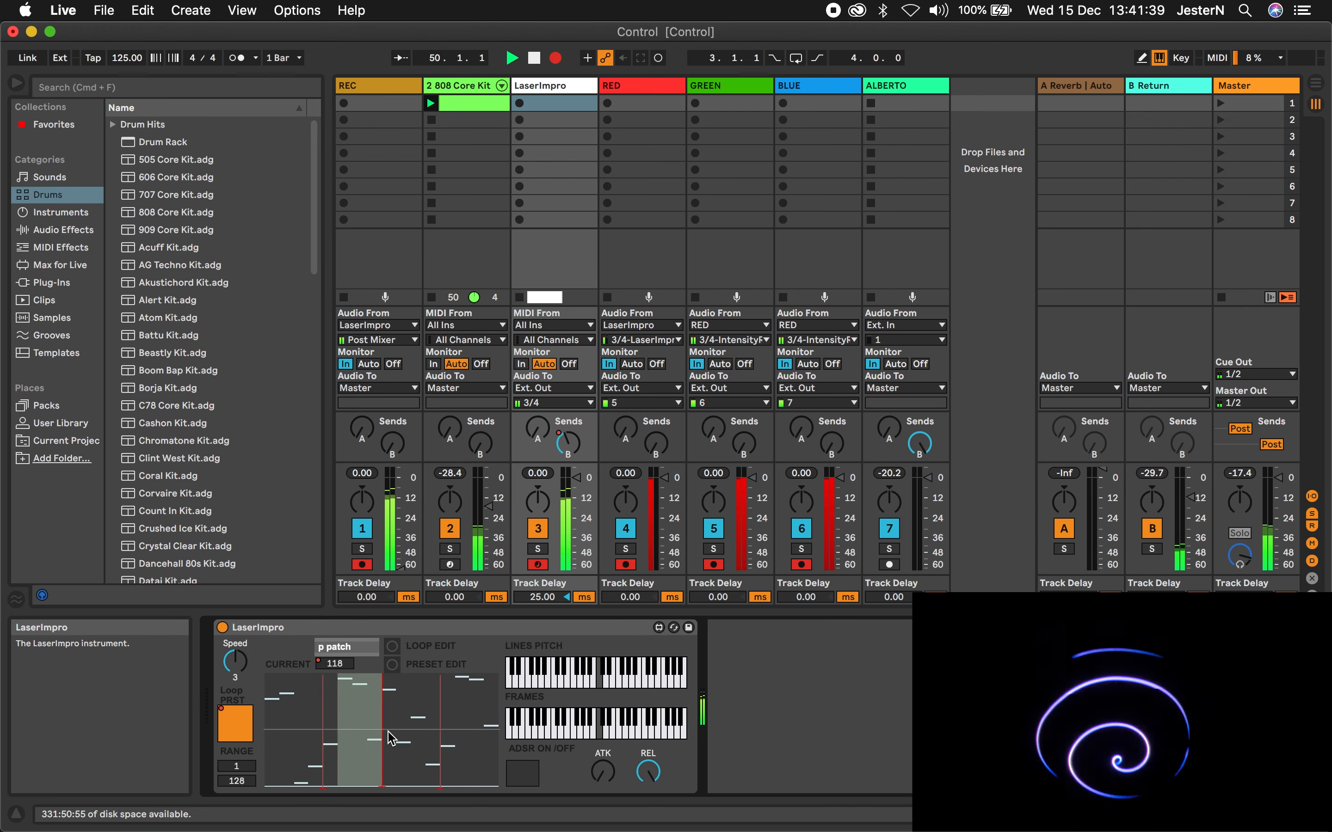
Enter Preset Edit and change the preset levels of steps 6, 7 and 8 inside the loop
left_click(392, 665)
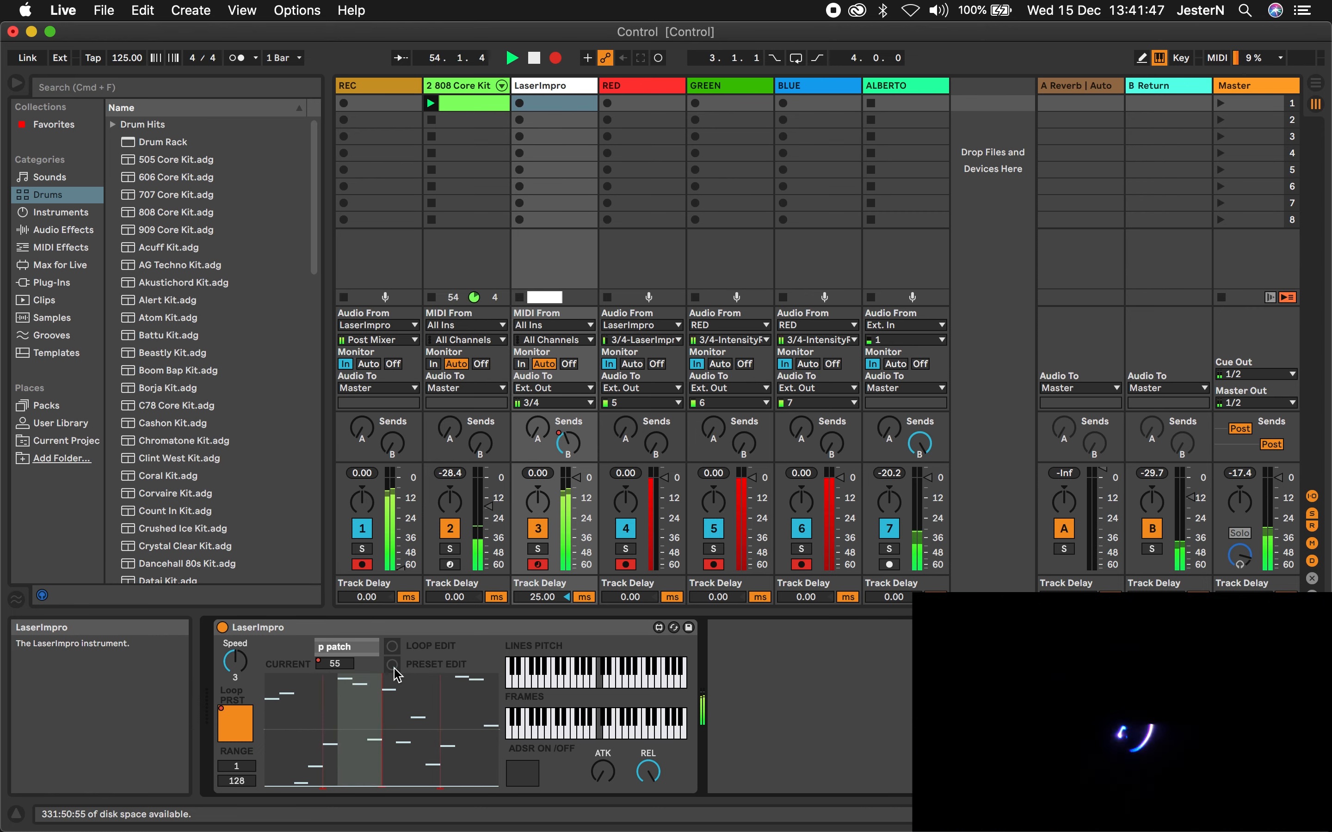
left_click_drag(373, 739, 374, 696)
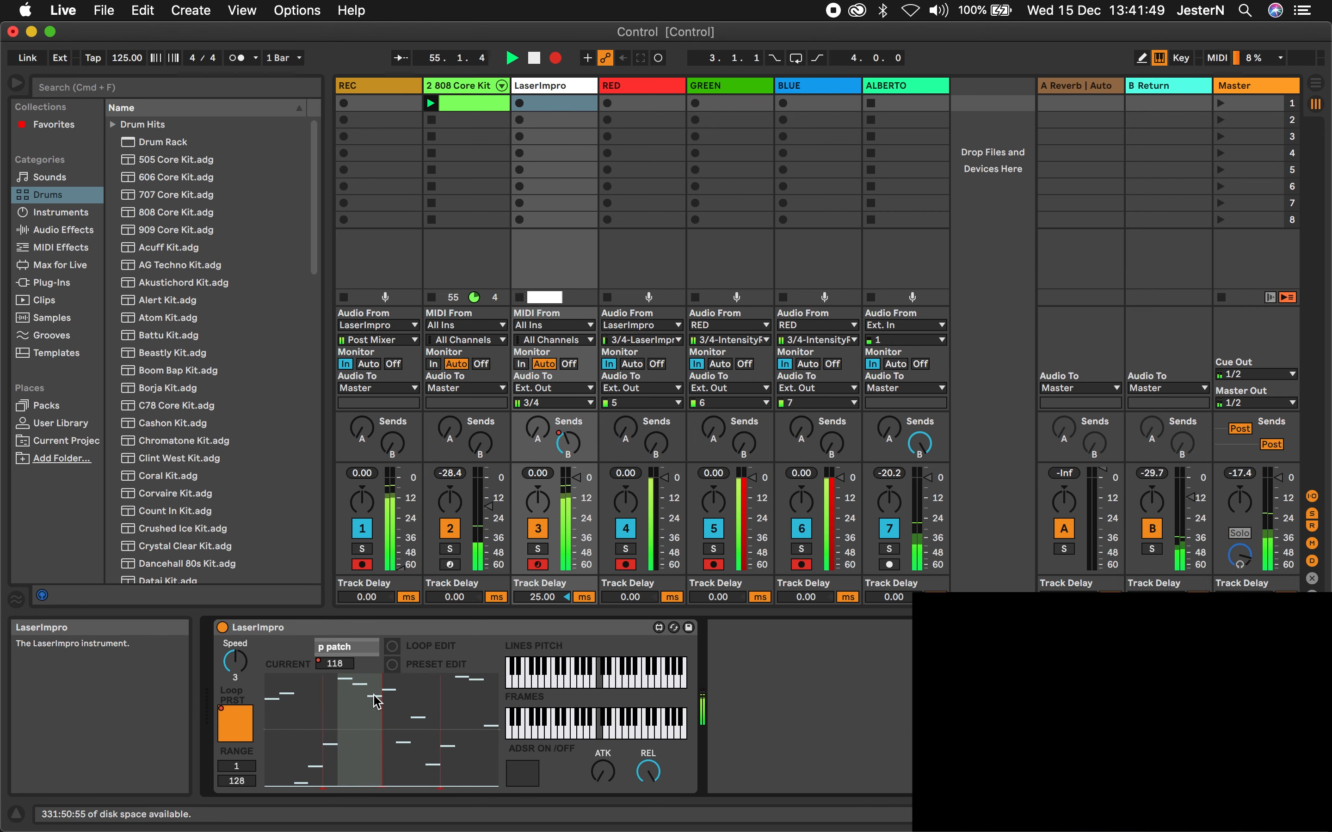
left_click(362, 713)
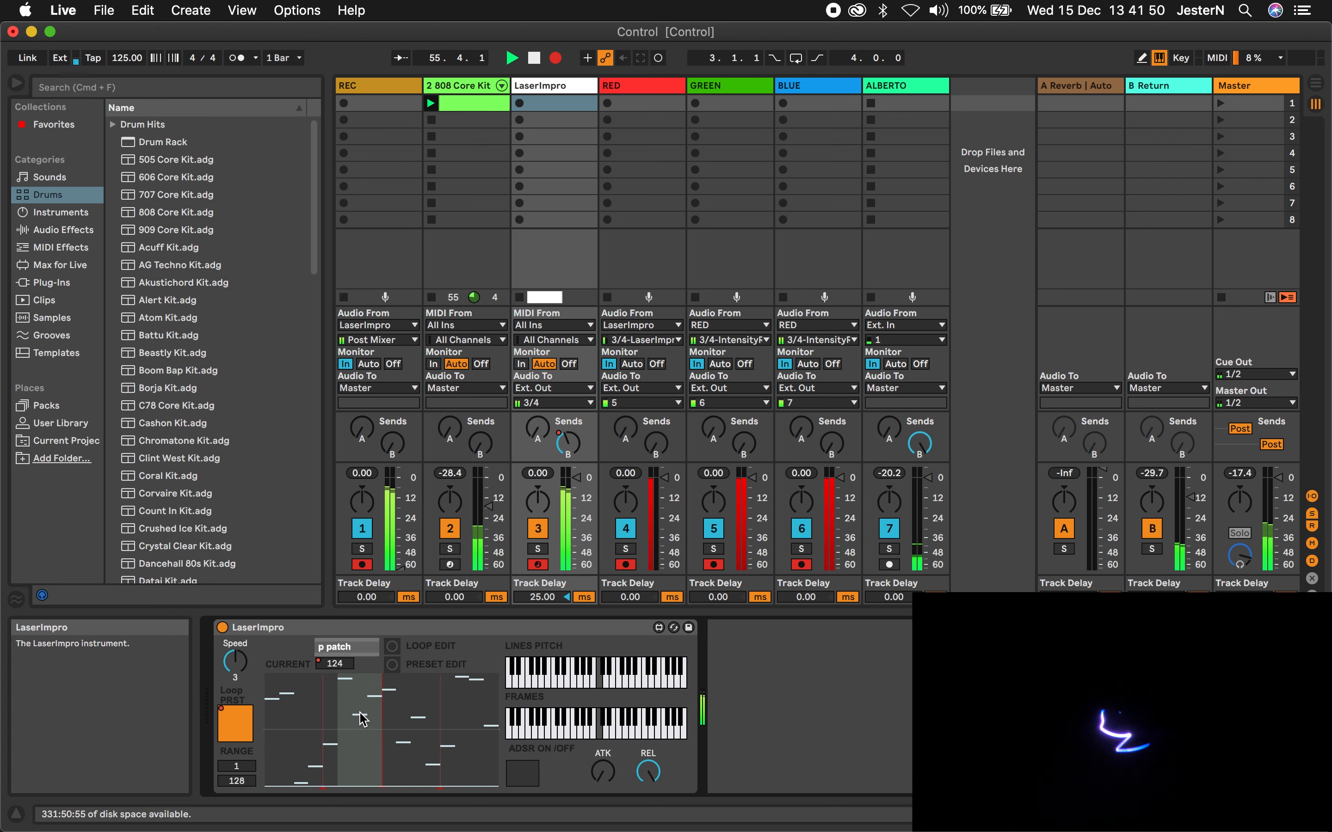
left_click(343, 752)
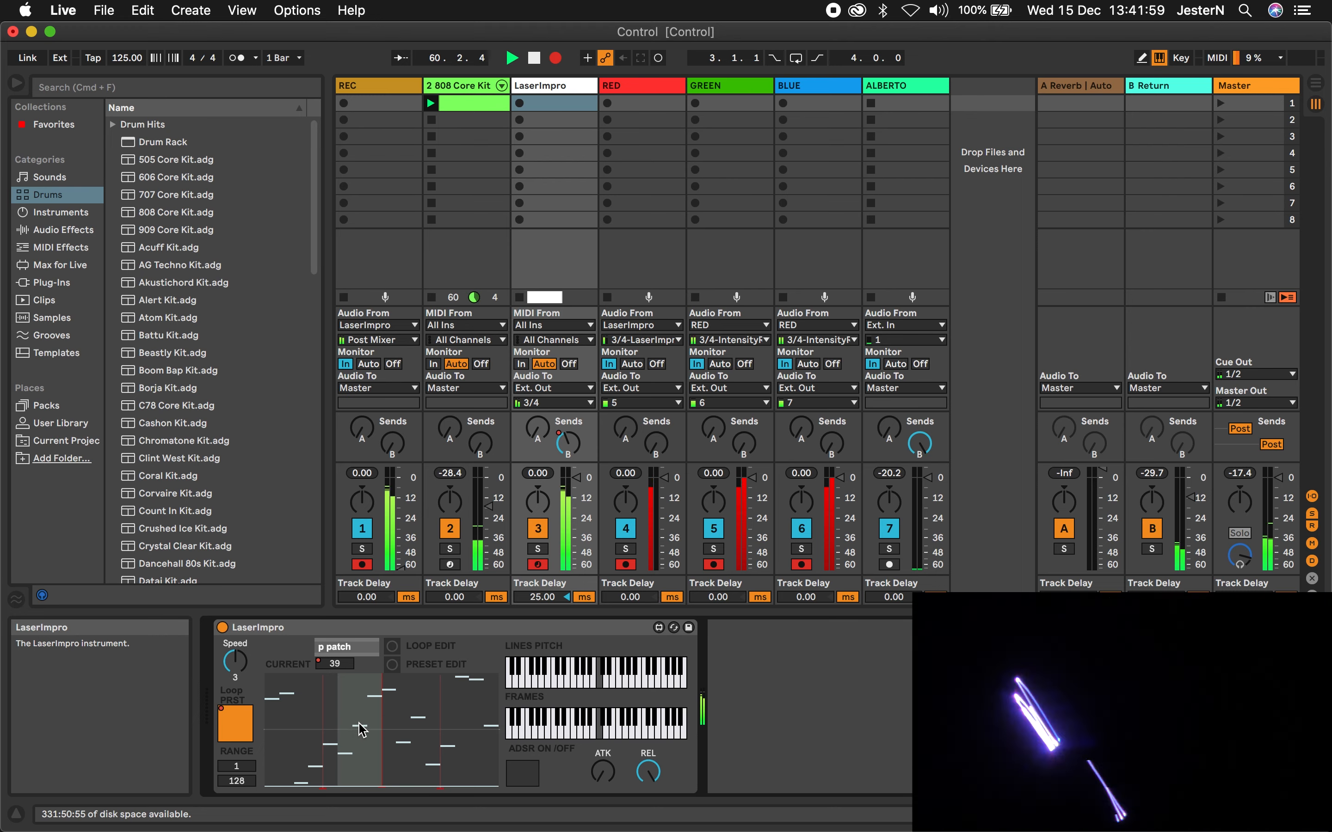
left_click(349, 744)
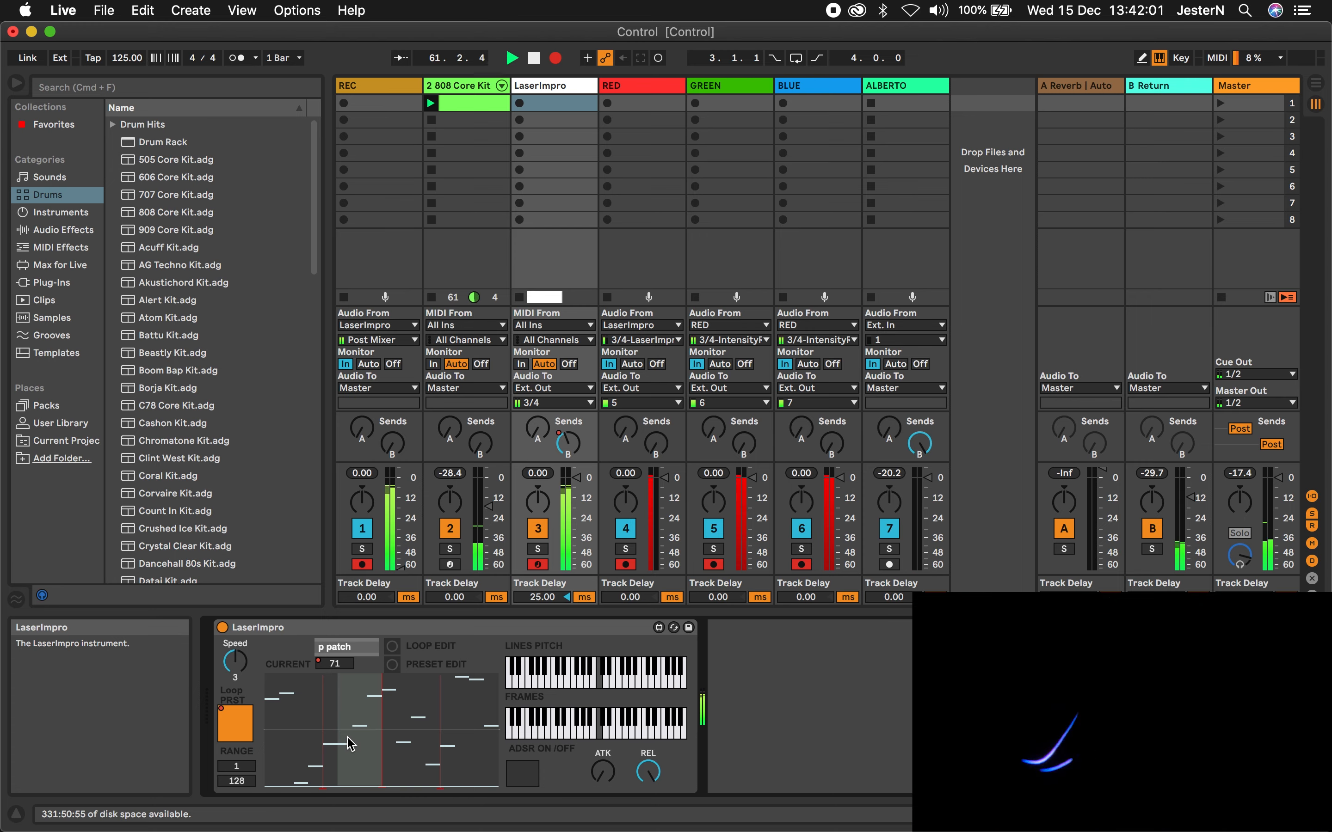
left_click(347, 737)
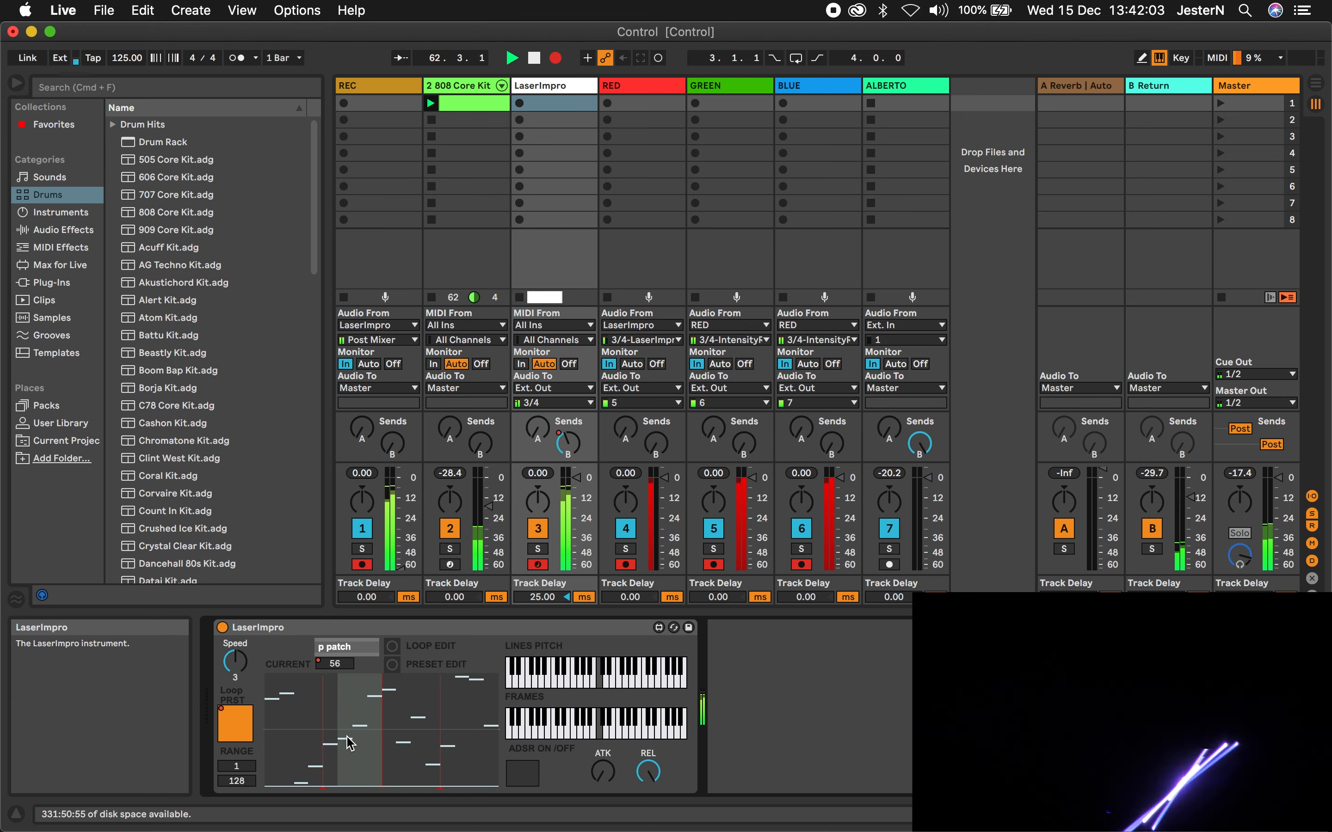
left_click(345, 725)
left_click(343, 720)
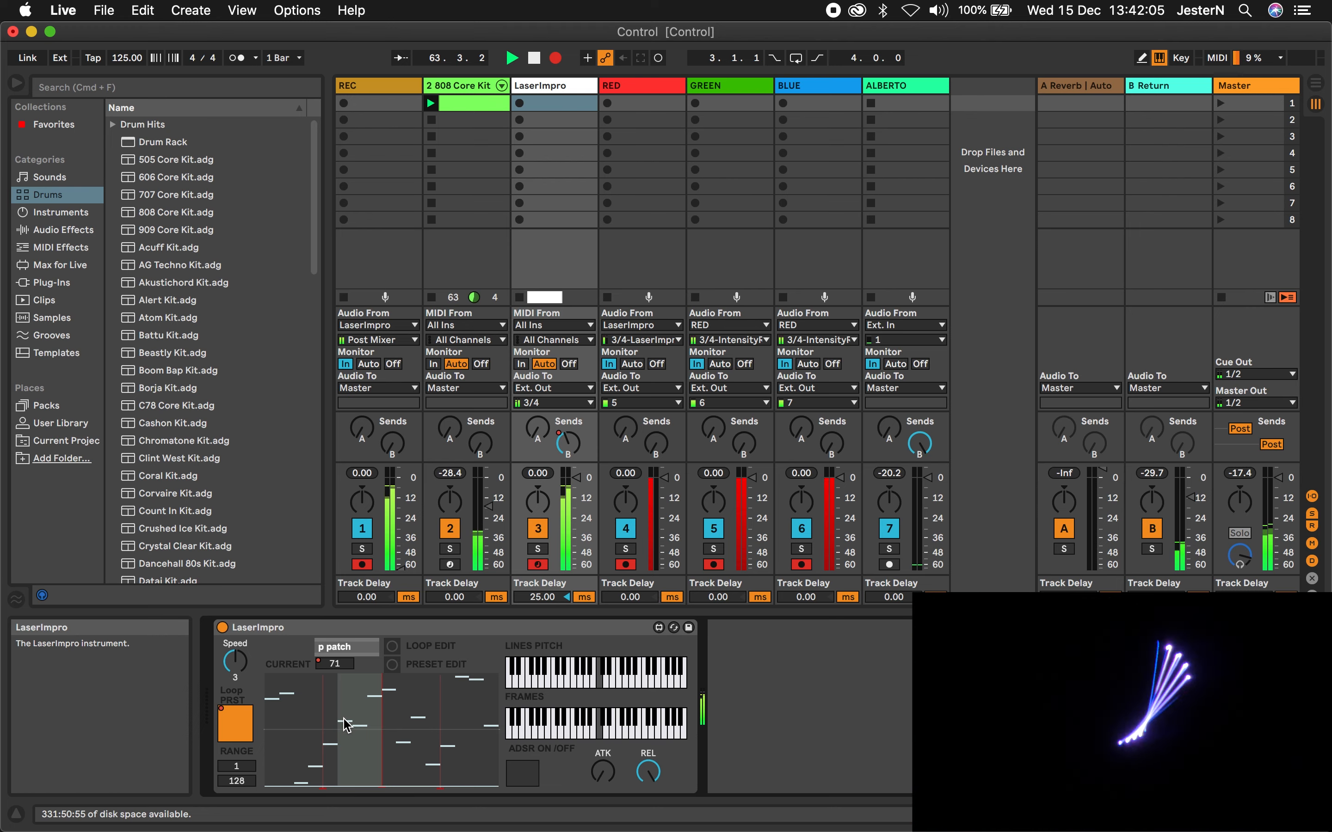
left_click(346, 725)
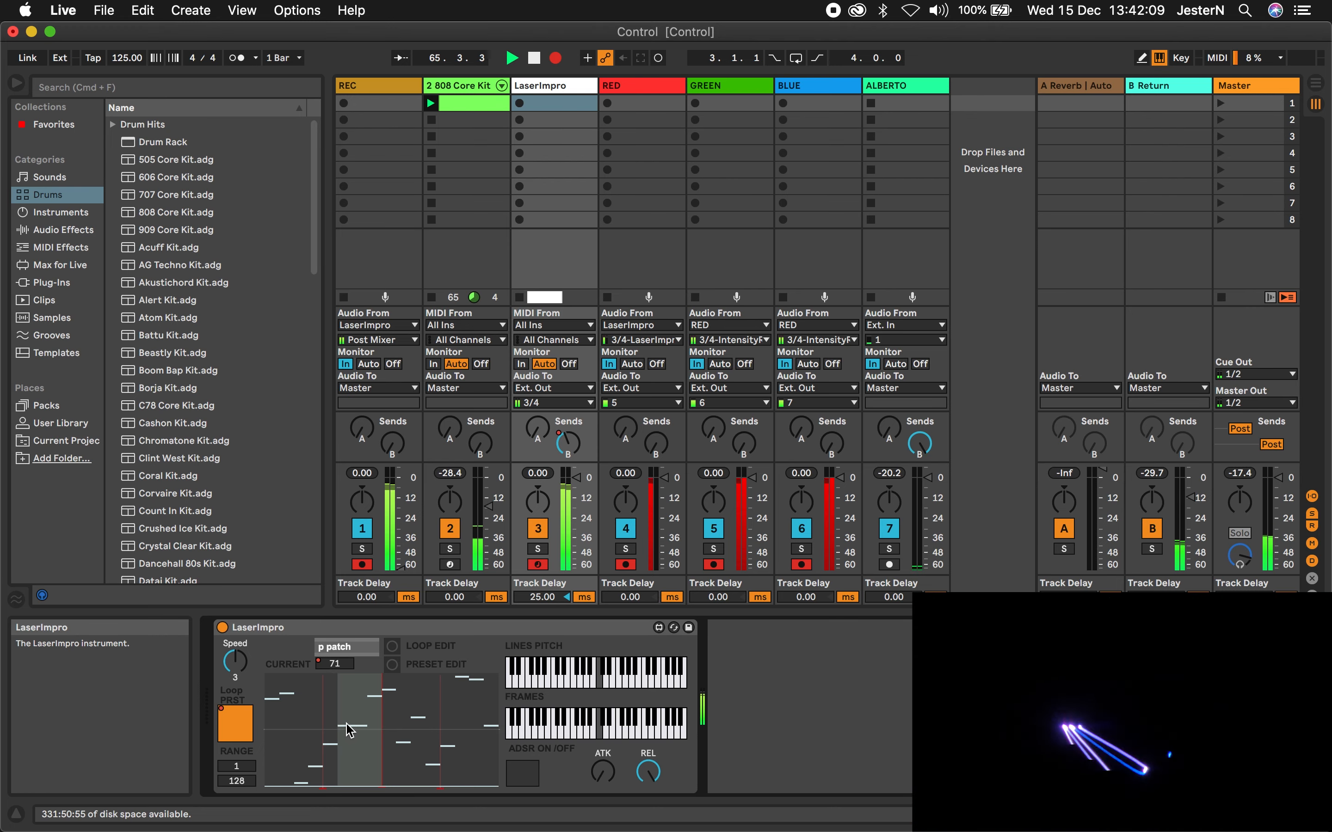
left_click(375, 711)
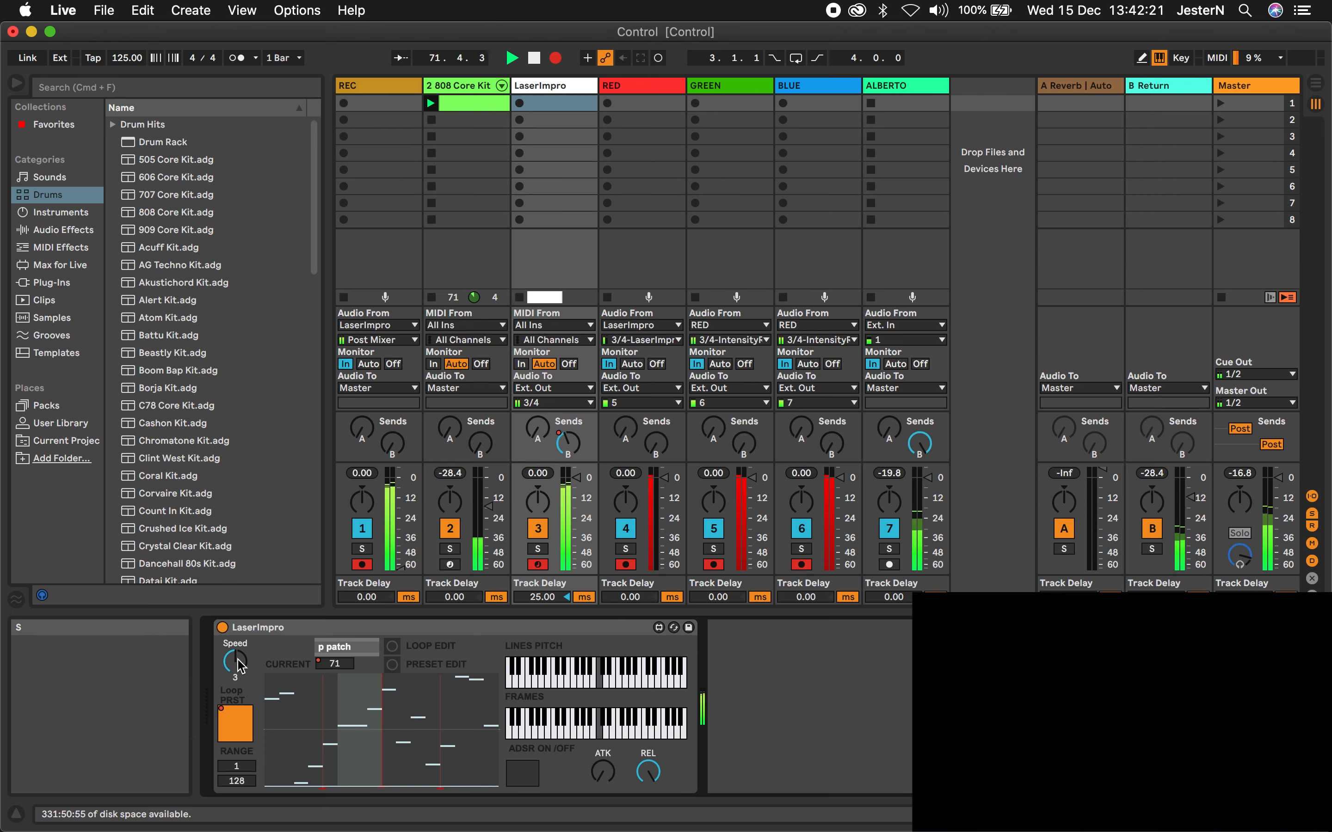
Try the LaserImpro Speed control, set it to 4, and loop steps 6 to 9 of the sequencer
left_click_drag(240, 666, 240, 669)
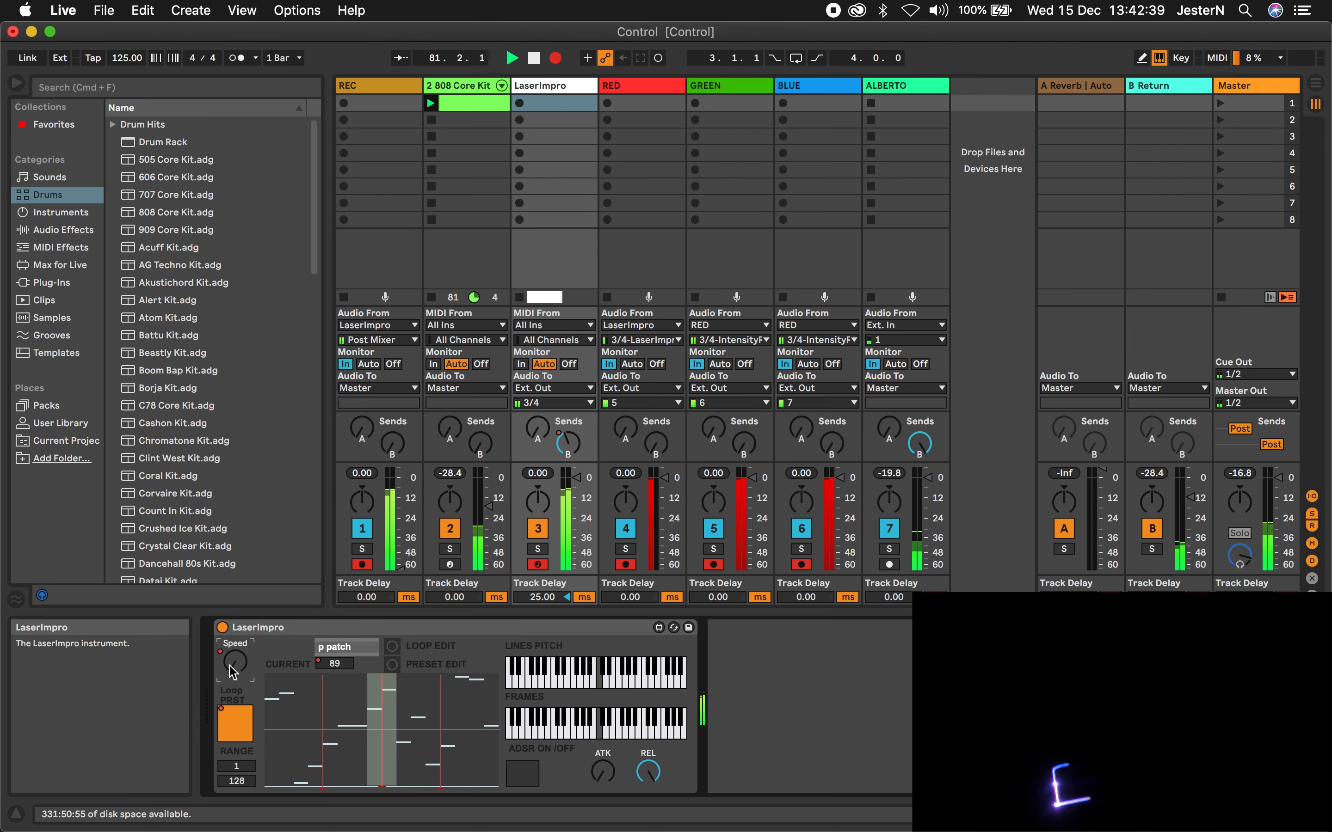
left_click_drag(234, 671, 235, 667)
left_click_drag(393, 730, 342, 731)
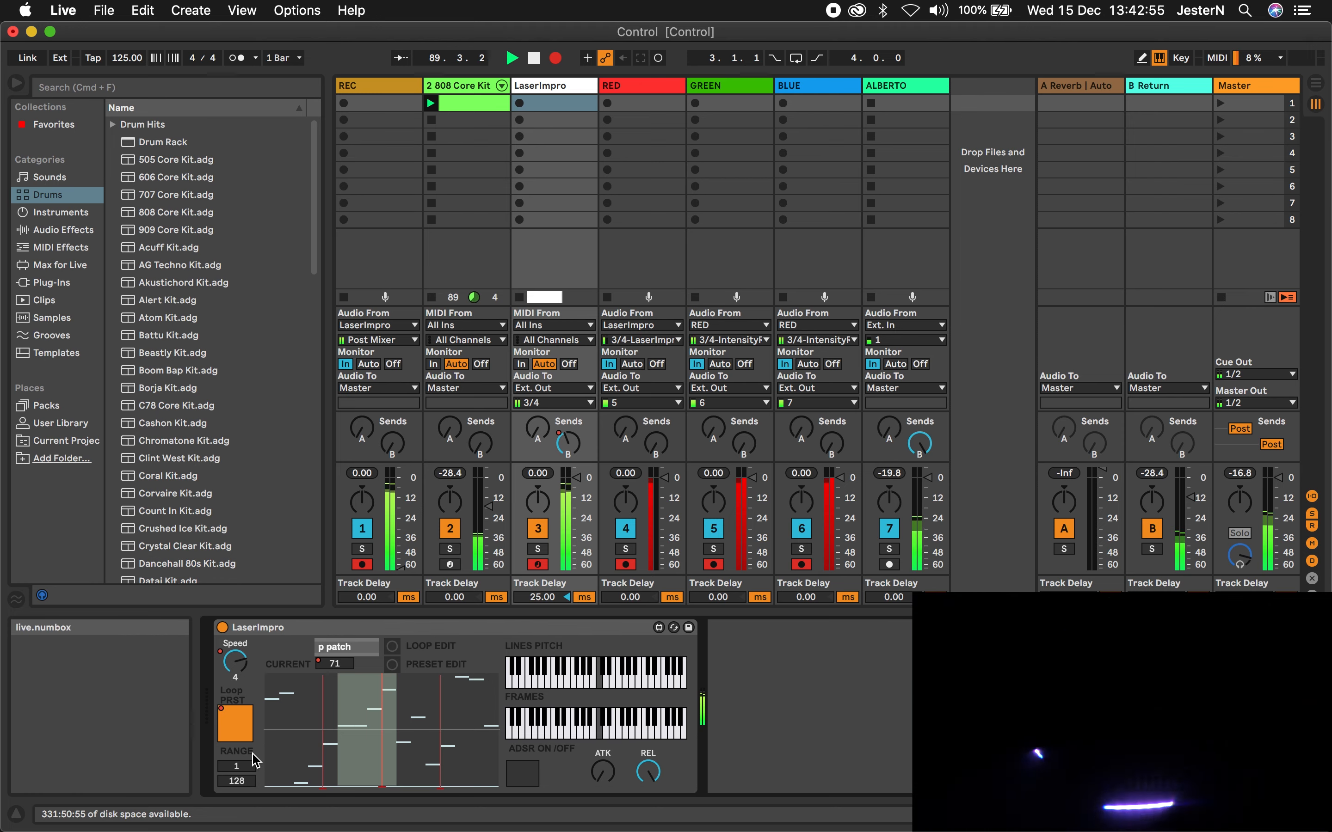
Set the upper limit of the preset range to 8 and turn off Loop PRST
left_click(237, 781)
type("8")
key("Return")
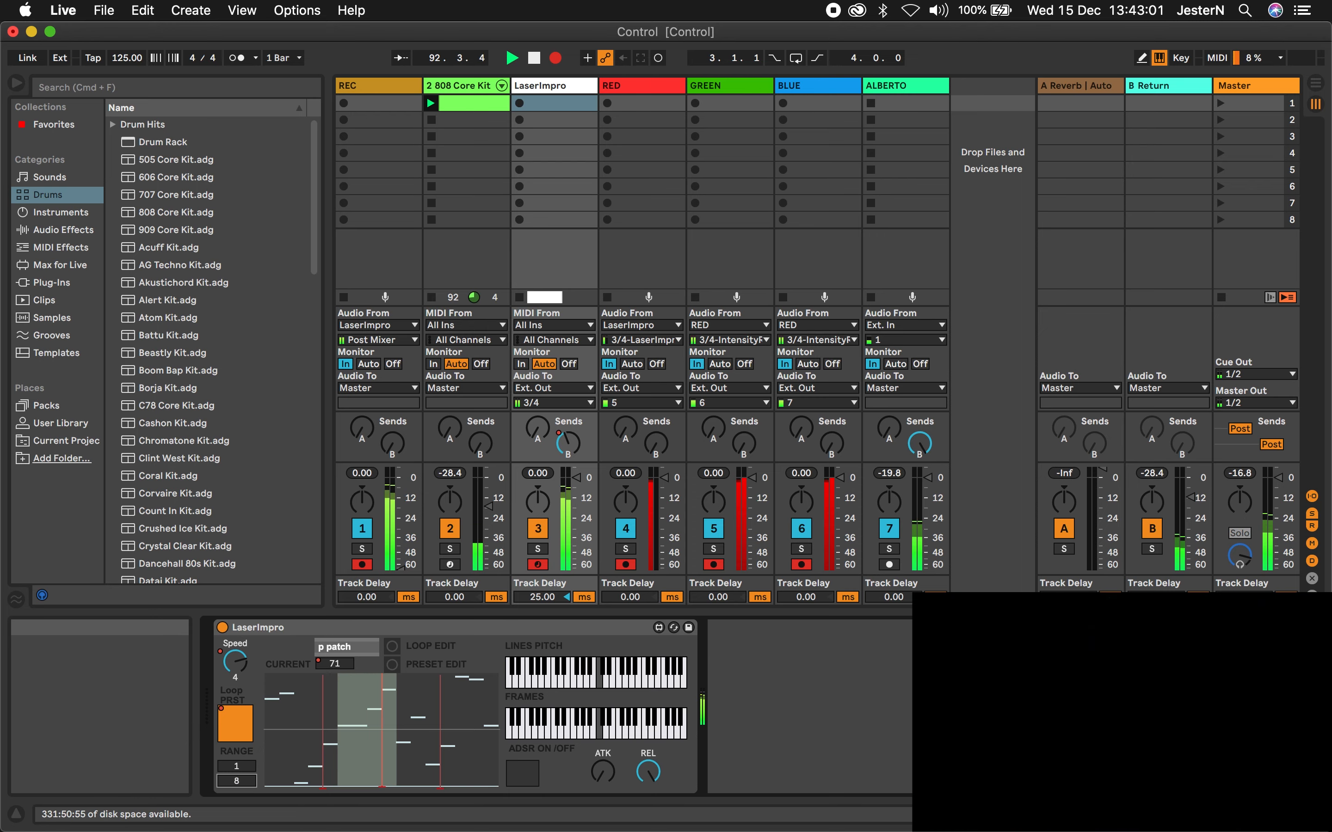
left_click(239, 726)
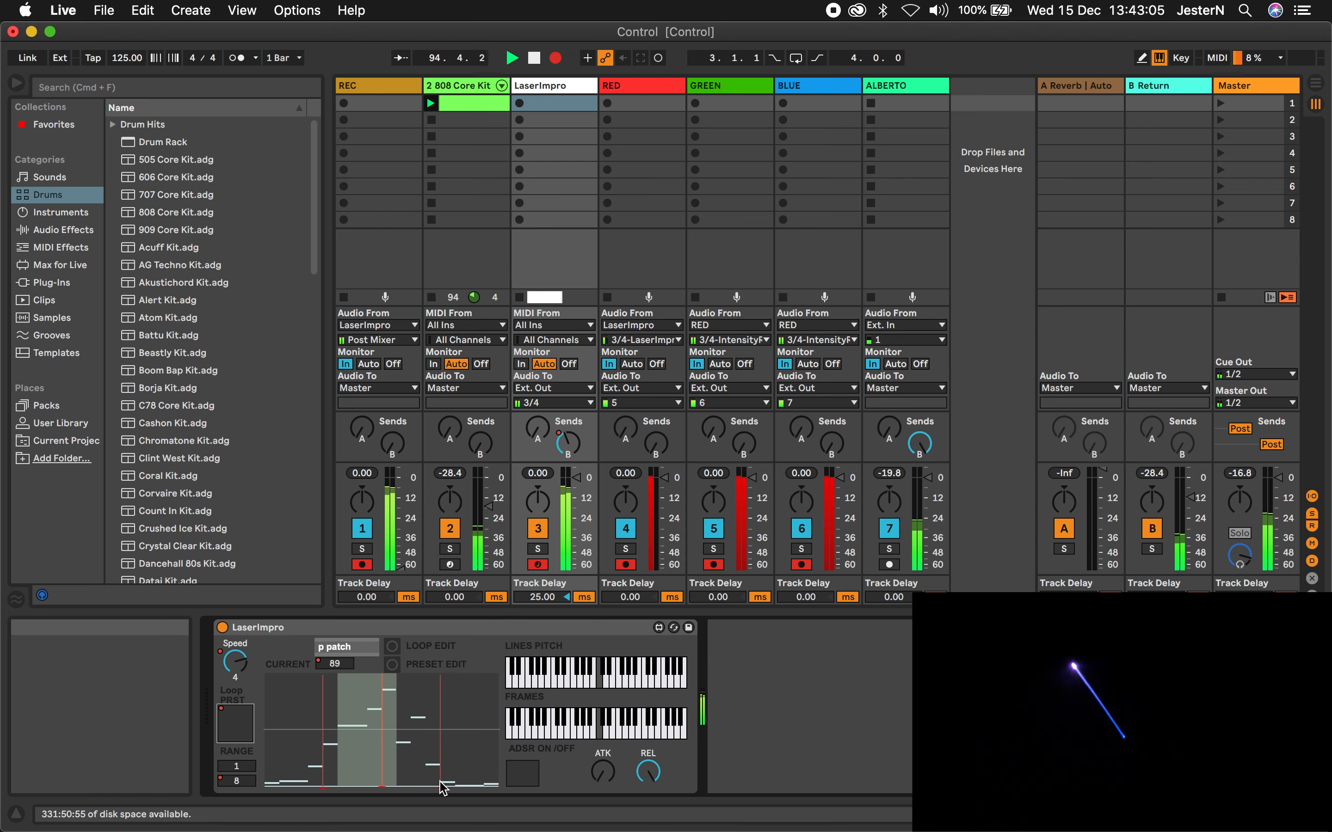
Redraw the preset levels across the whole sequencer within the 1 to 8 range
left_click_drag(311, 784, 493, 790)
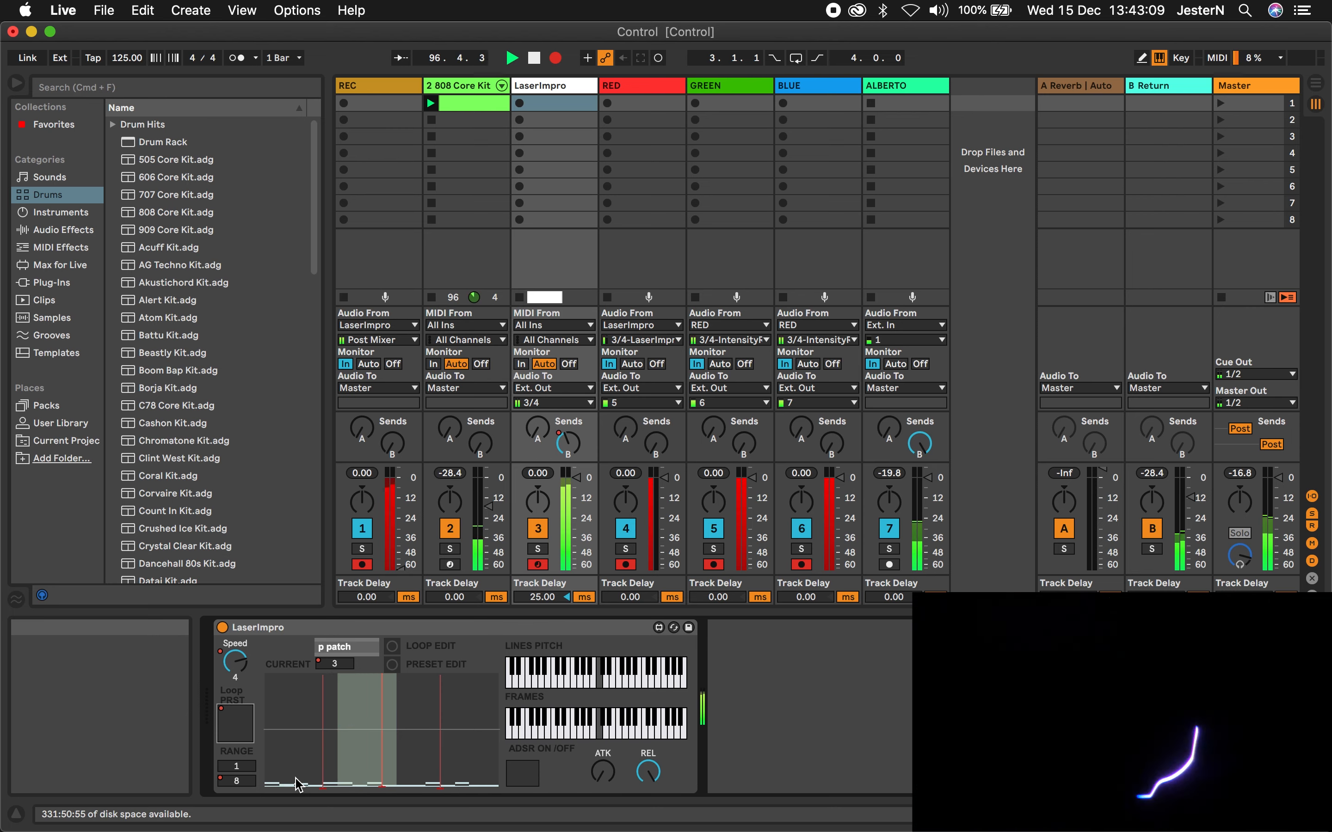
left_click_drag(342, 784, 386, 781)
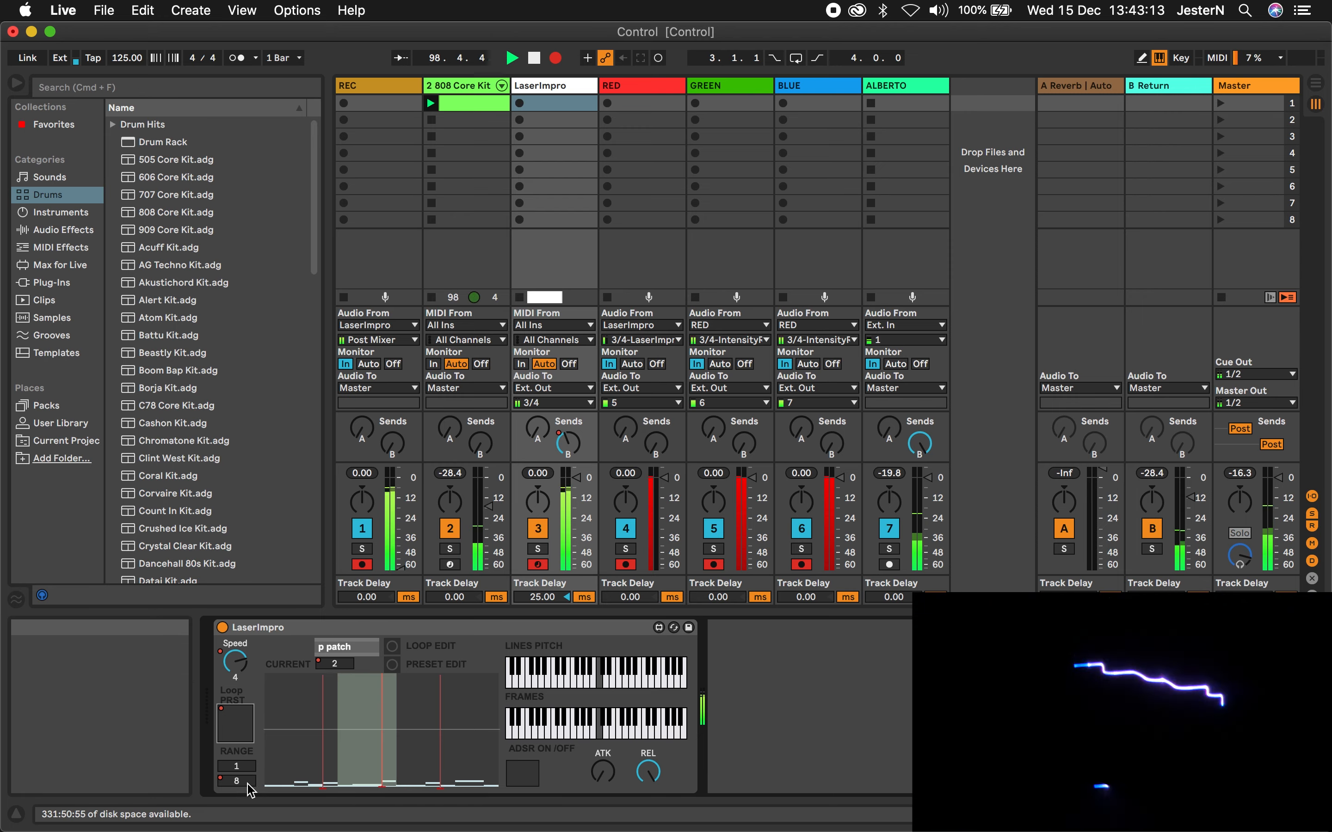
left_click(247, 746)
left_click(240, 732)
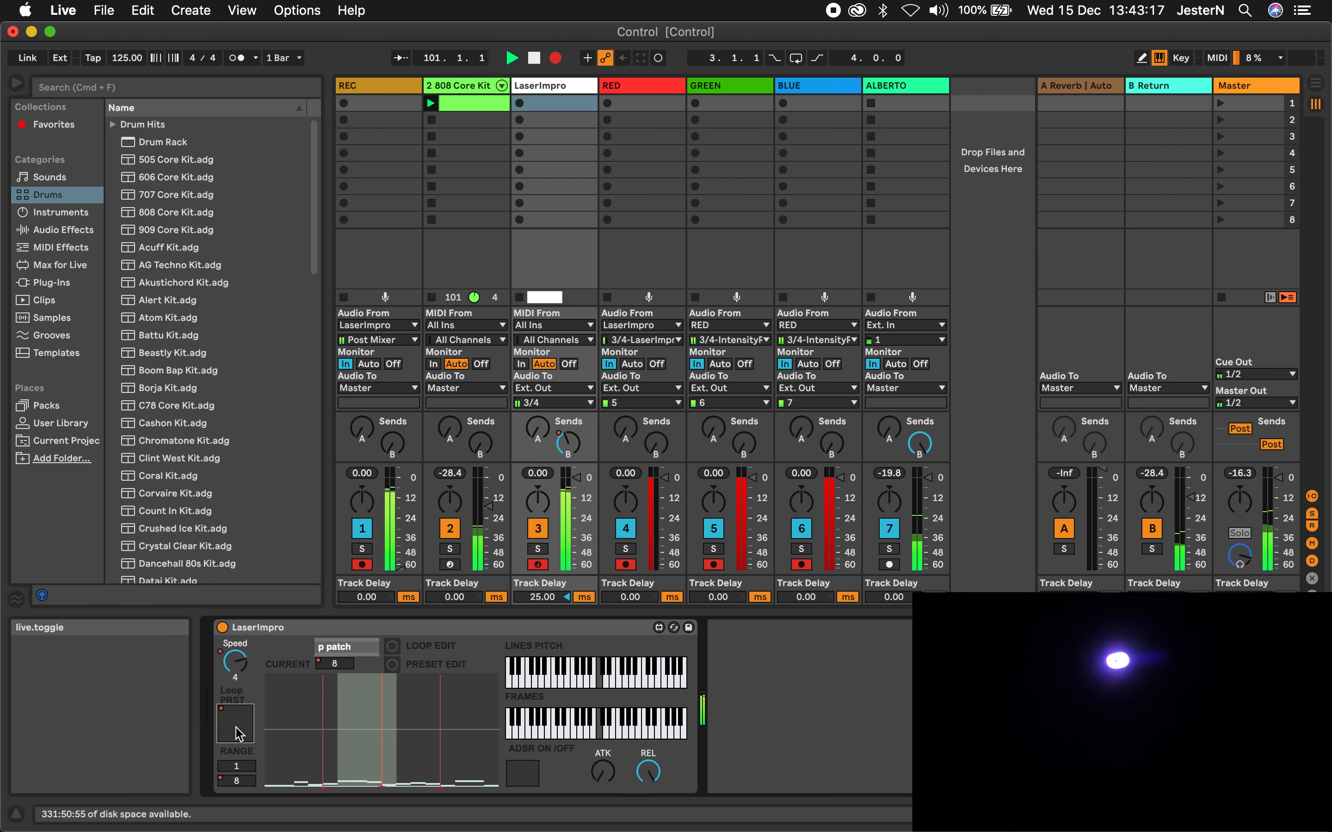
Set the preset range to 32 through 64 and redraw the preset levels across all sequencer steps
left_click(238, 768)
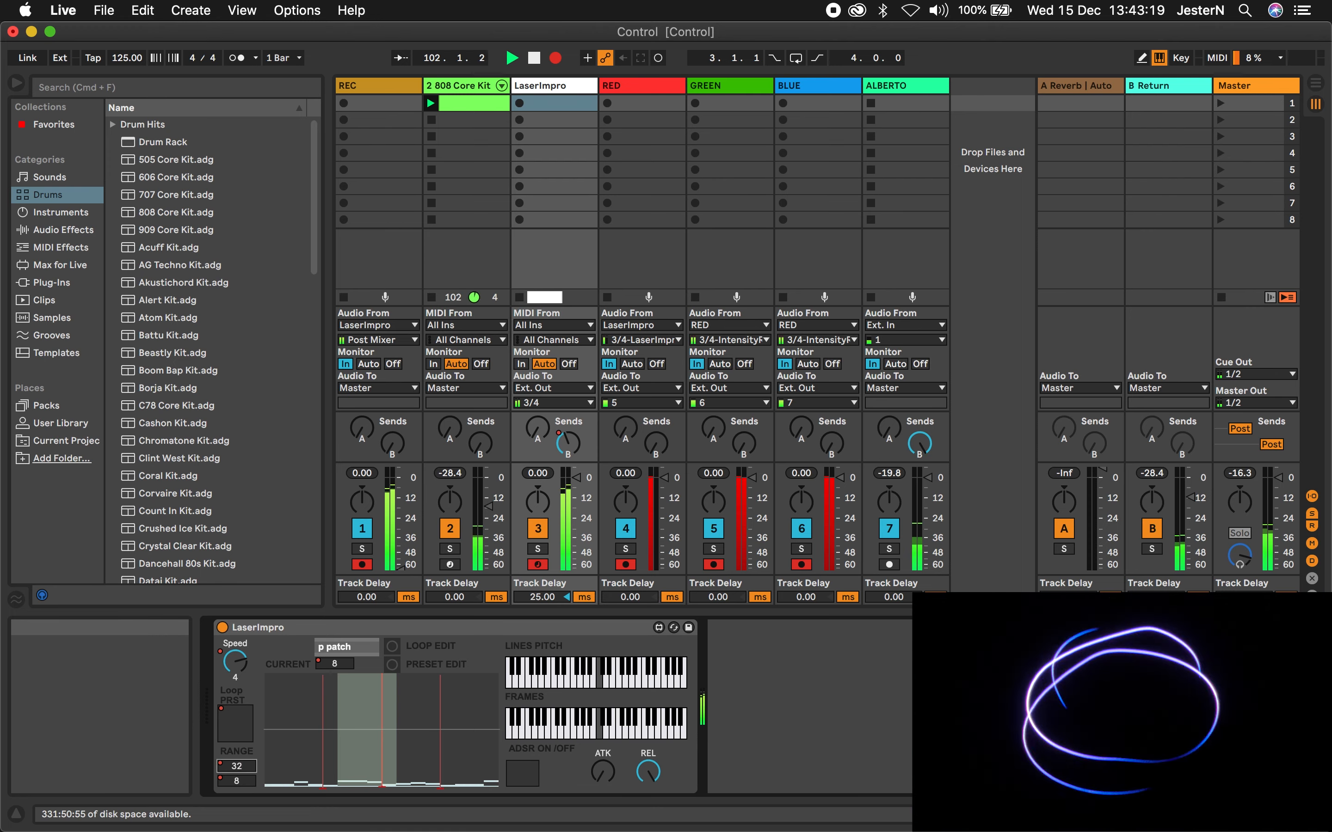
left_click(238, 781)
type("64")
key("Return")
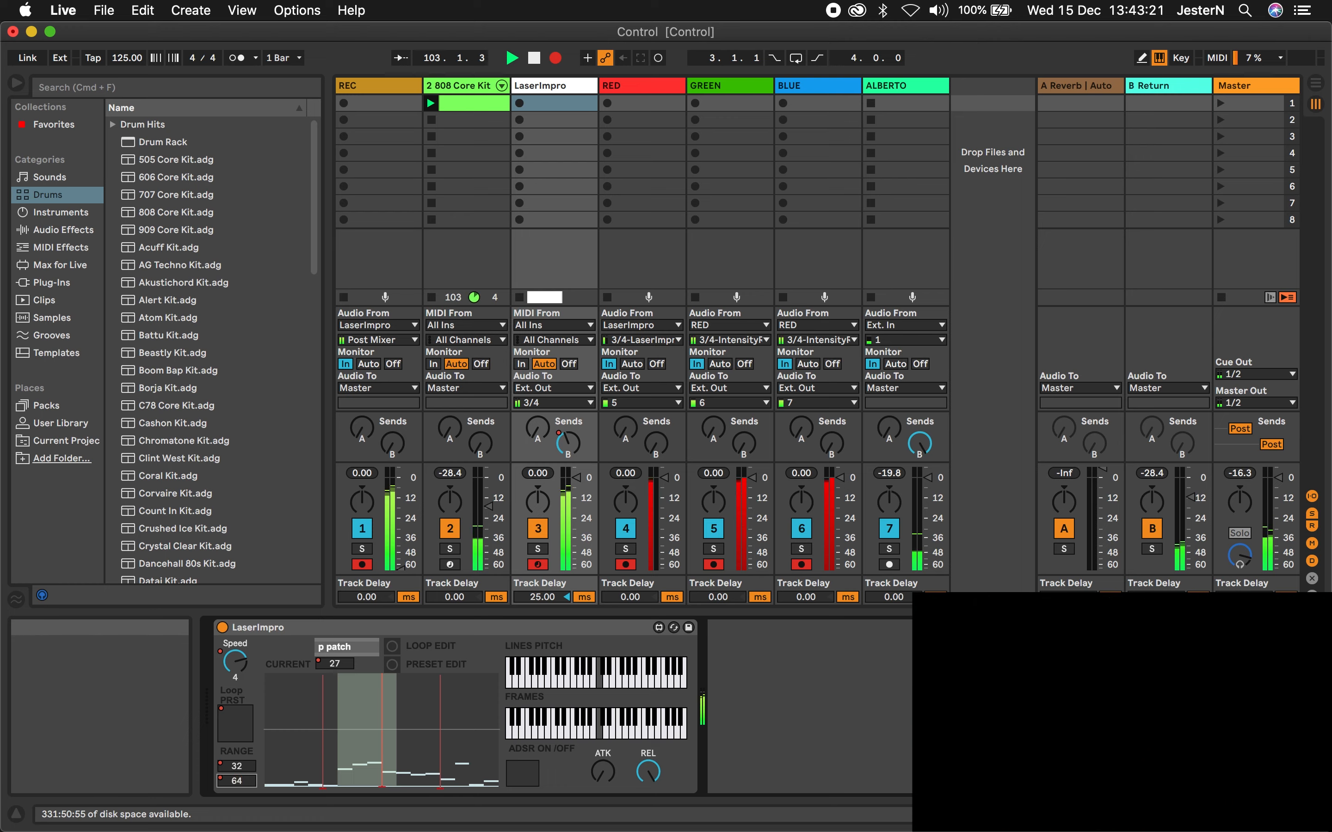
mouse_move(272, 741)
left_mouse_down()
mouse_move(437, 738)
mouse_move(447, 758)
left_mouse_up()
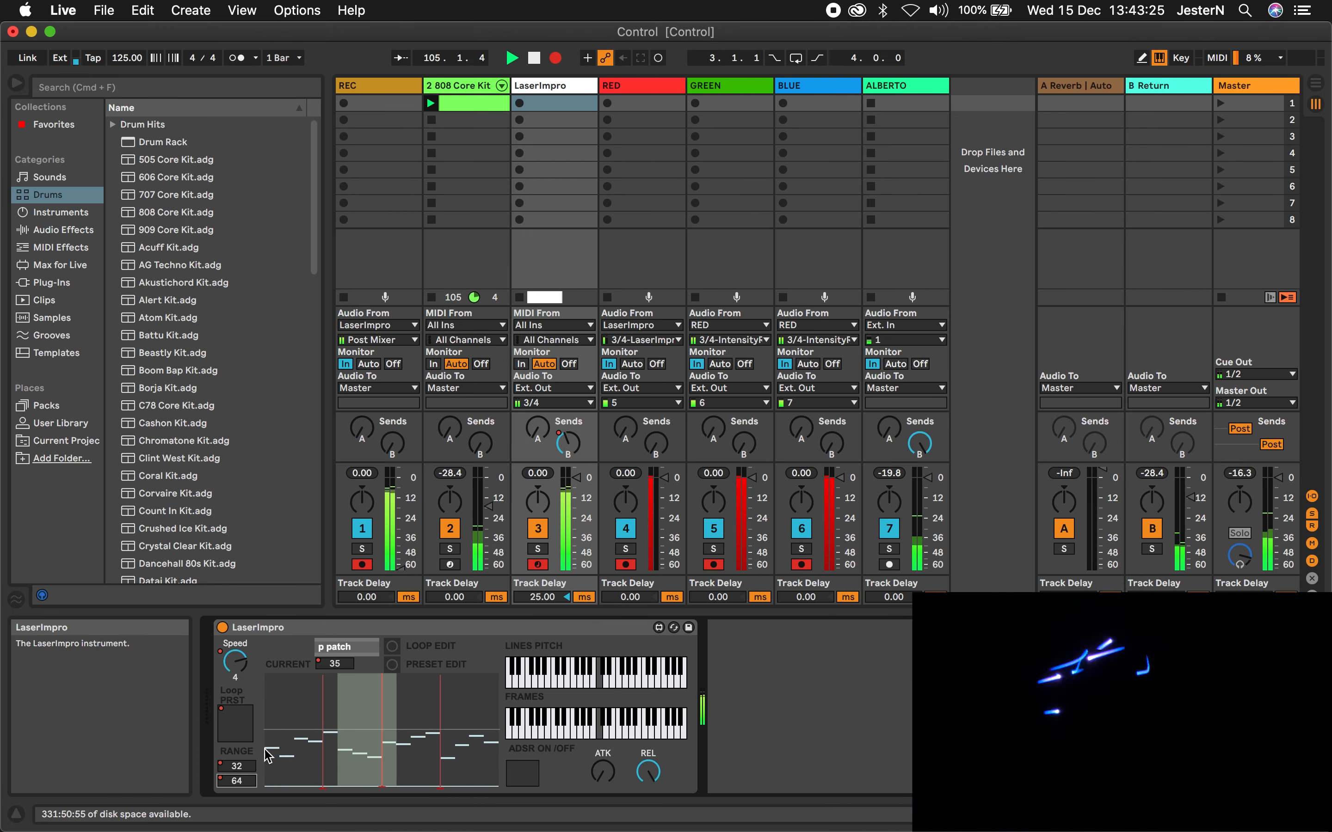
Turn Loop PRST back on and narrow the loop to step 9 only
left_click(239, 732)
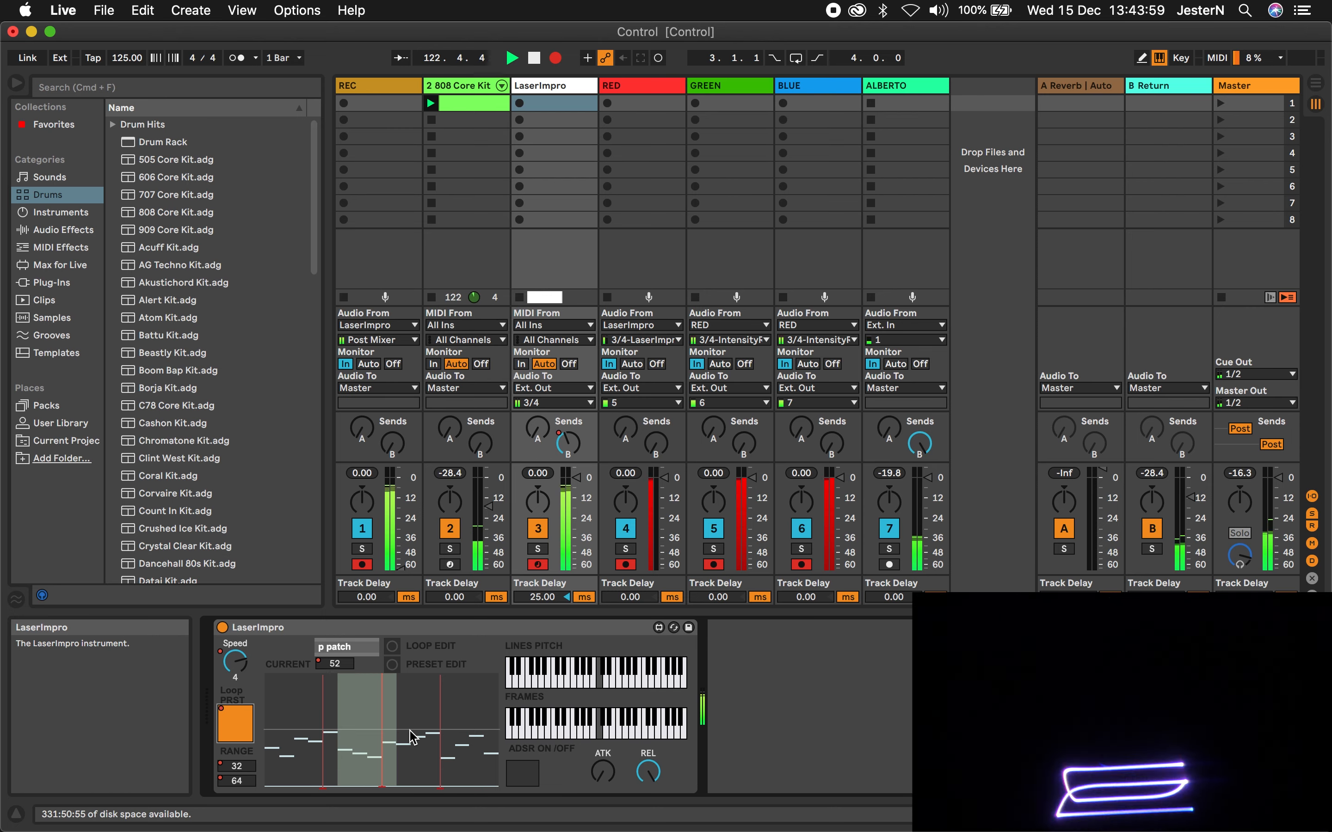
left_click(389, 728)
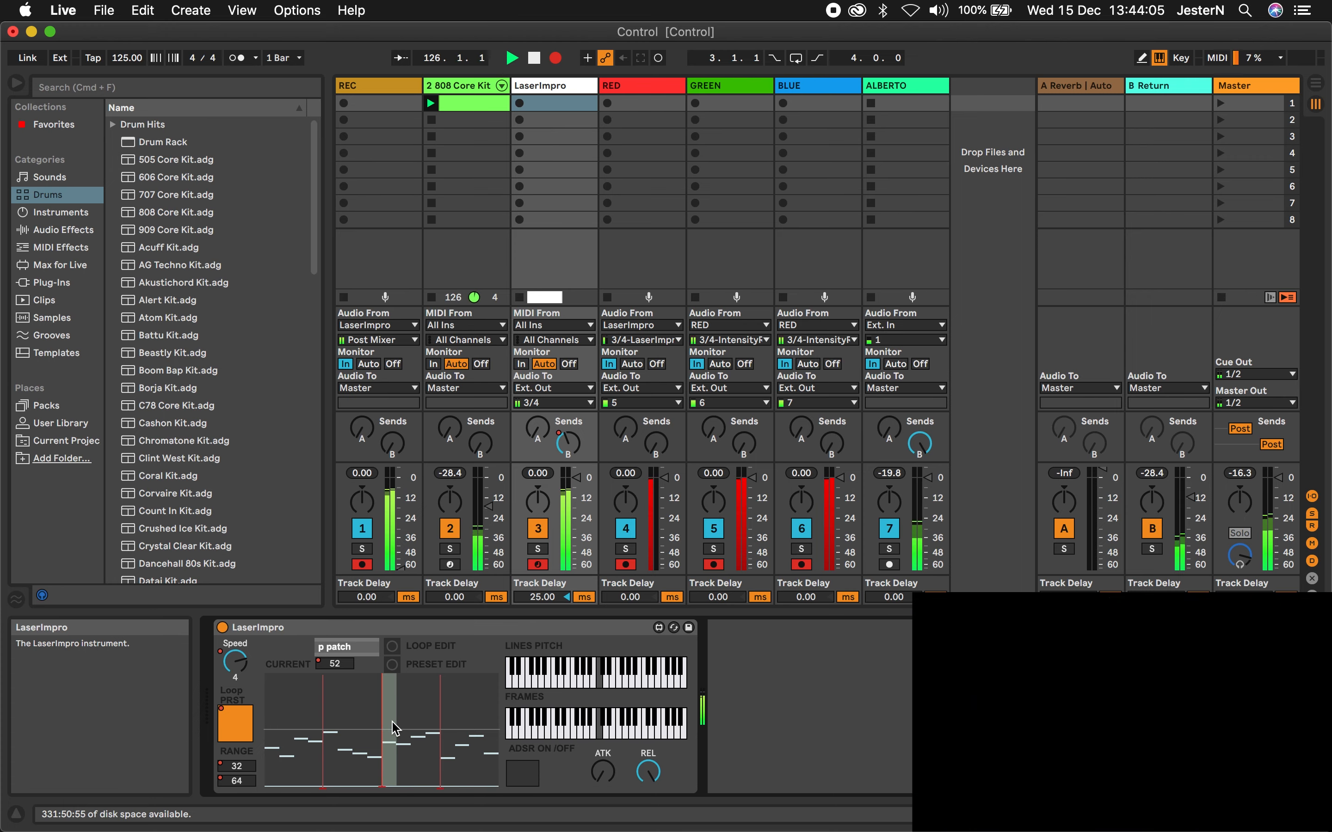
Try low, middle and high notes on the Lines Pitch keyboard while the single preset loops
left_click(623, 679)
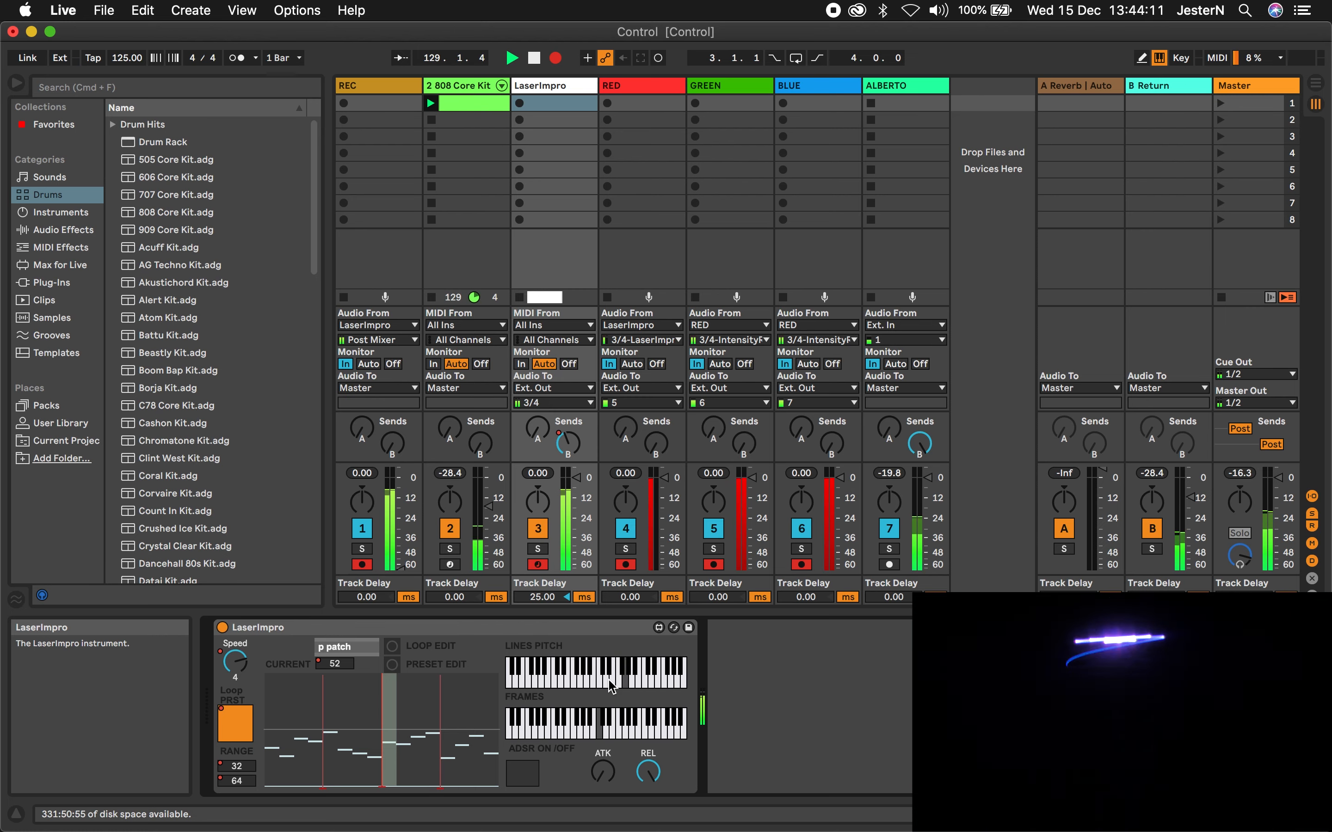
left_click(610, 681)
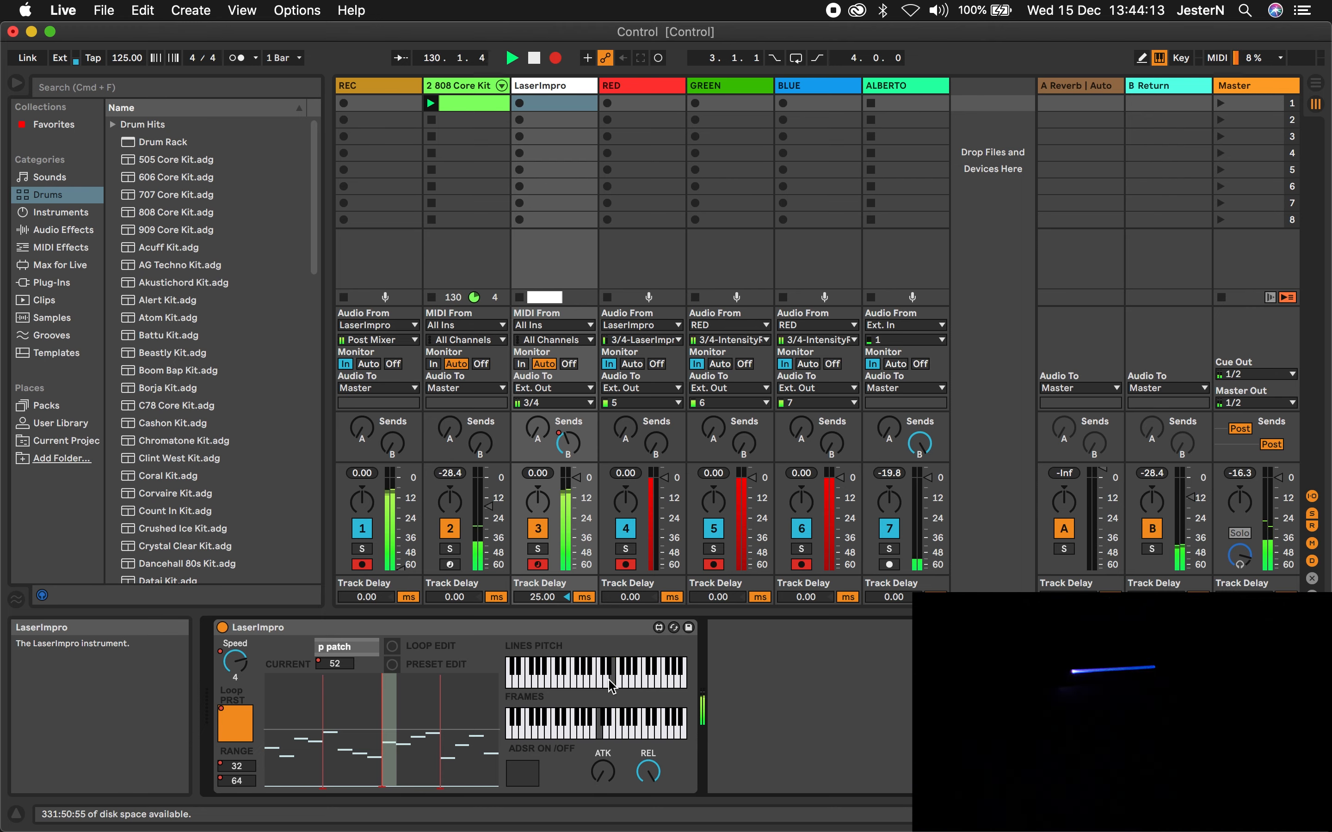
left_click(573, 682)
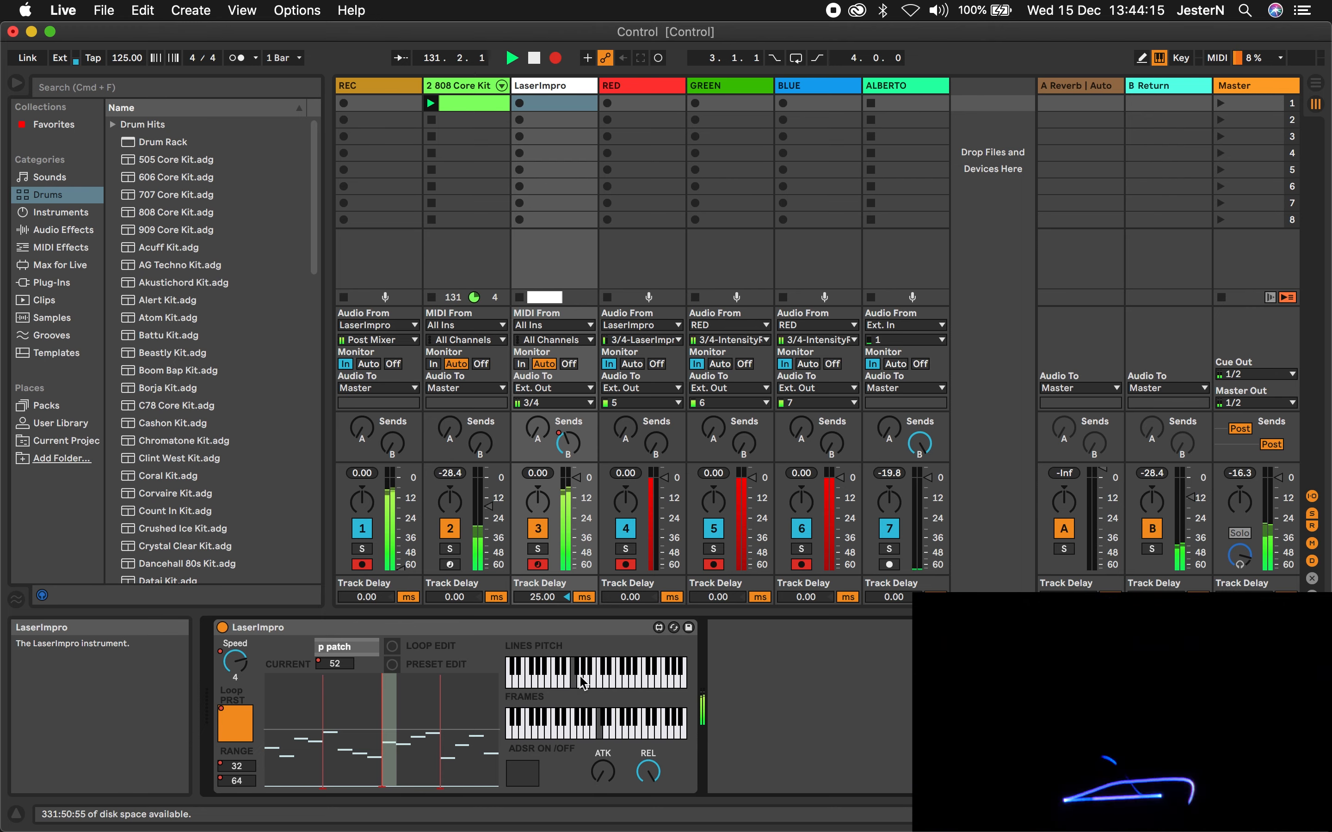
left_click(659, 676)
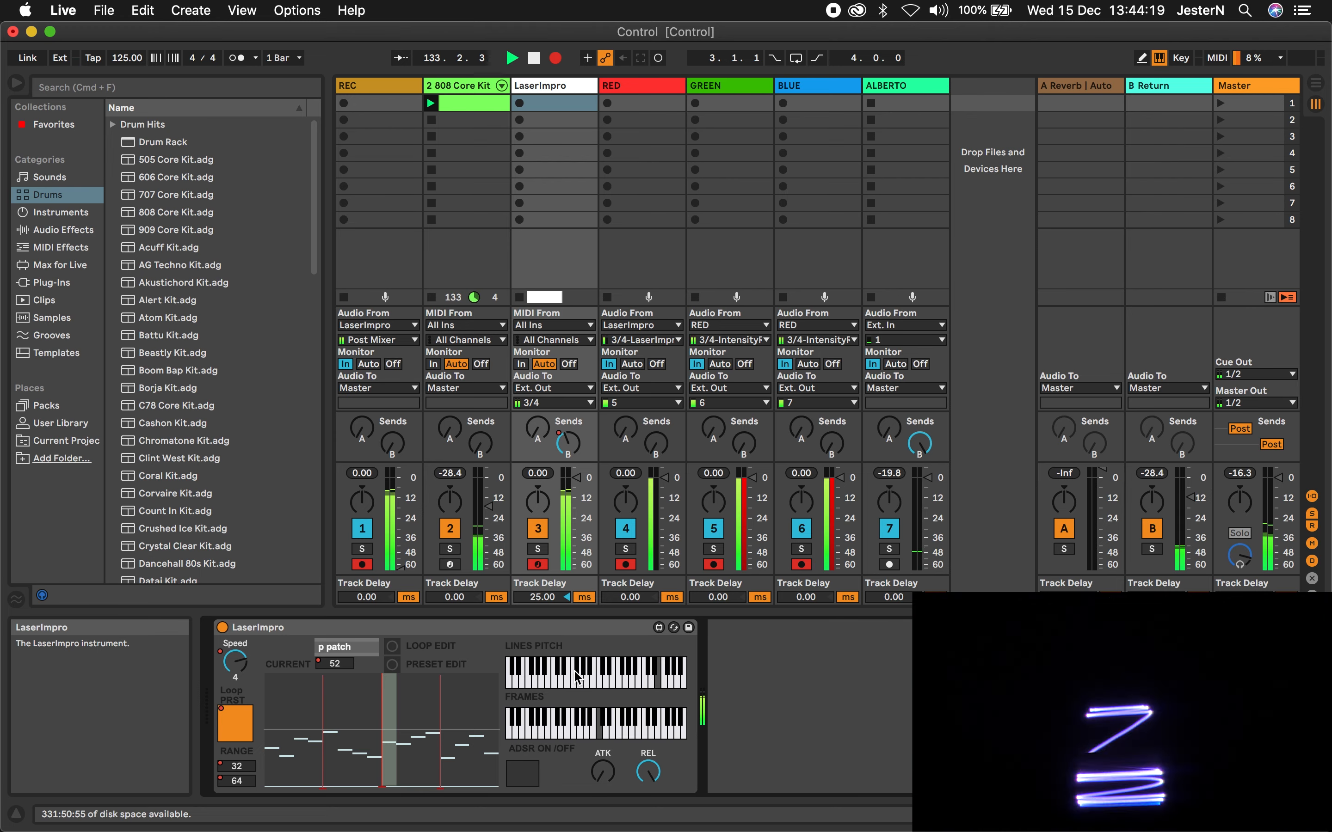
Try several low and high notes on the Frames keyboard, then choose lower notes on the Lines Pitch keyboard
left_click(556, 725)
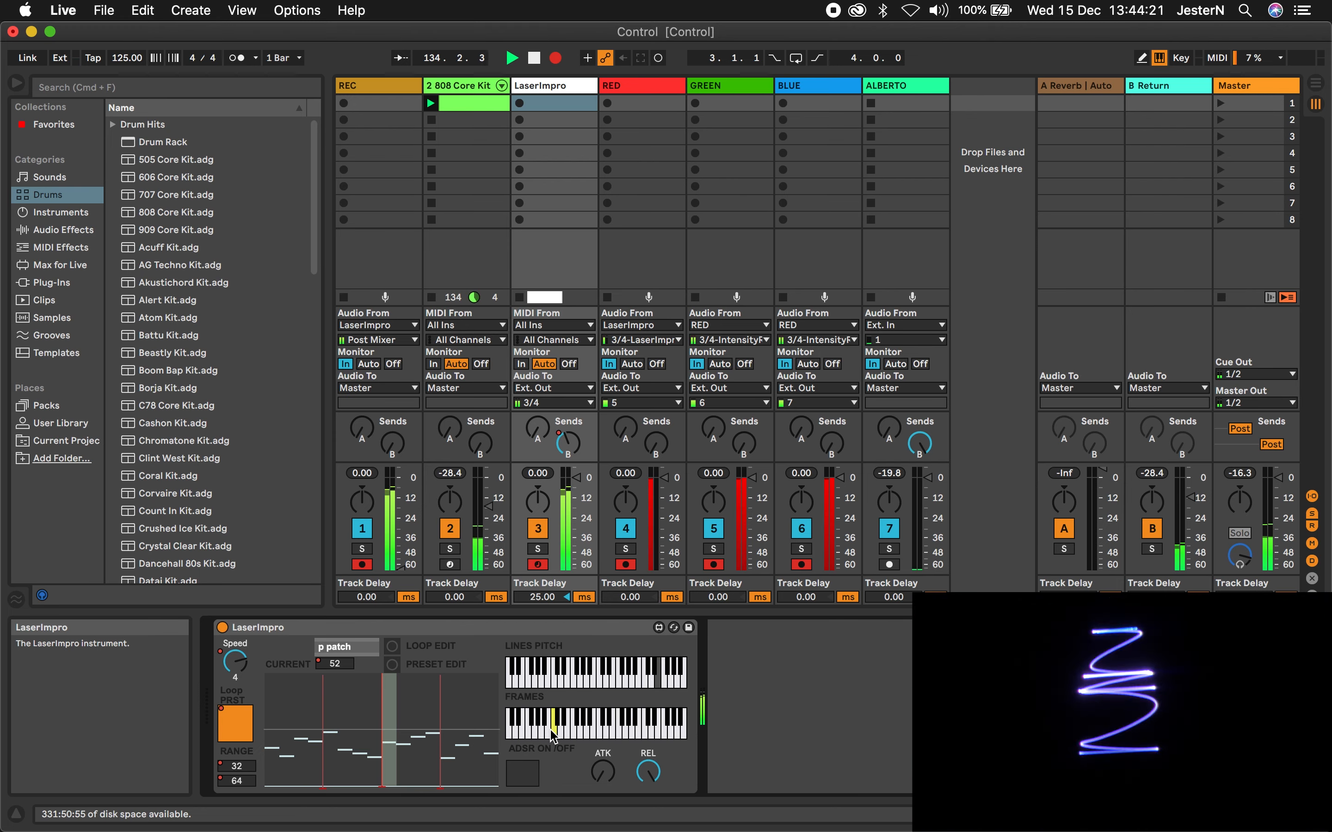
left_click(670, 727)
left_click(645, 727)
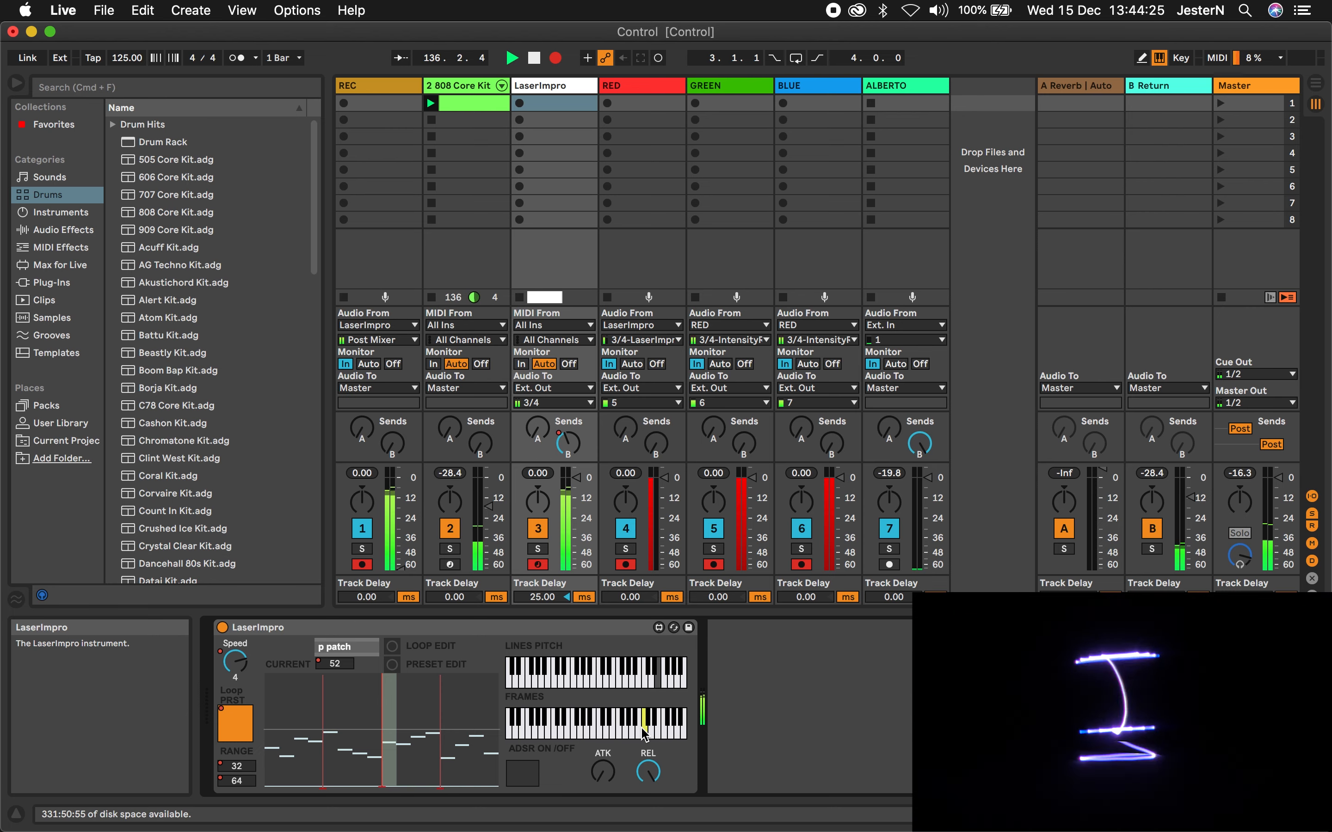
left_click(674, 735)
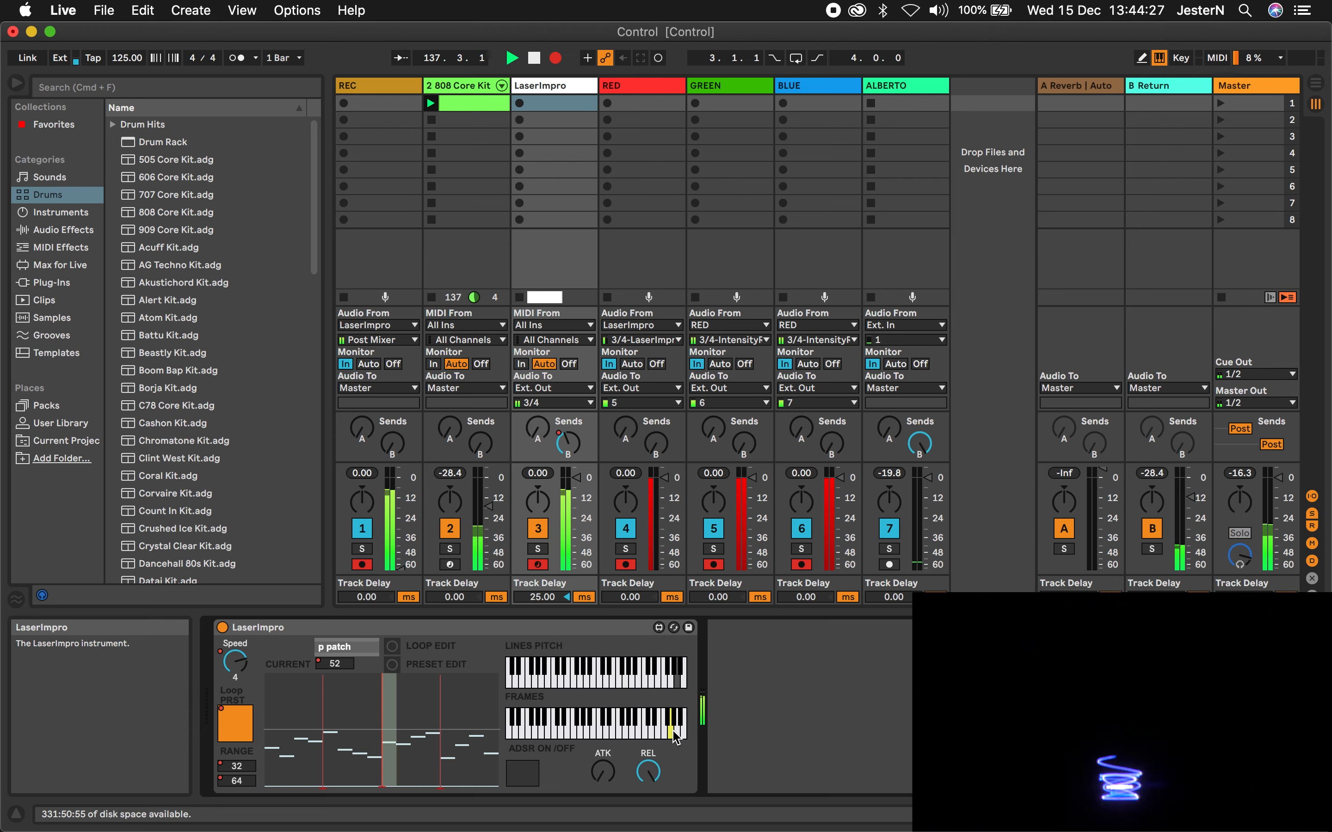
left_click(645, 680)
left_click(626, 682)
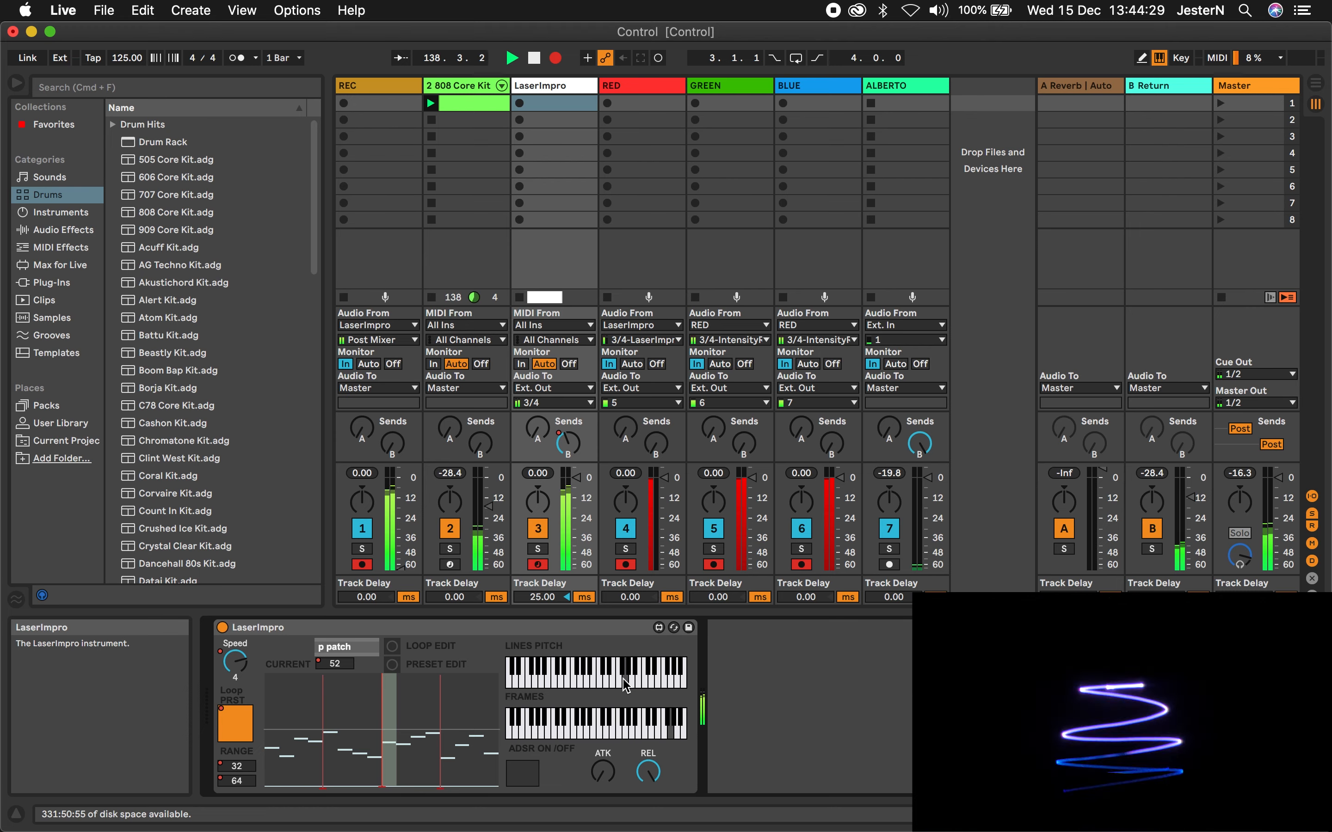
Try two high notes on the Frames keyboard and turn on the ADSR envelope
left_click(643, 731)
left_click(669, 729)
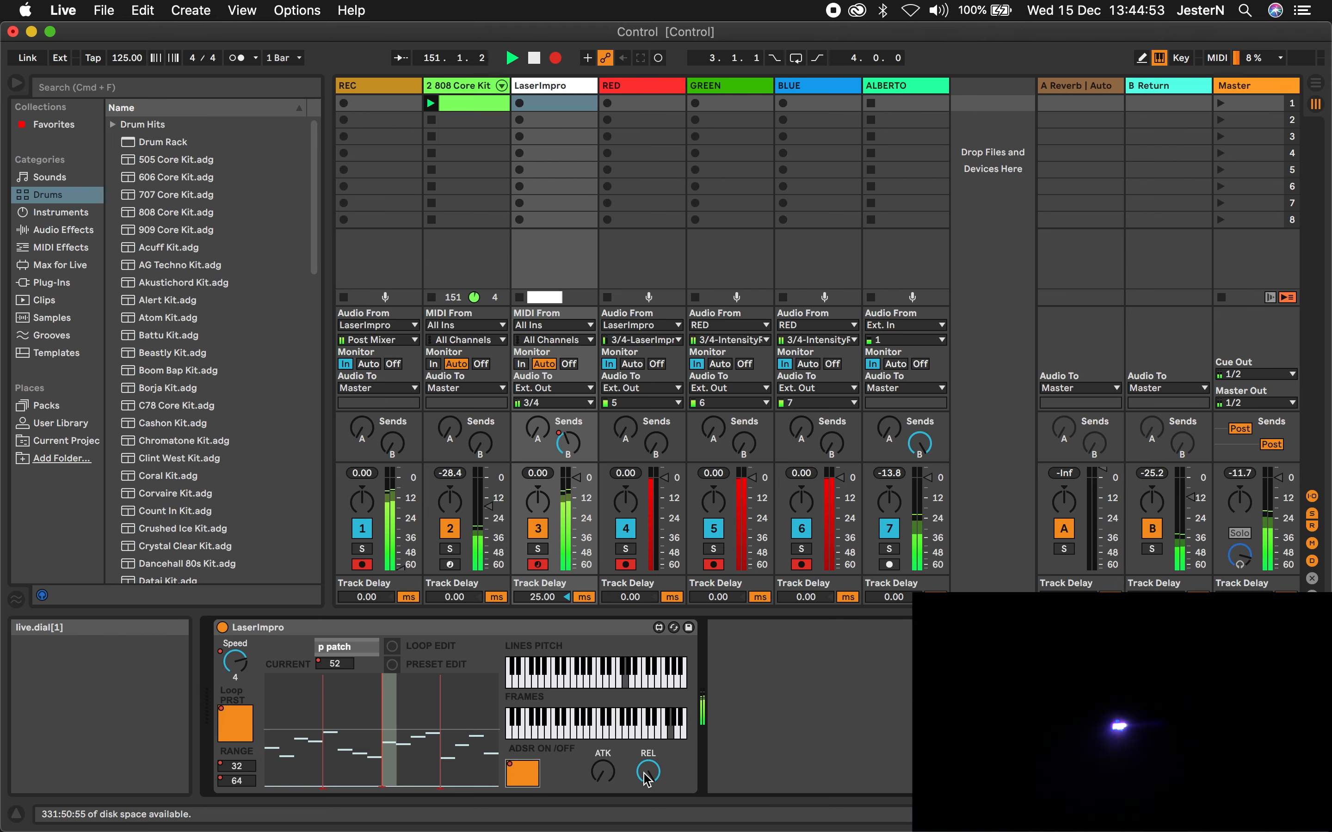
Shorten the envelope's release and lengthen its attack
left_click_drag(646, 774, 646, 806)
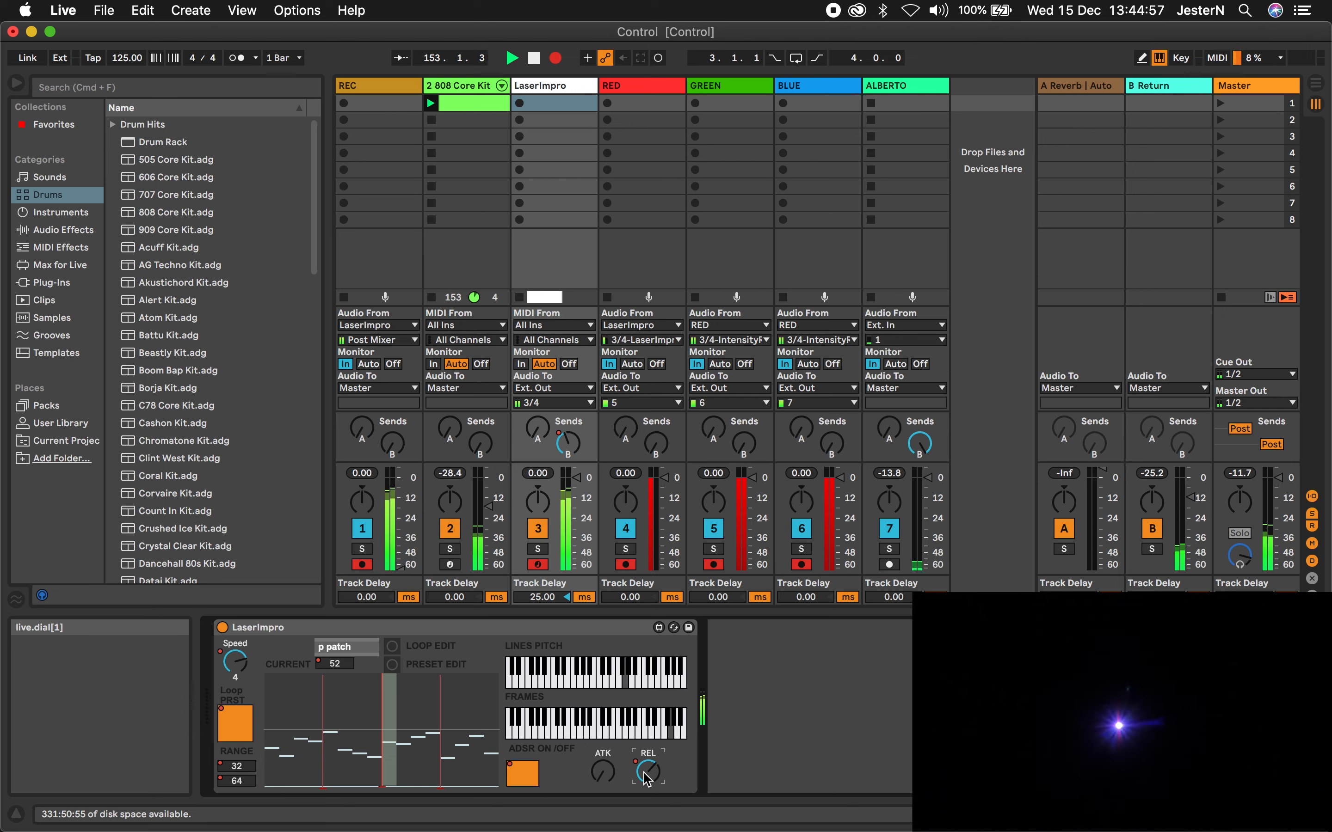
left_click_drag(644, 773, 644, 808)
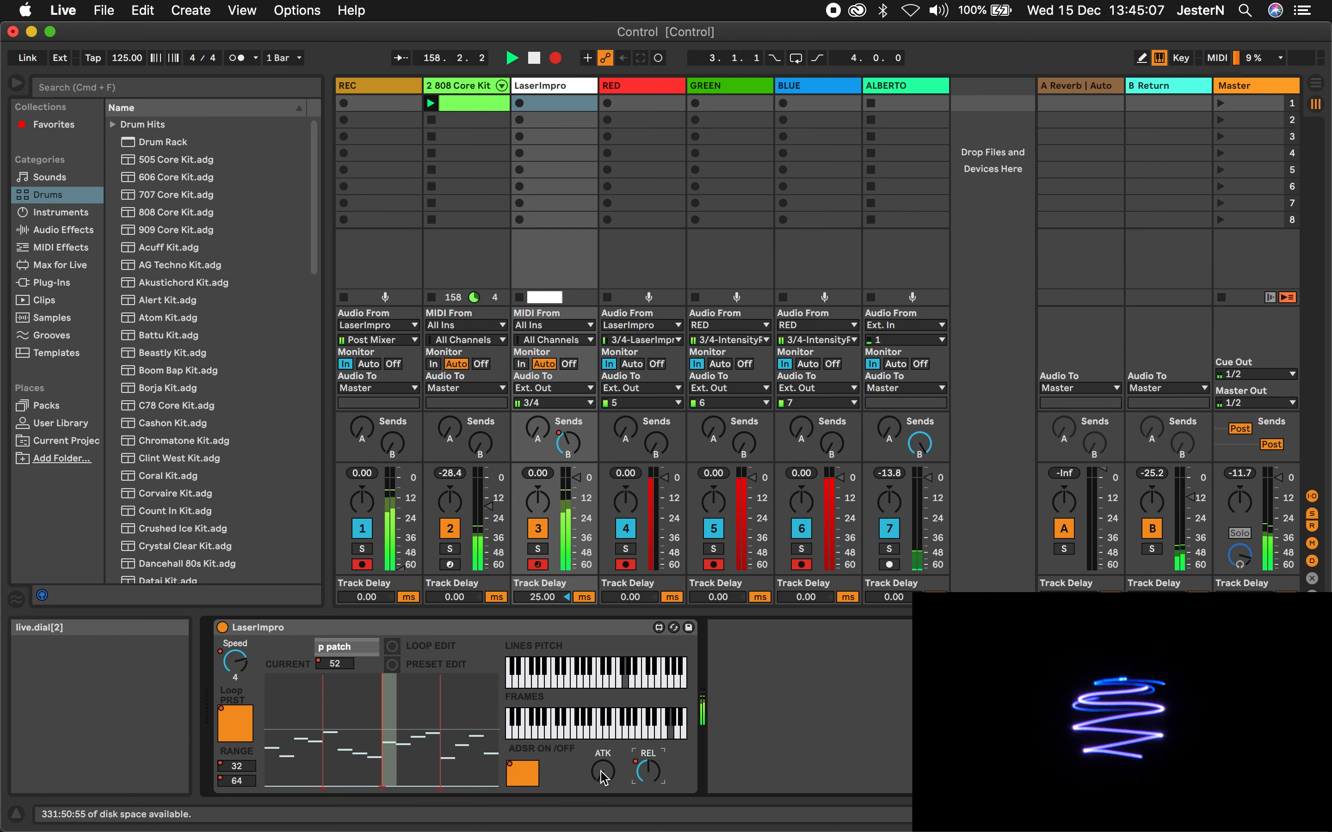
left_click_drag(601, 771, 601, 737)
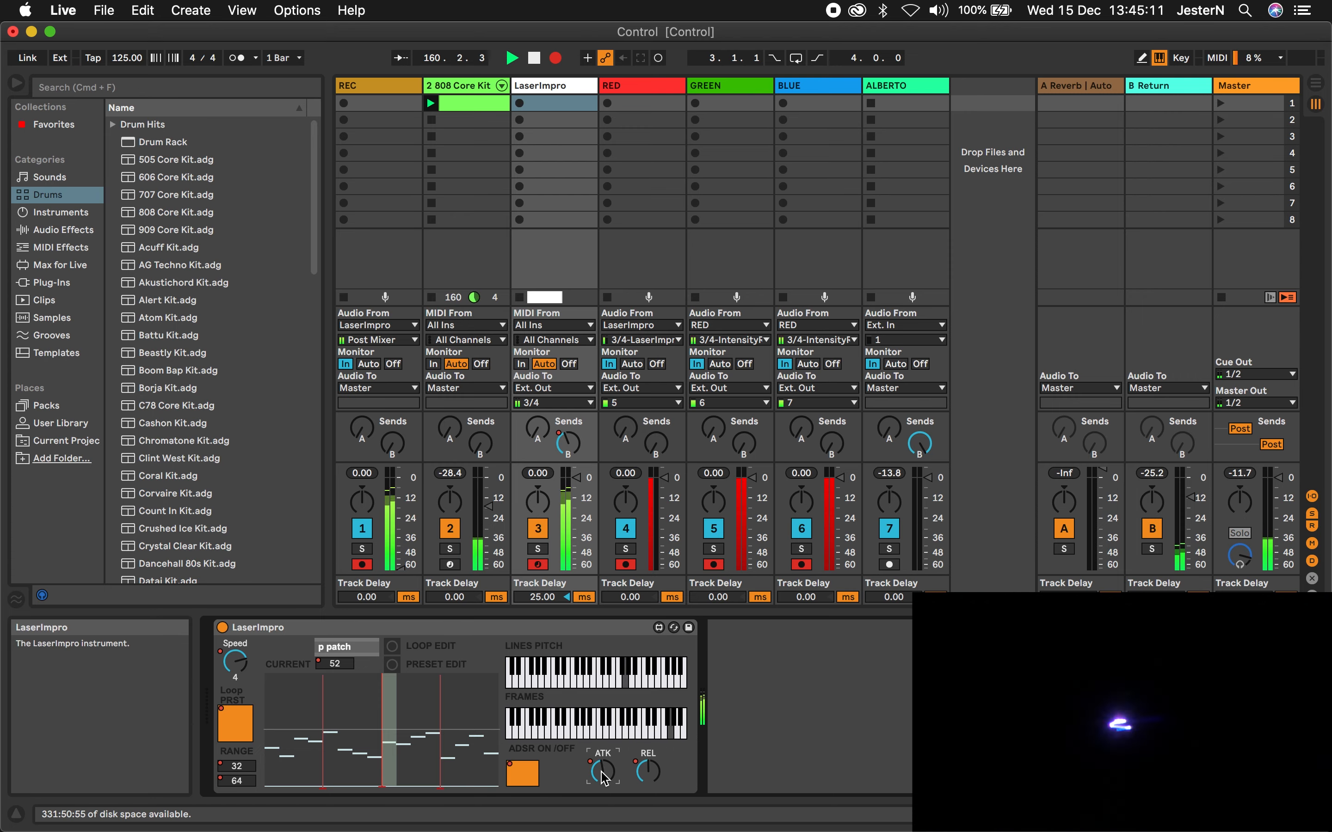
Widen the preset loop to steps 7 through 9, then try a broader span
left_click_drag(398, 720, 348, 722)
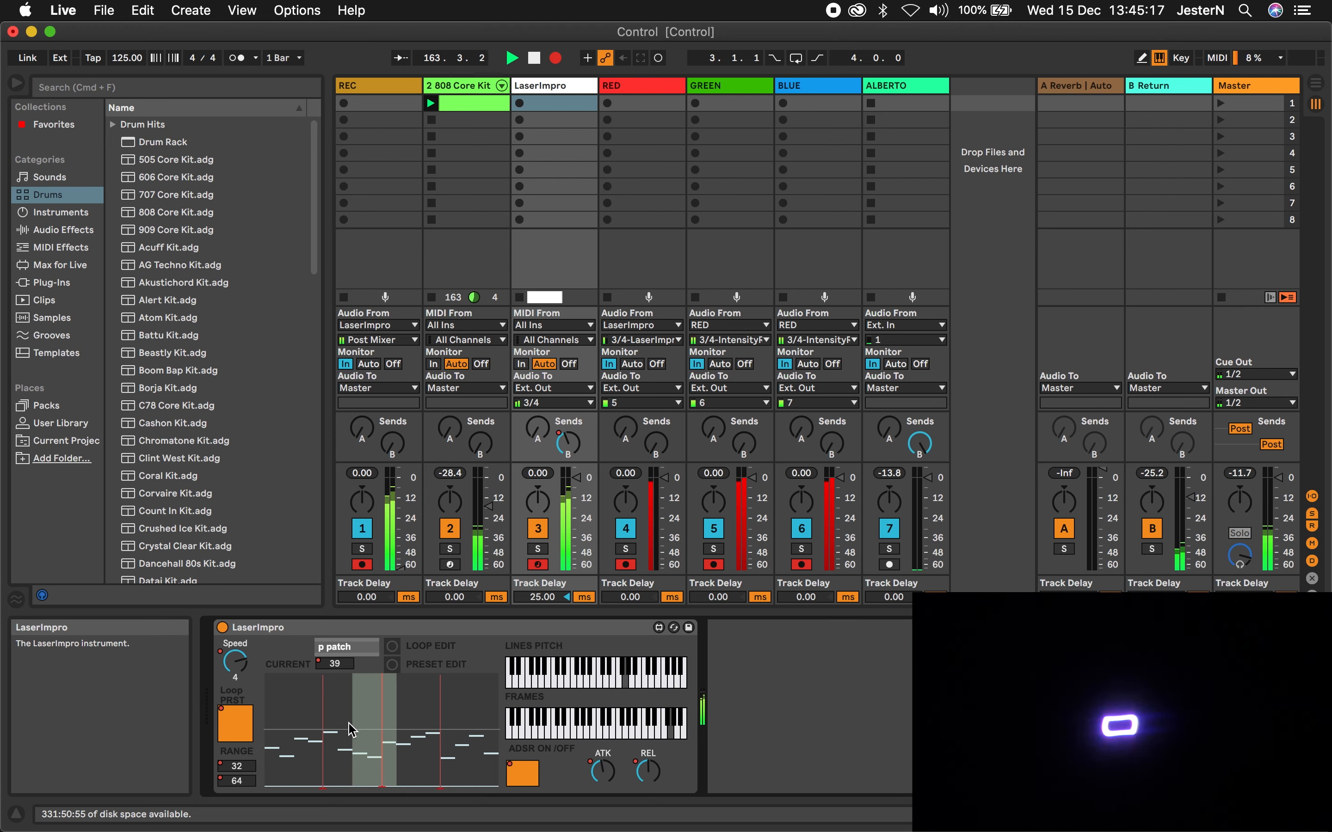
left_click_drag(327, 712, 401, 717)
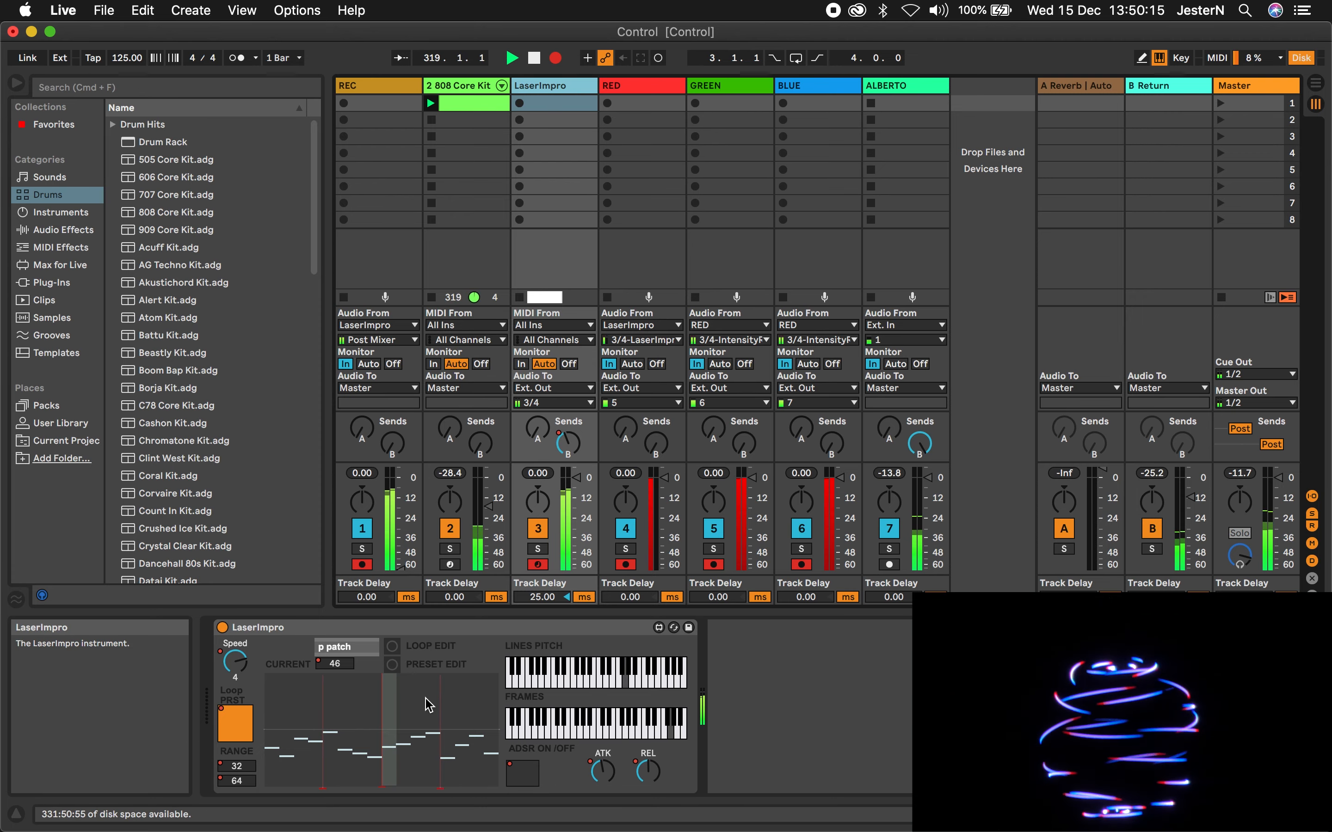
Show the RED track's IntensityRED effect, vary its Coarse and Fine controls, and lower Amp to minimum
left_click(657, 87)
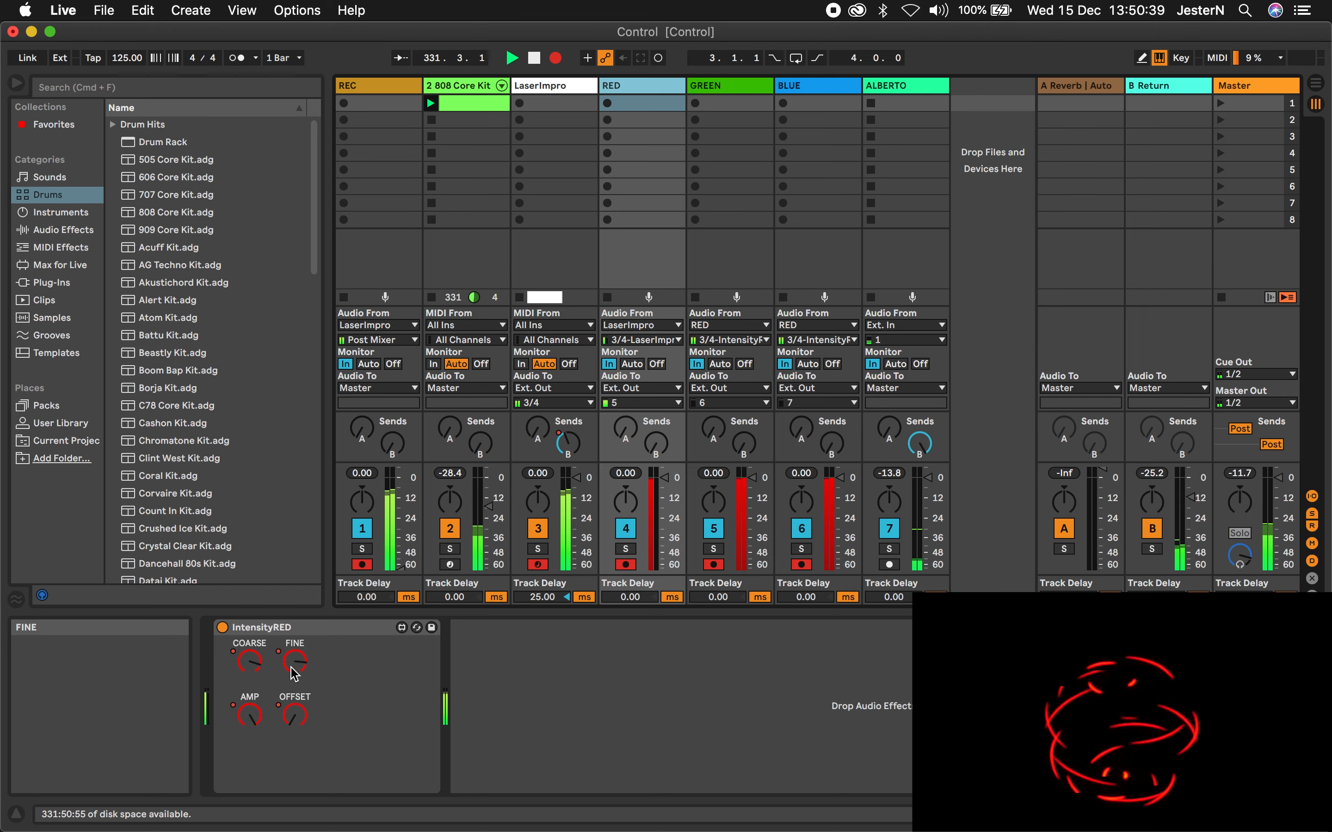
key("super+z")
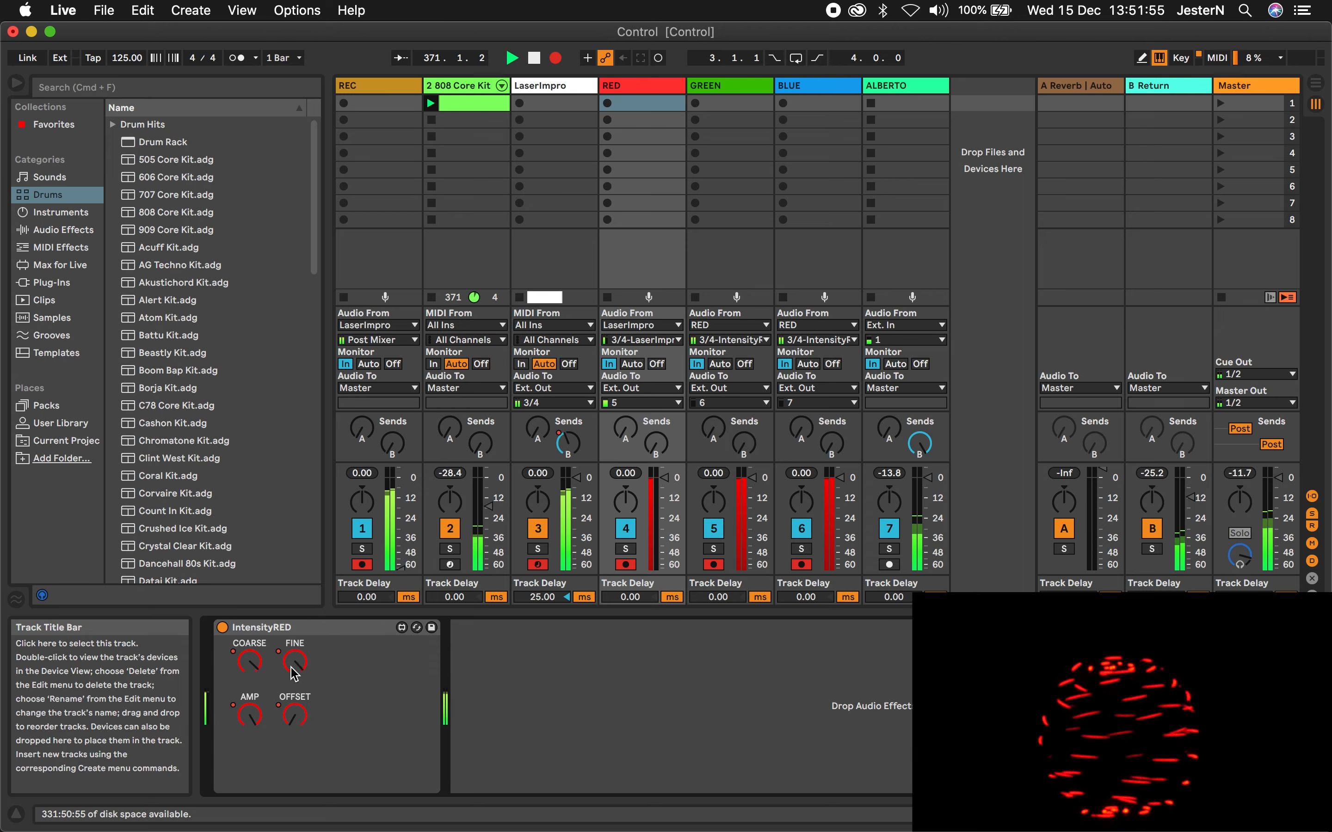
left_click_drag(292, 668, 292, 667)
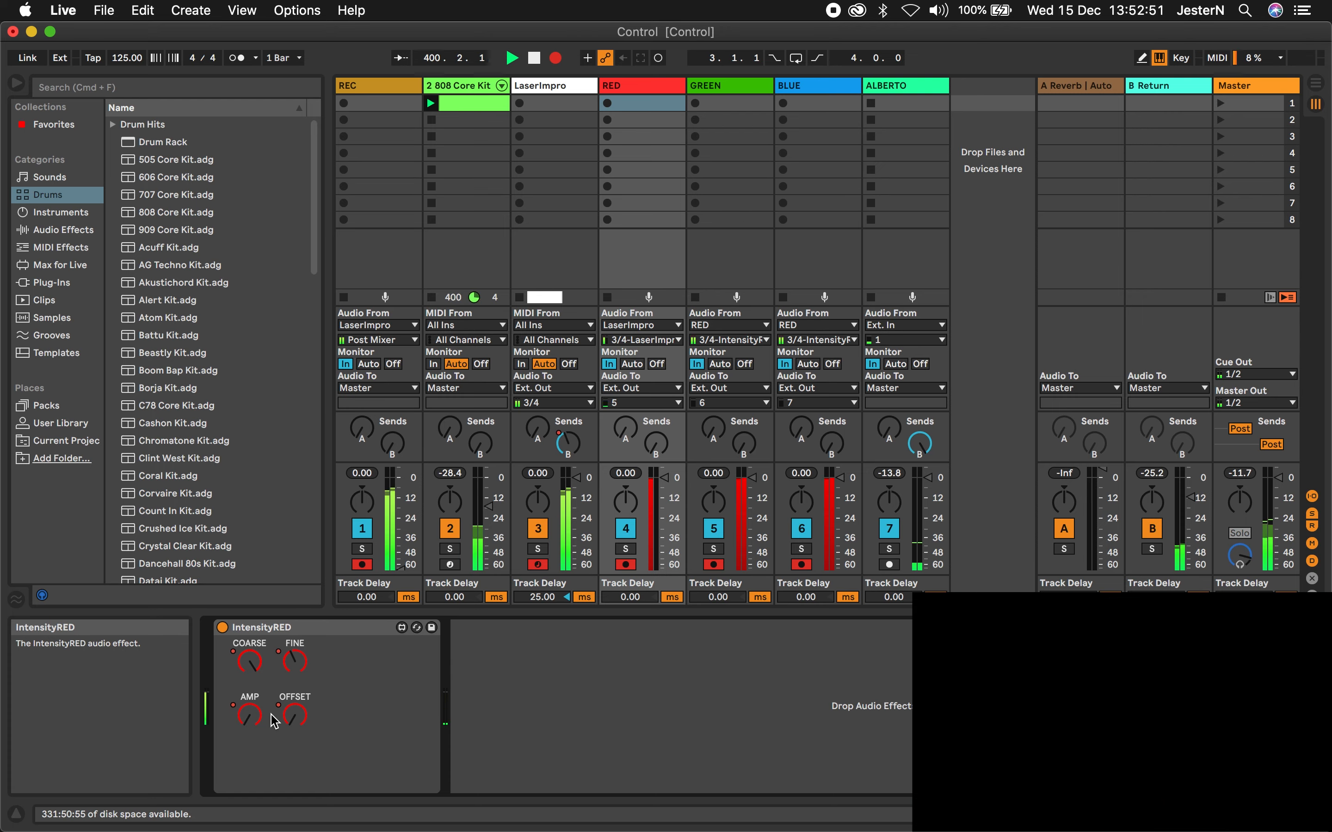
Show the GREEN track's IntensityGREEN effect, vary its Shift, and lower Amp to minimum
left_click(732, 89)
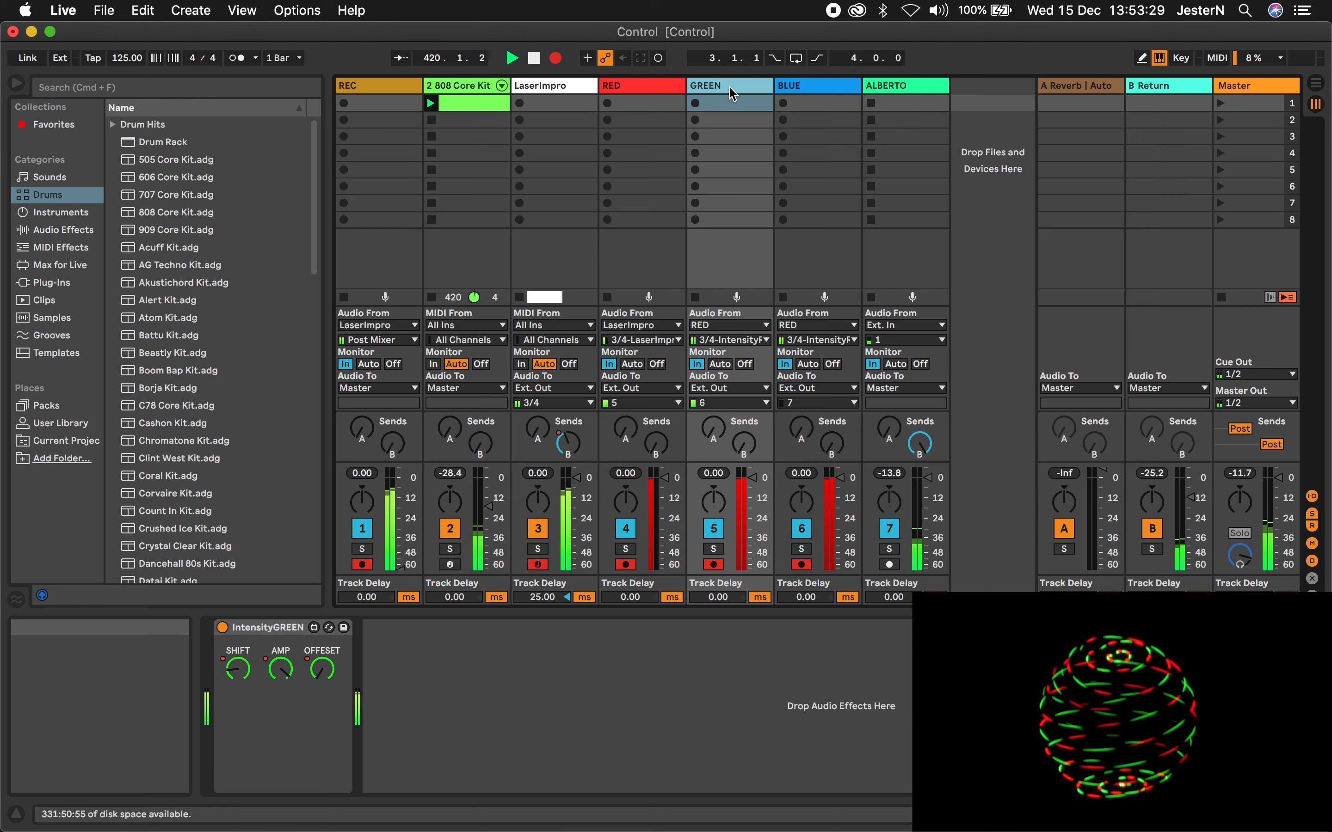
left_click(732, 93)
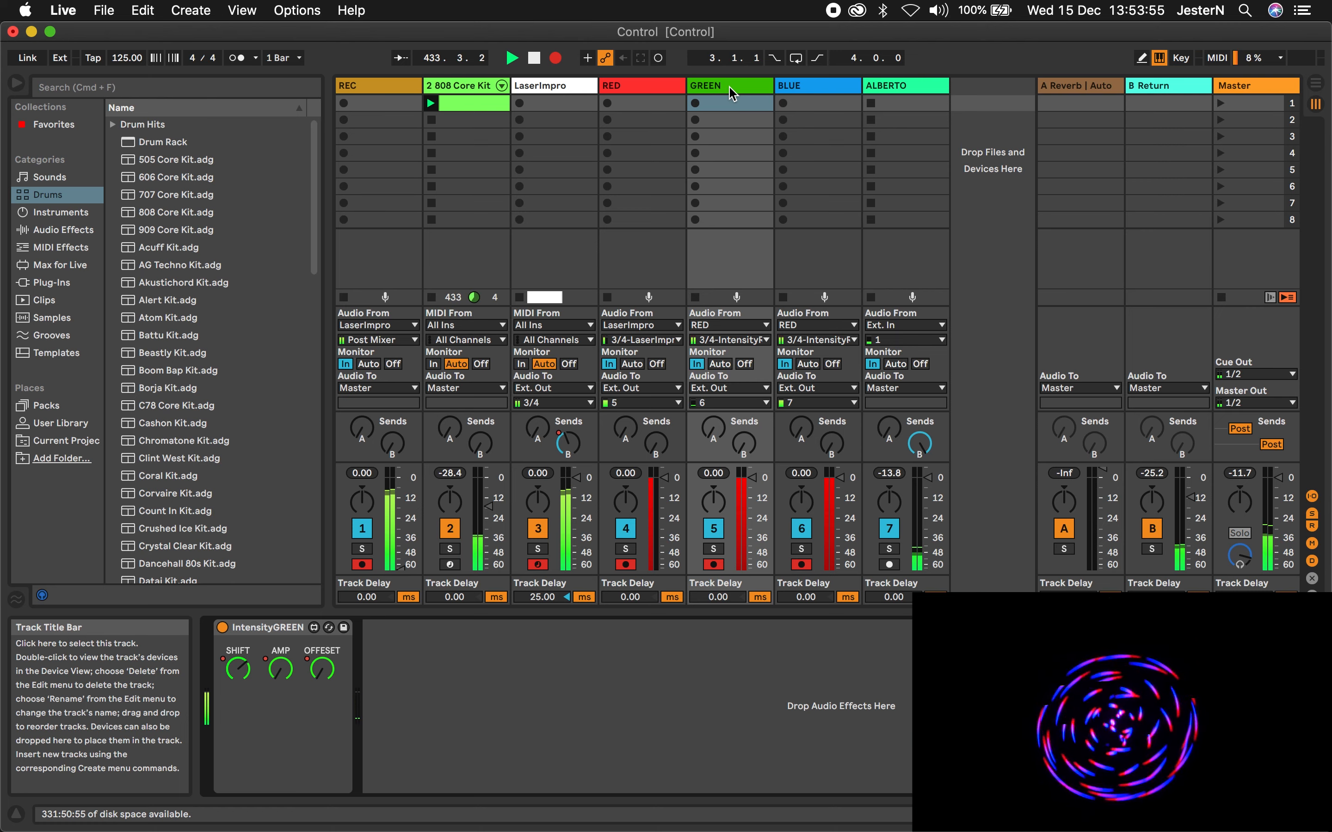
Show the BLUE track's IntensityBLUE effect and adjust its Shift
key("Right")
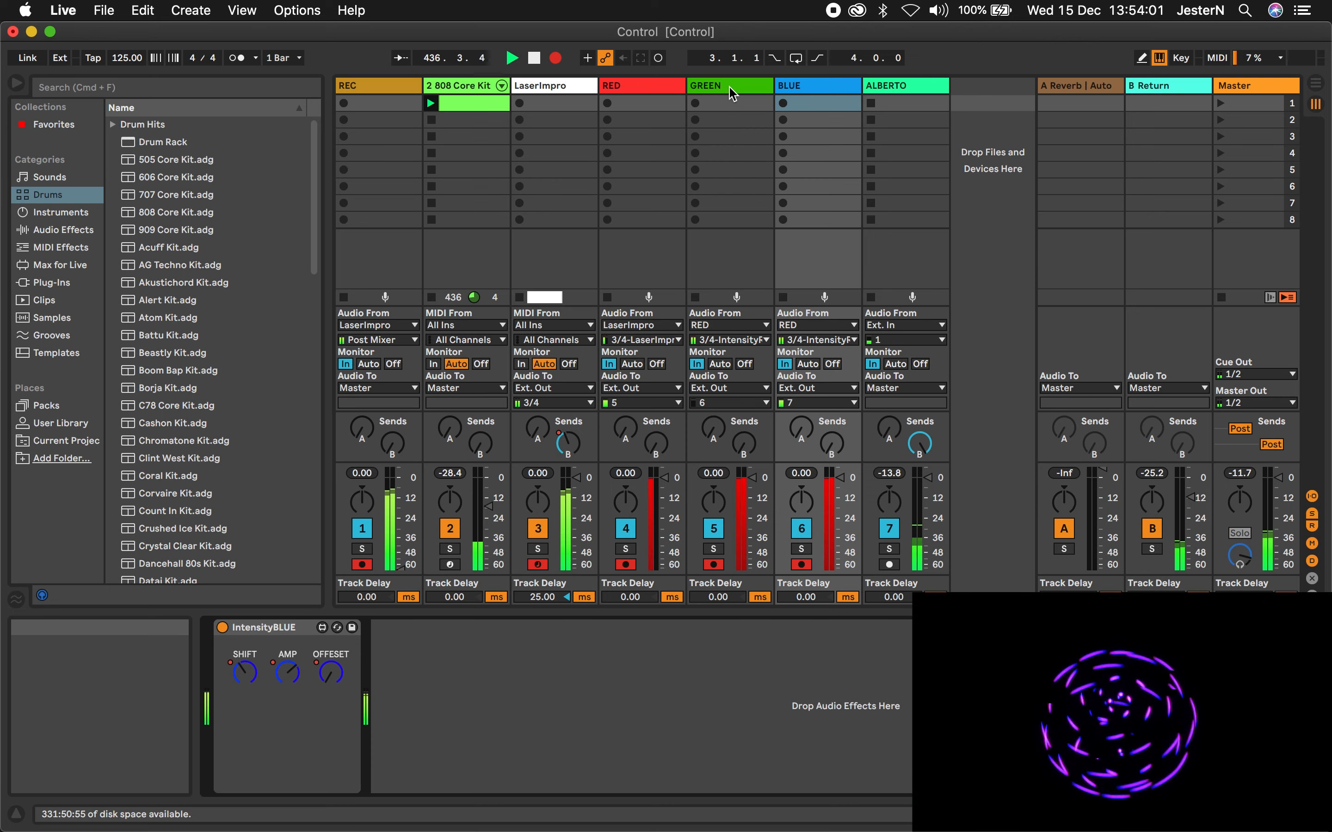
left_click(796, 90)
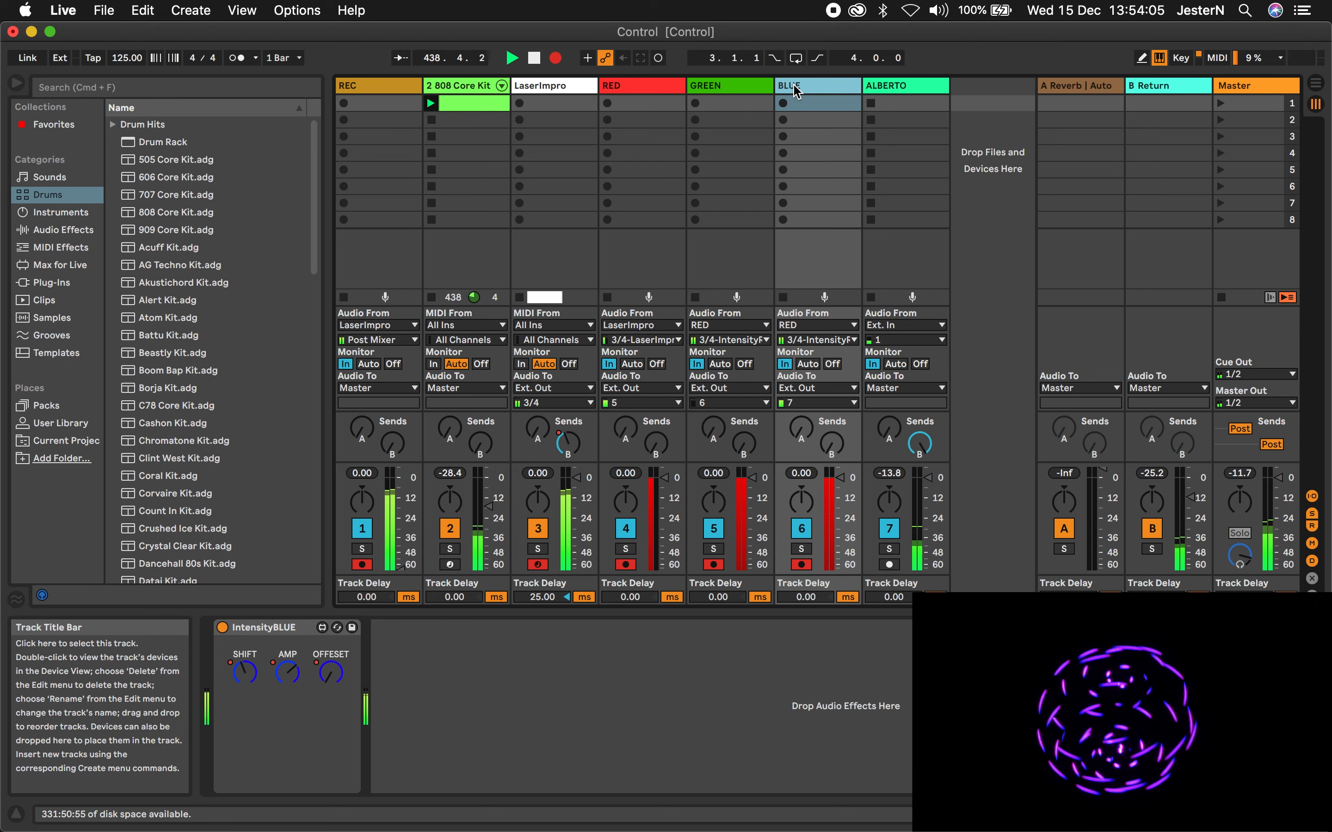
double_click(794, 85)
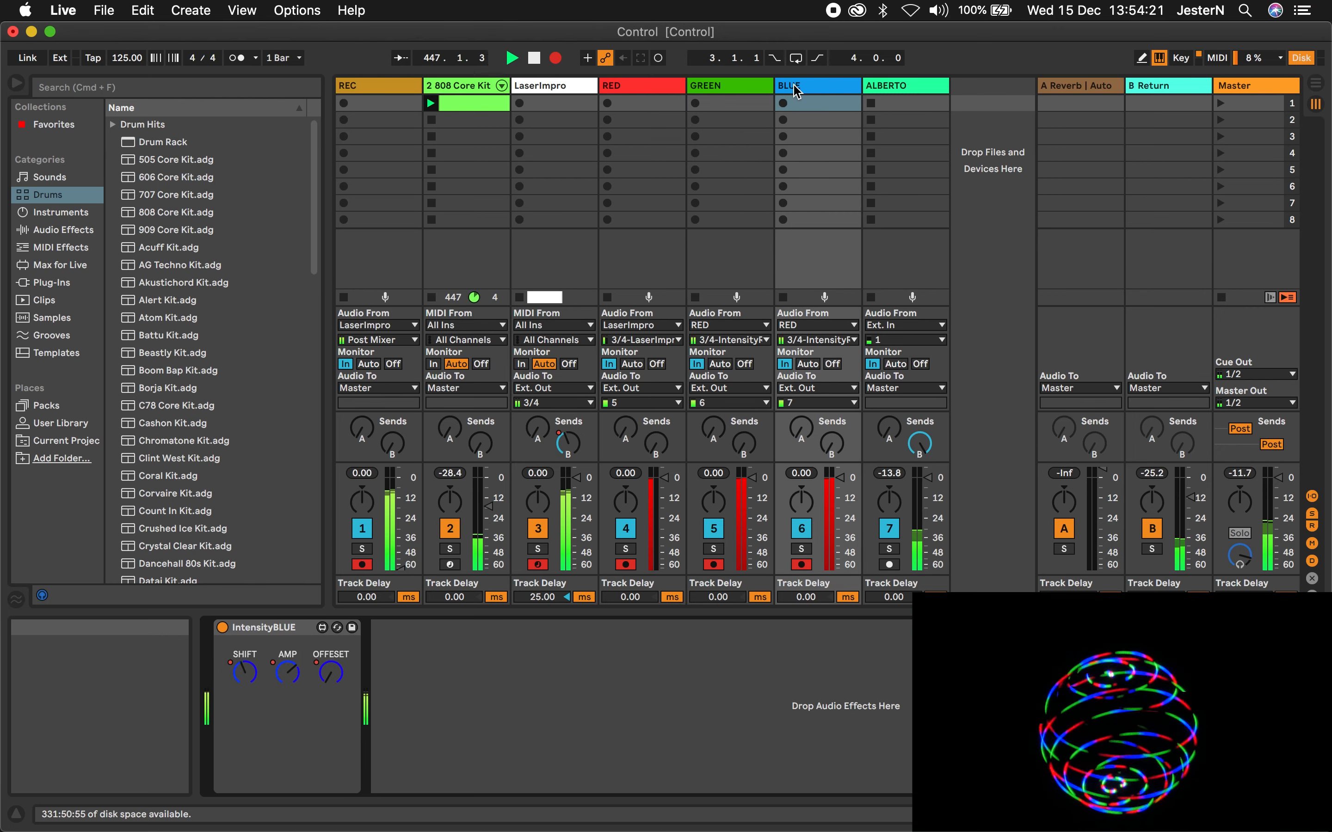
Alternate between the GREEN and BLUE tracks, adjusting the Shift of each intensity effect to offset the colour segments
key("Left")
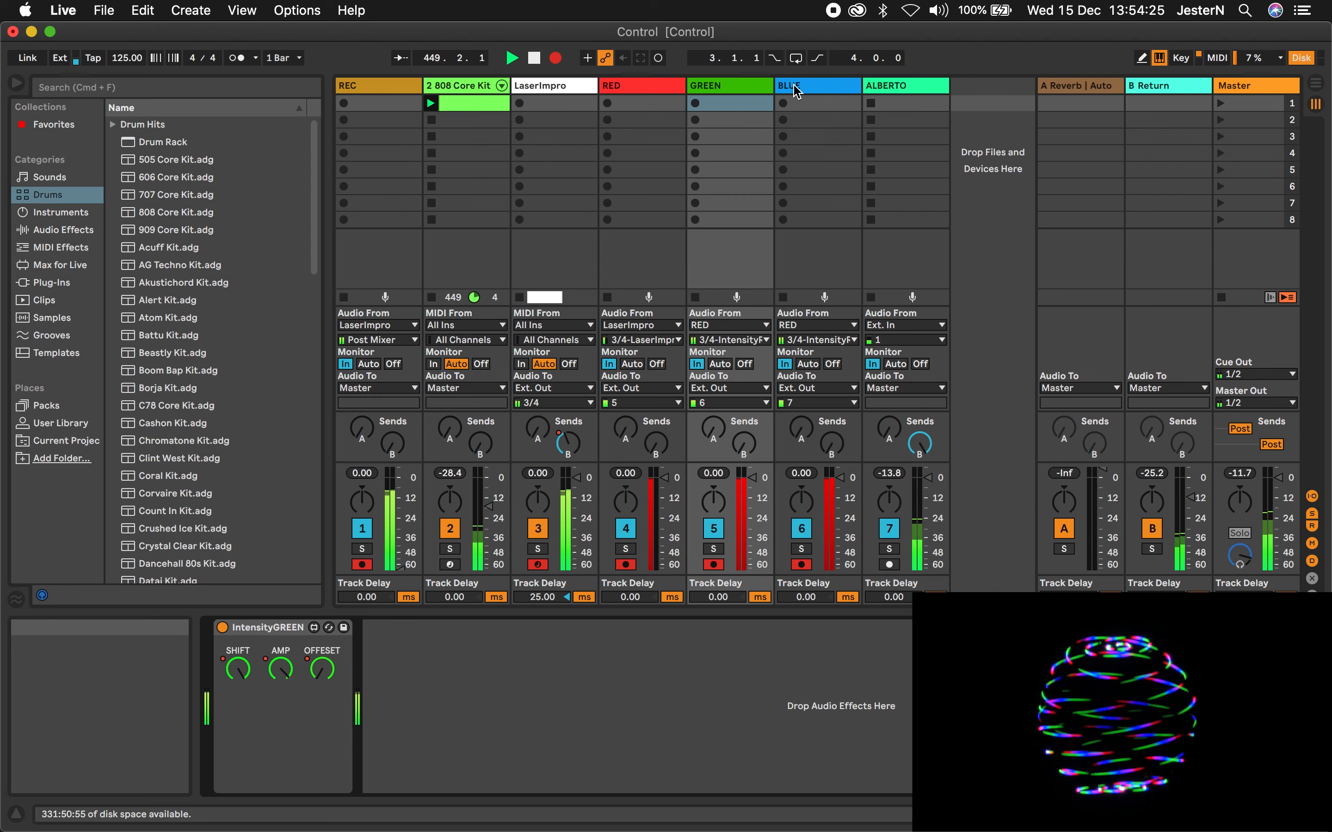
key("Right")
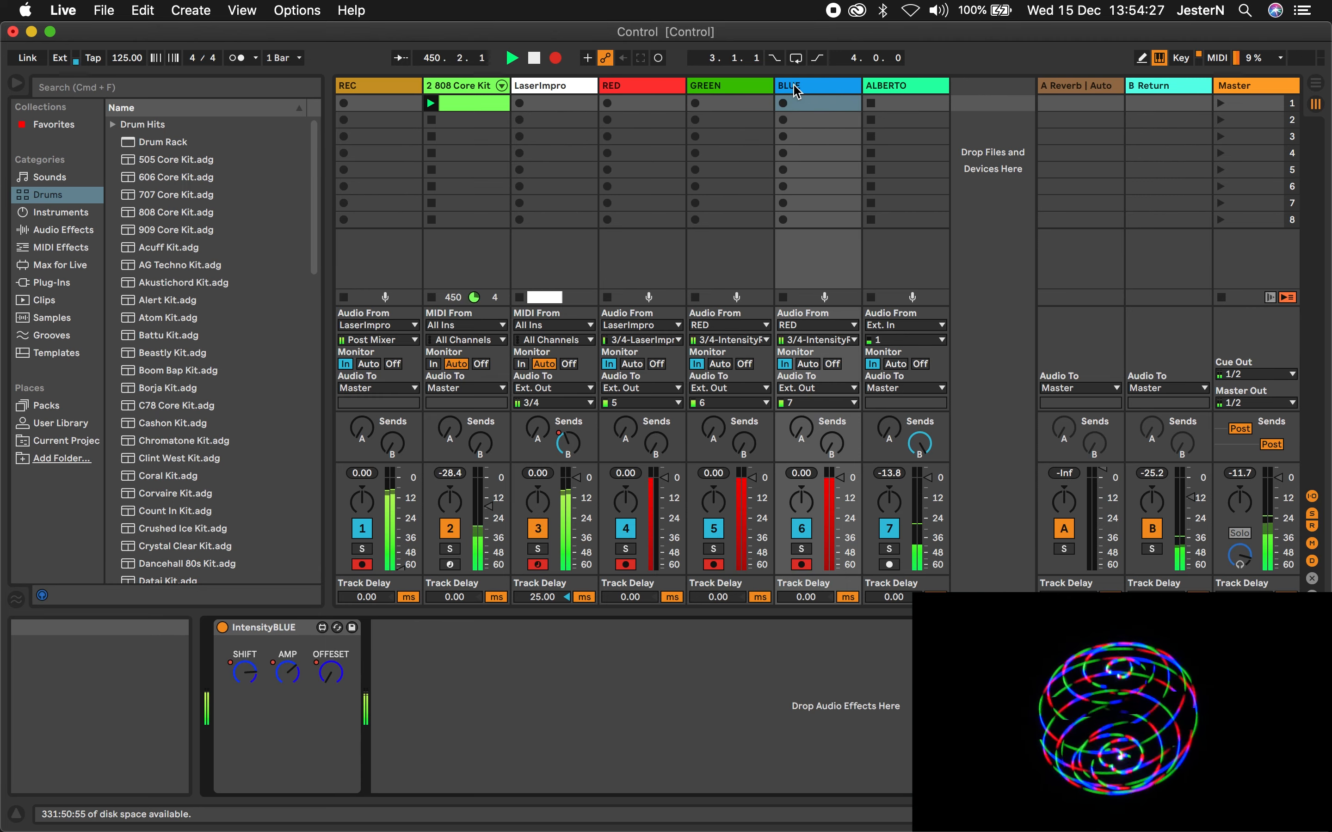
key("Left")
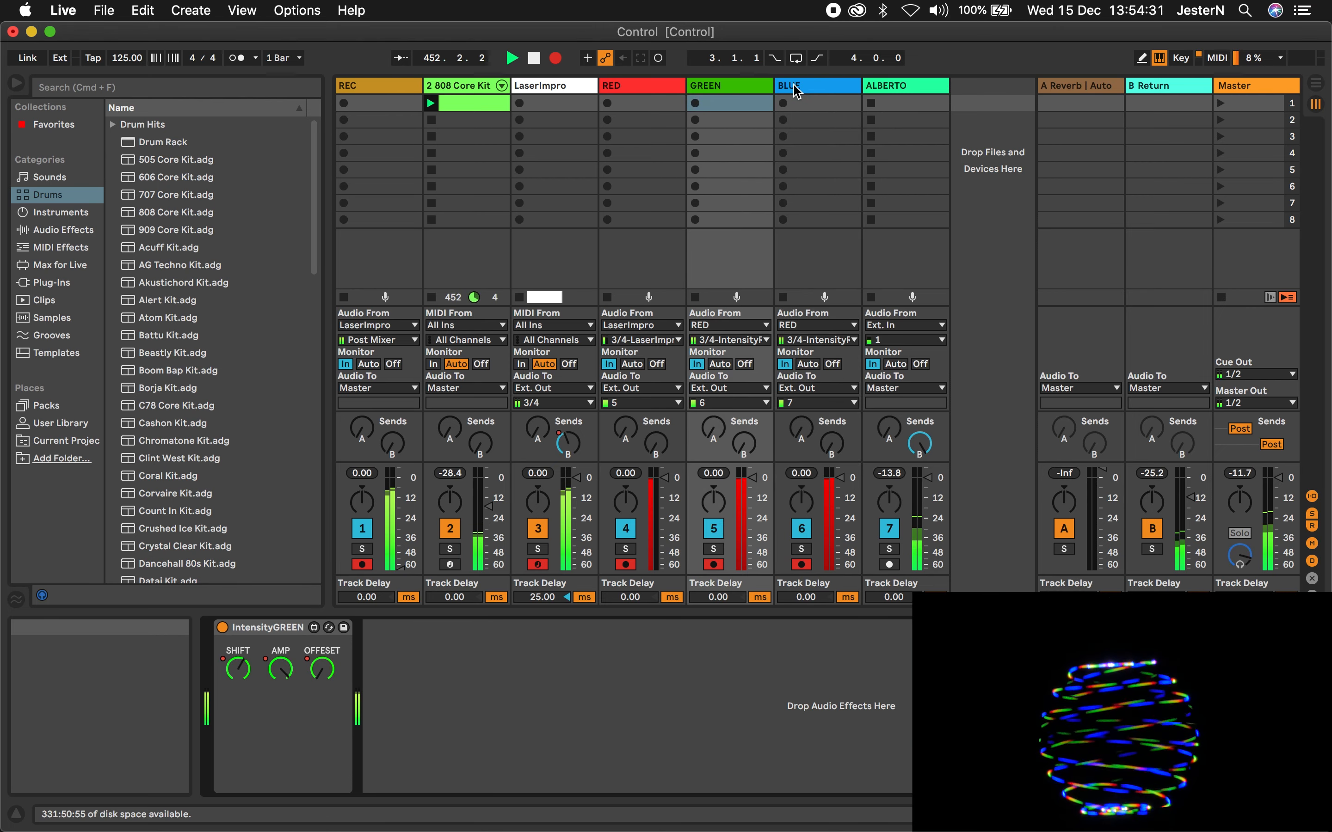
key("Right")
Vary the Offset and Shift of IntensityGREEN and IntensityBLUE in turn, raising the Offset on both tracks
key("Left")
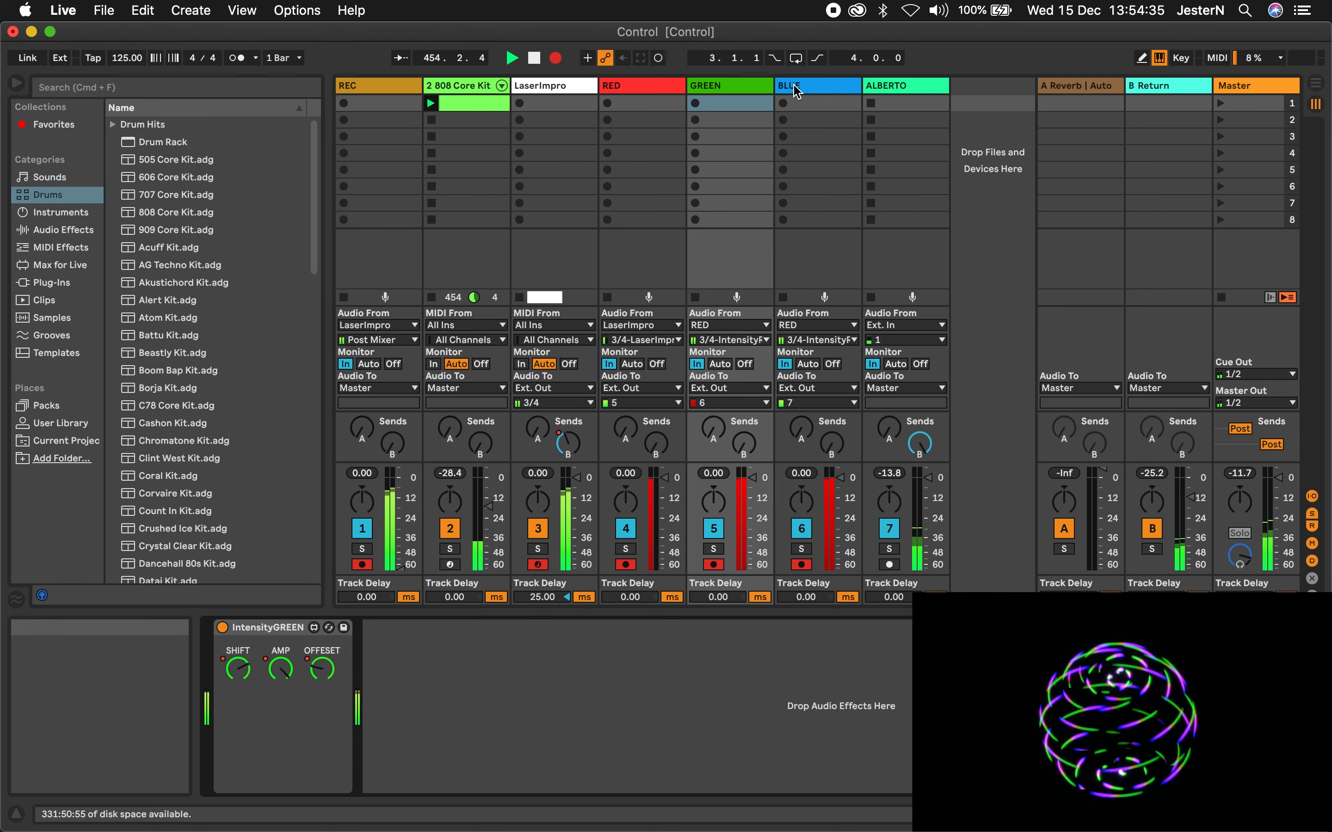
key("Right")
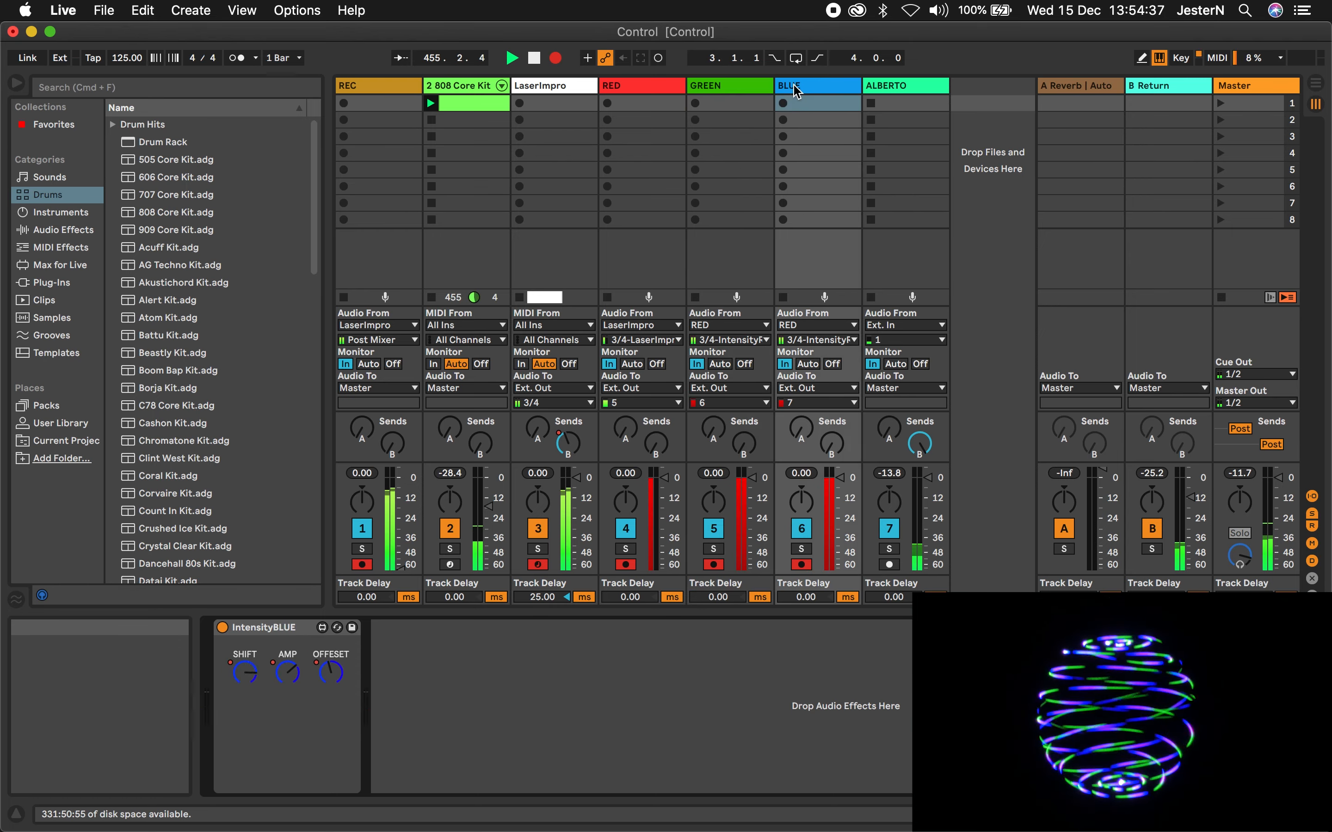
key("Left")
key("Right")
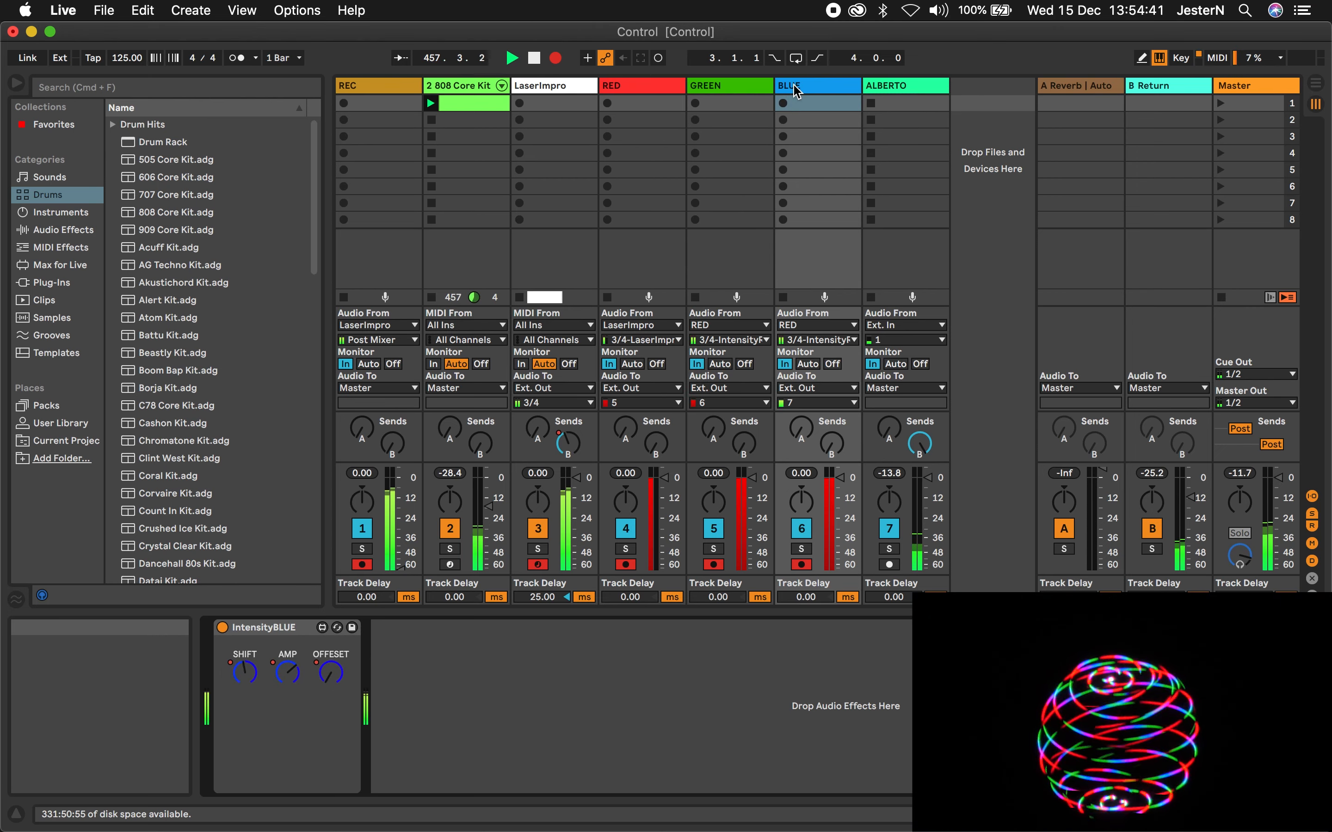
key("Left")
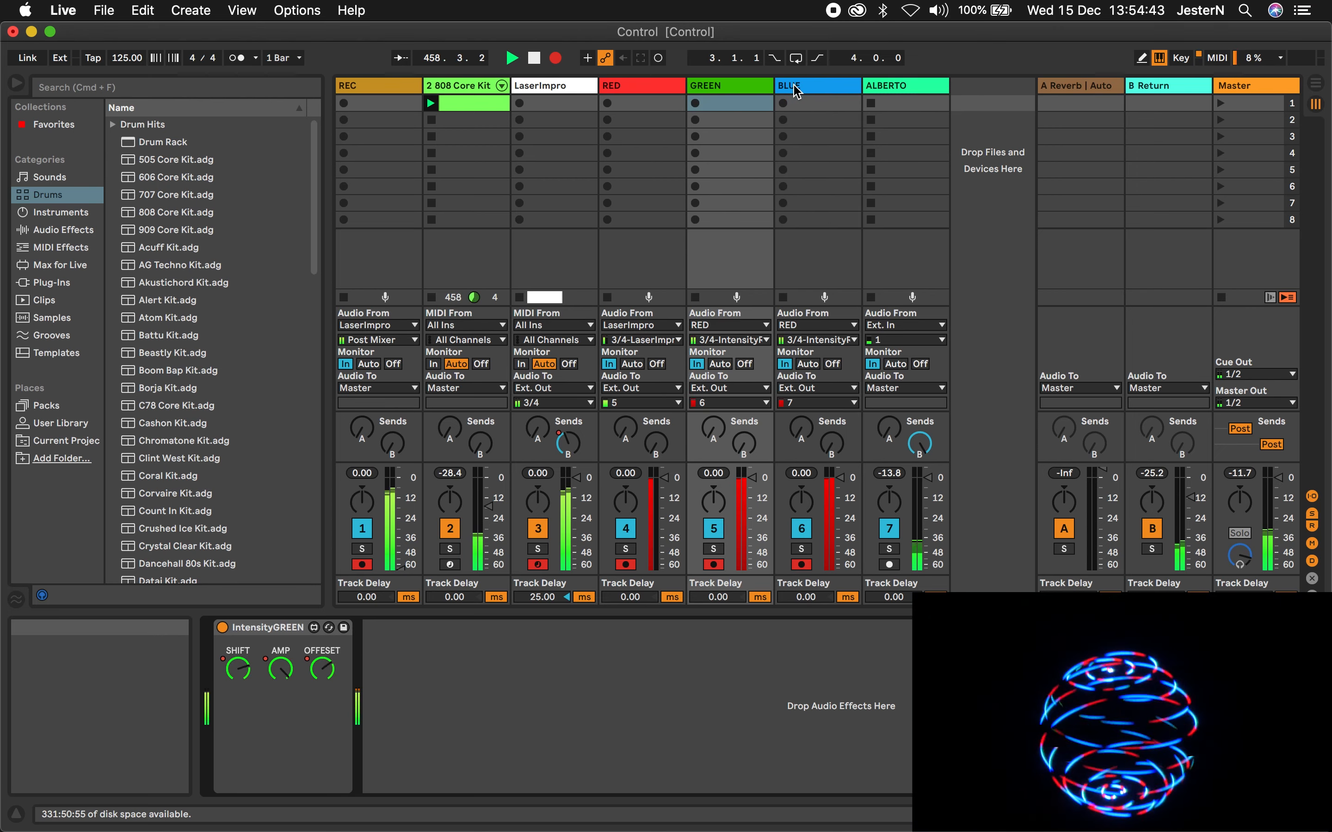
key("Right")
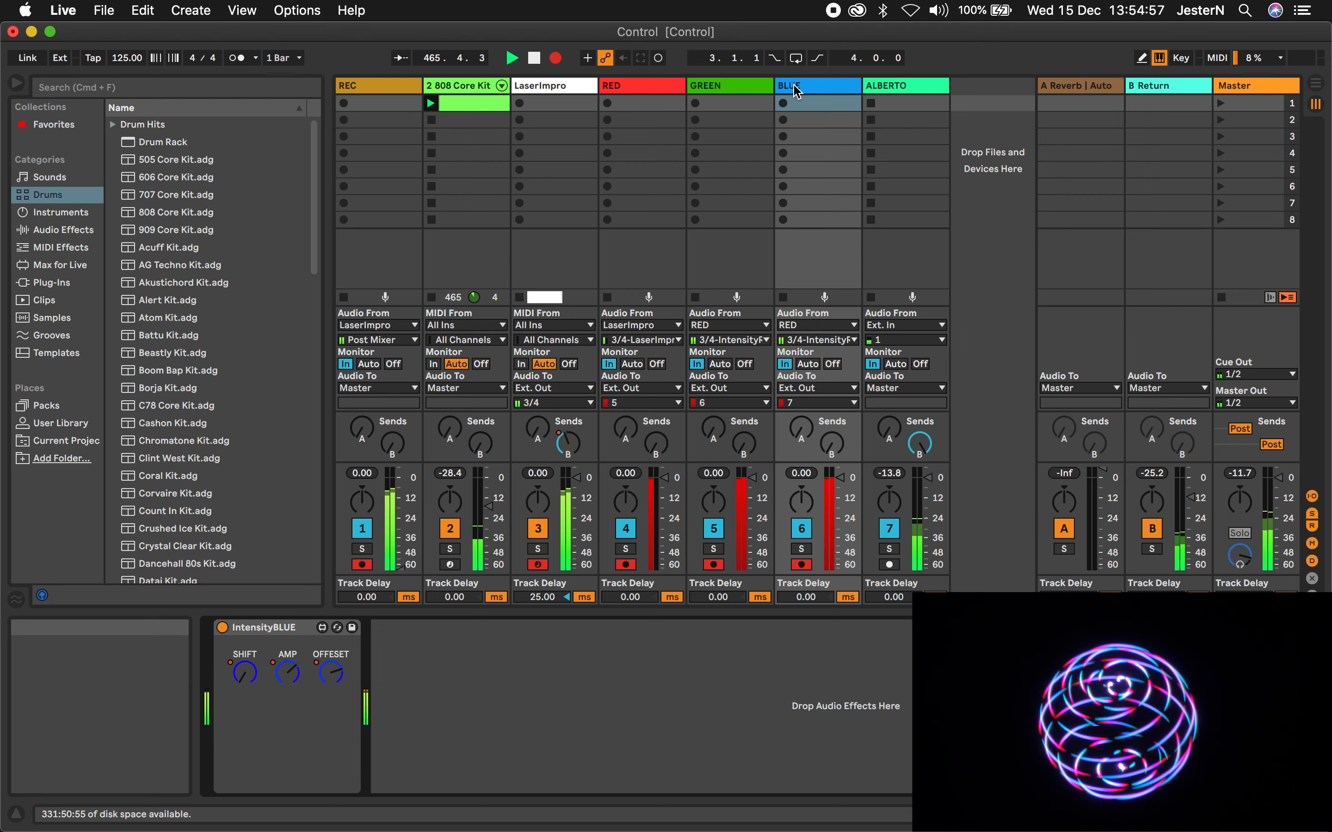
Show the LaserImpro track's instrument and open its p patch window over the mixer
left_click(571, 90)
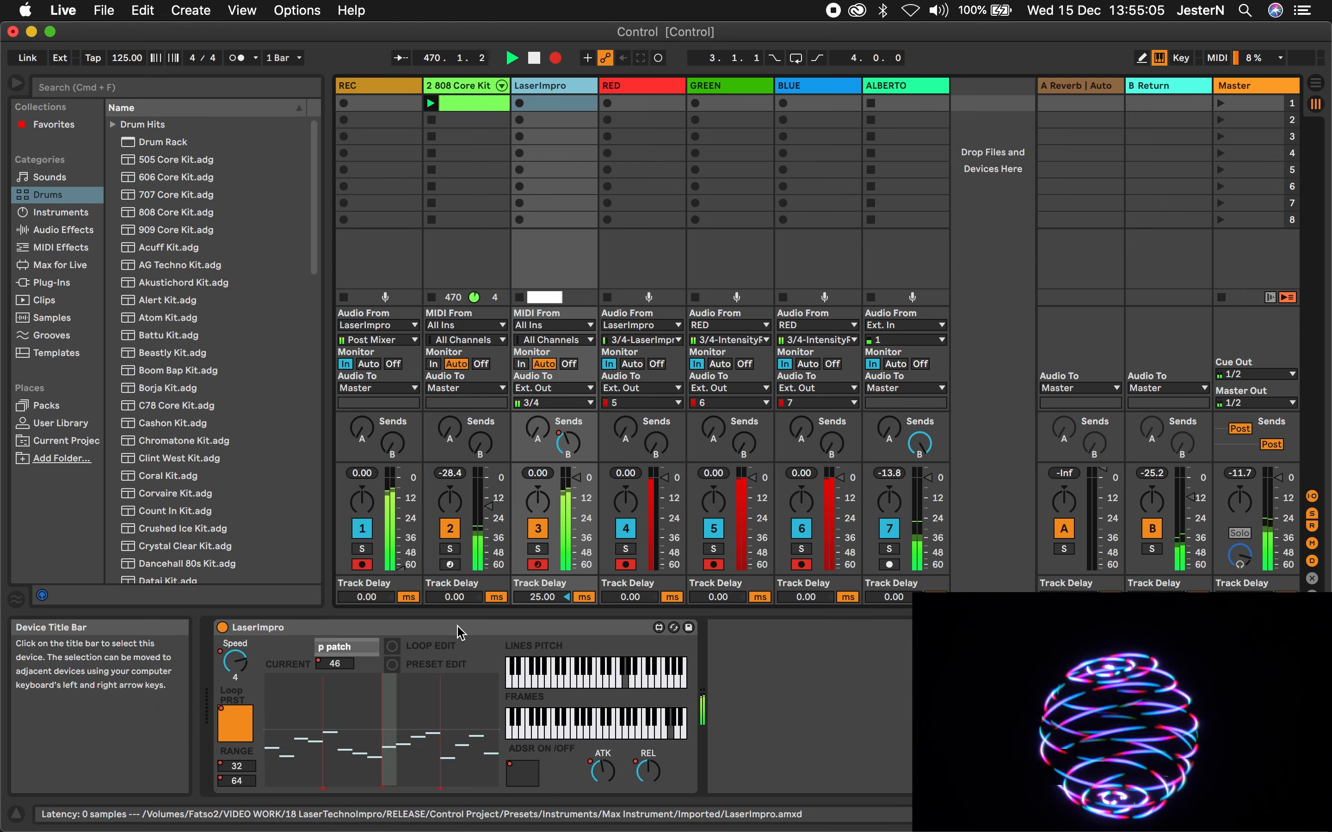
double_click(352, 652)
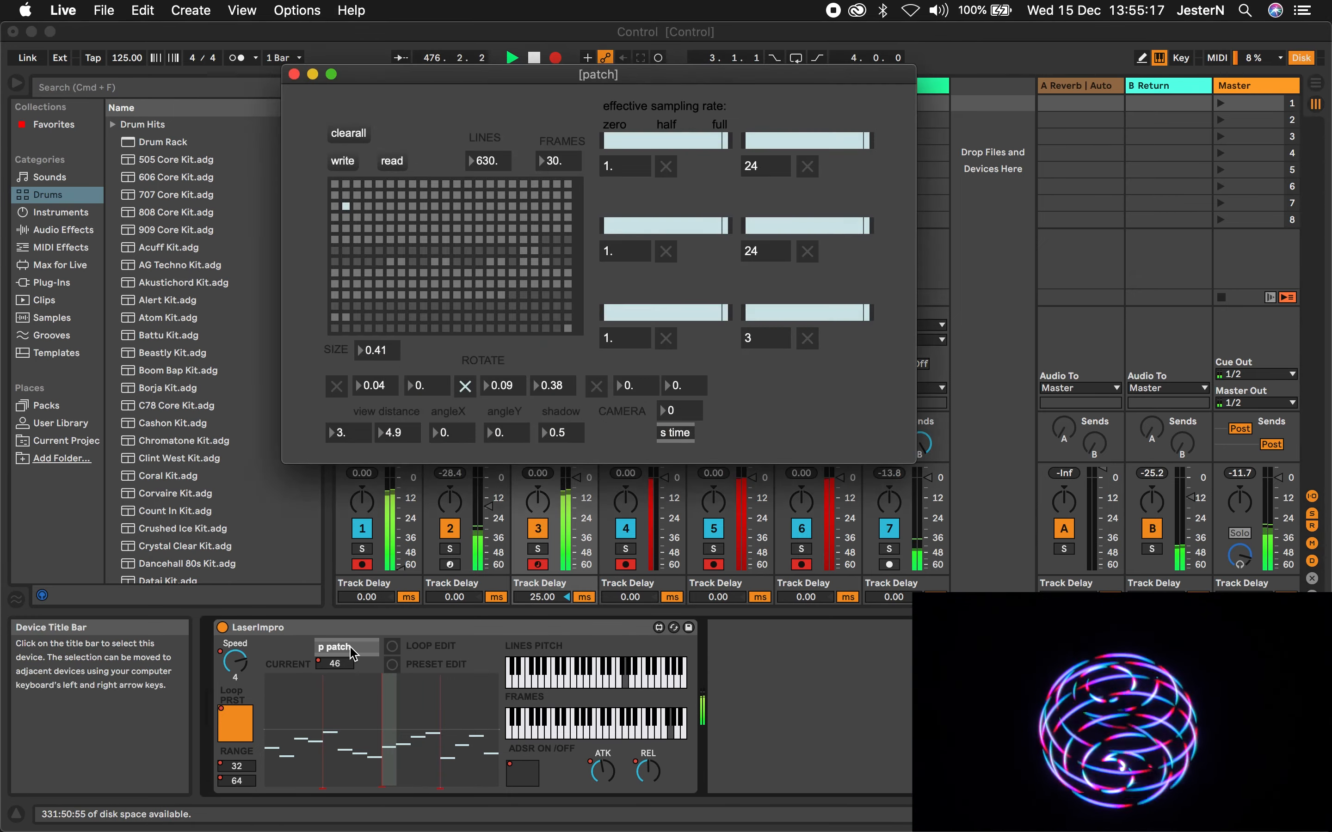
left_click_drag(496, 77, 516, 132)
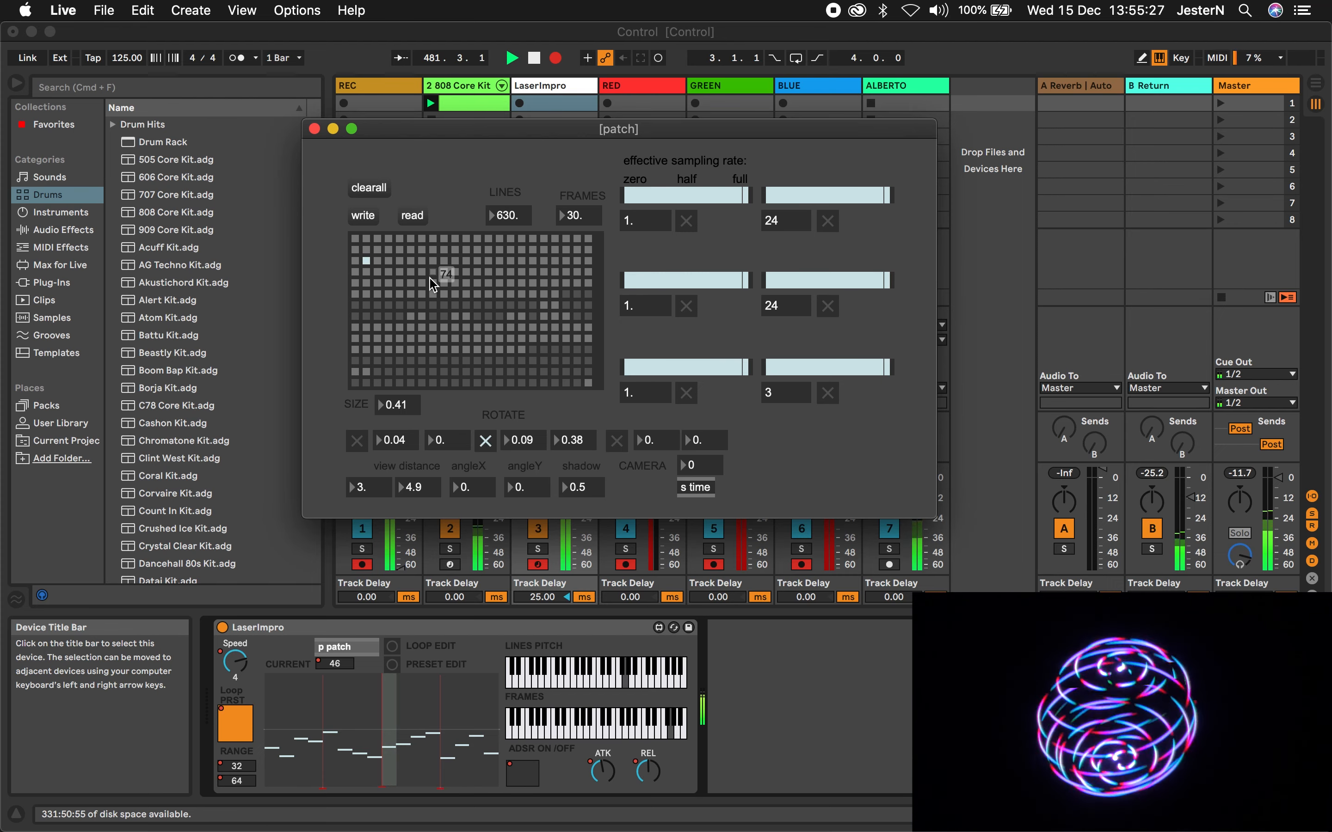
Try recalling other stored presets from the patch window's preset grid
left_click(472, 263)
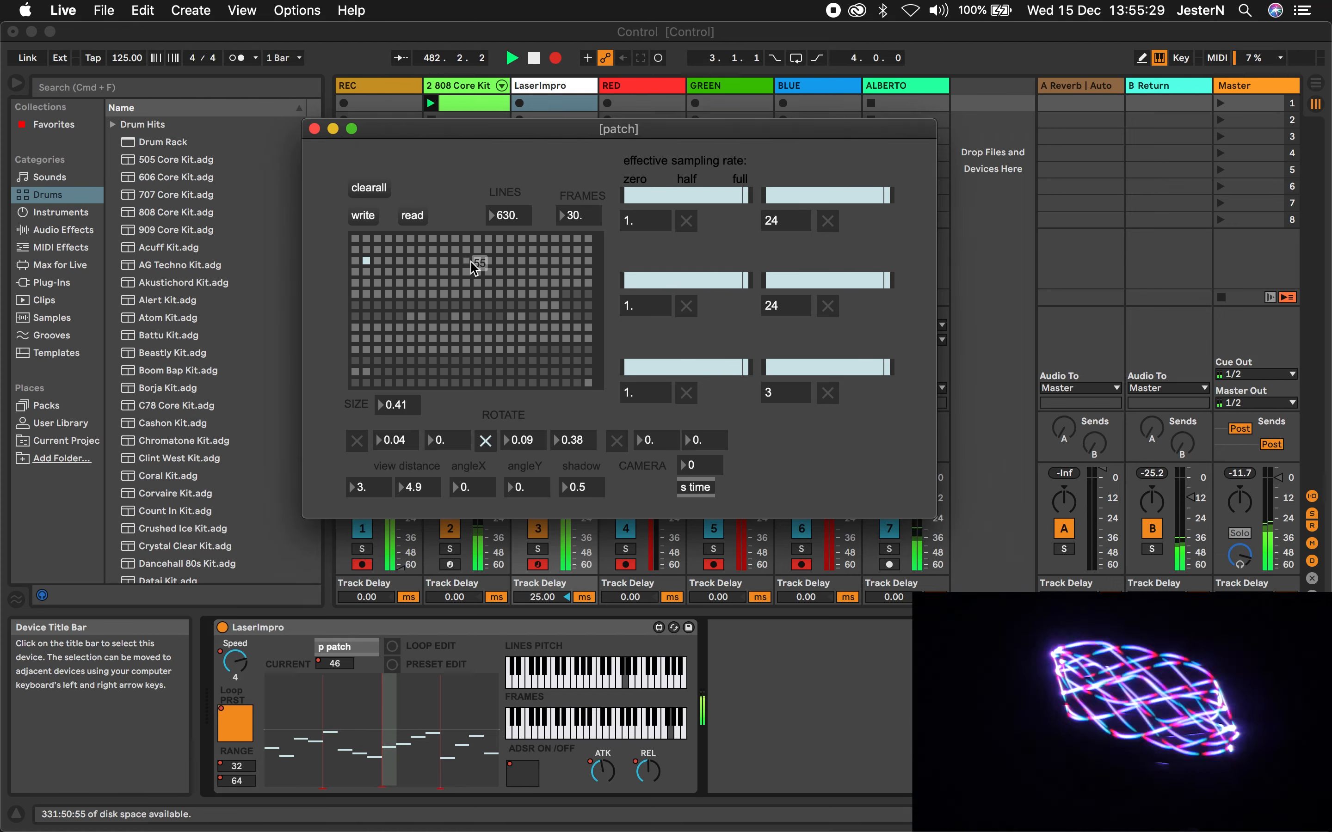
left_click(433, 272)
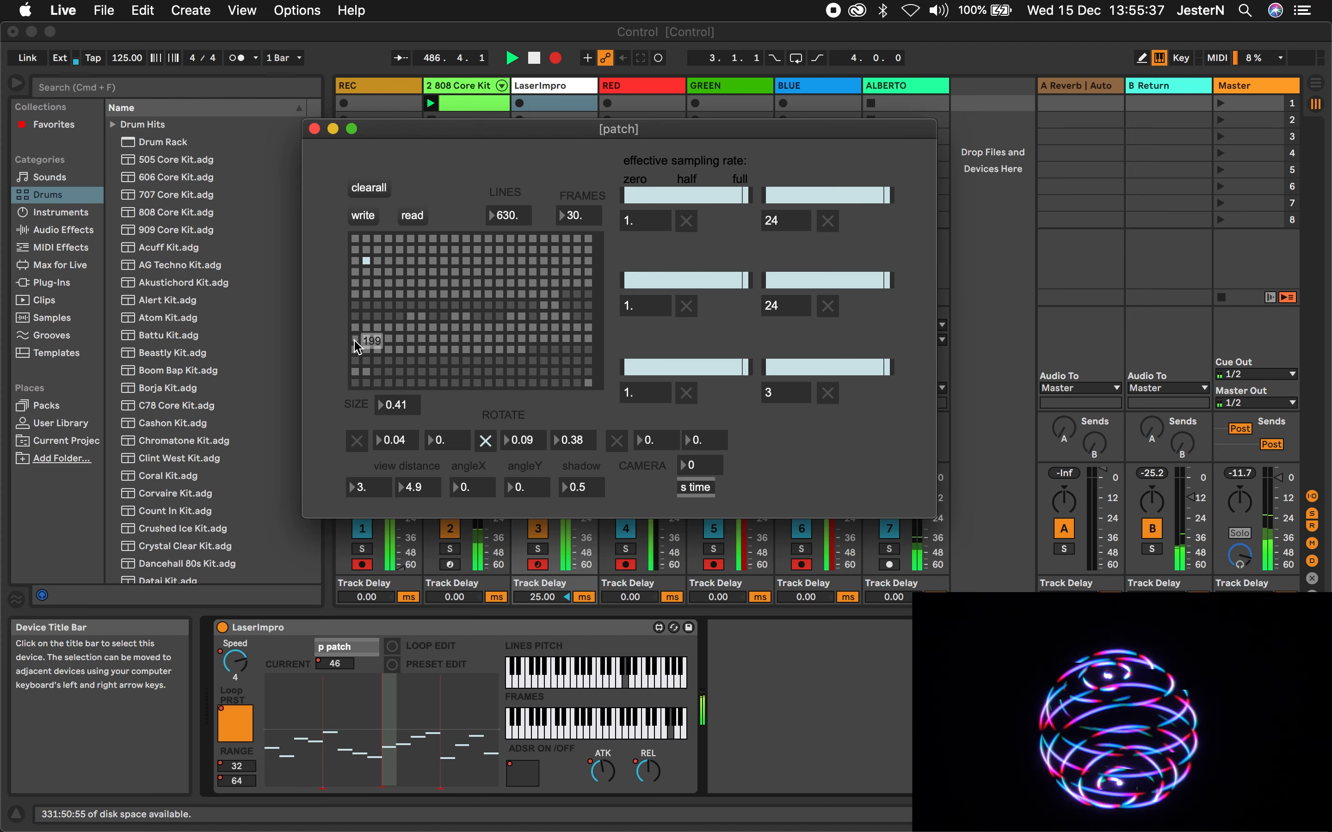
Move the patch window aside, return to the mixer, then reopen the patch window and bring it back
left_click_drag(437, 130, 758, 127)
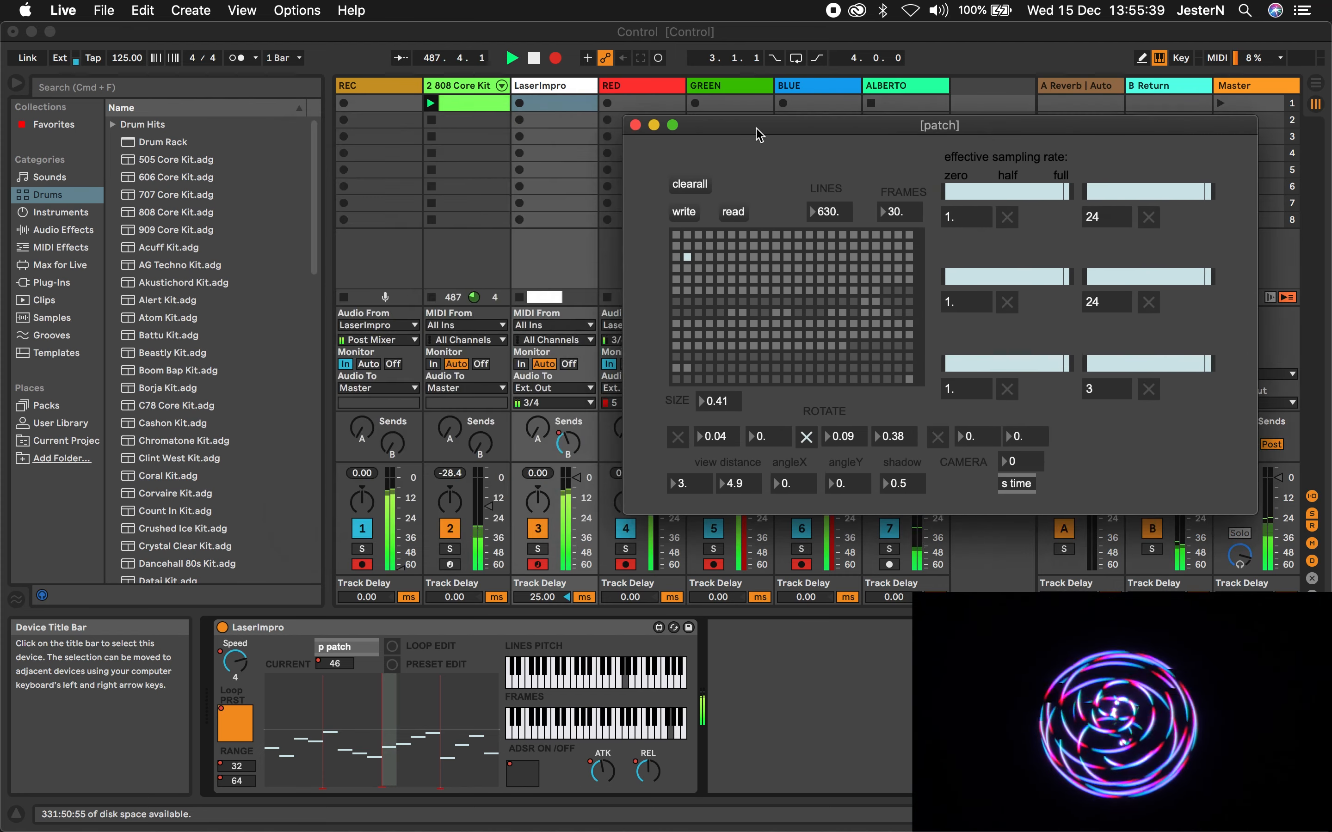
left_click(492, 520)
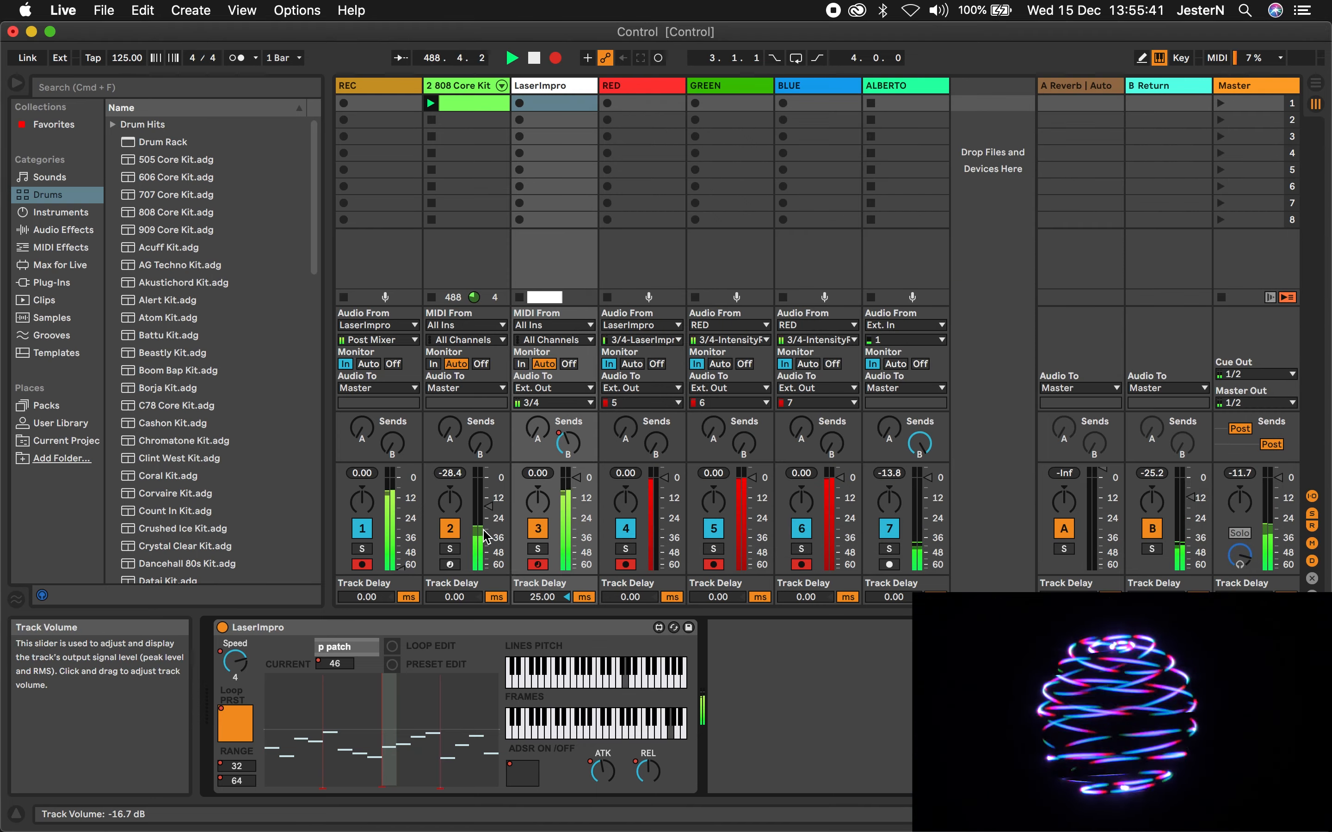
left_click(370, 653)
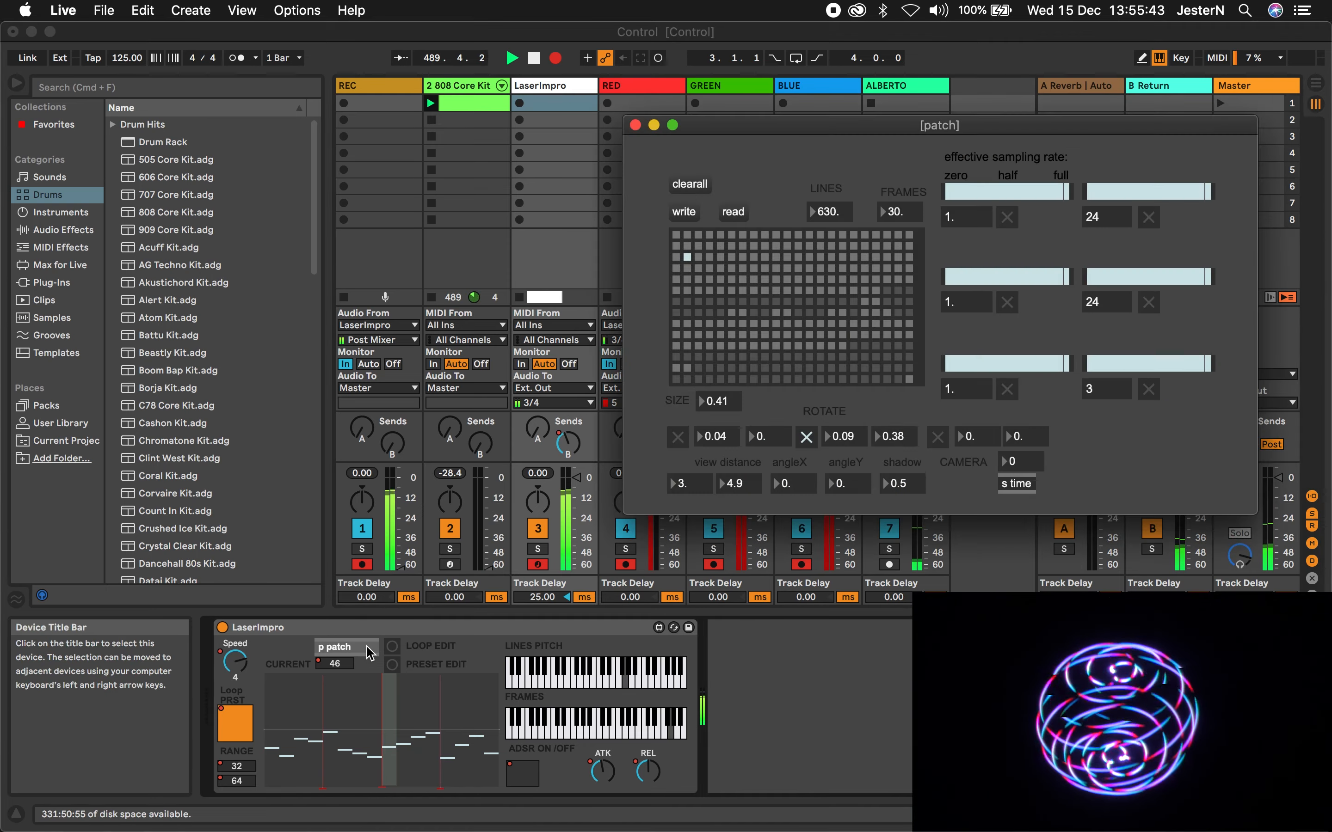
left_click_drag(819, 127, 441, 136)
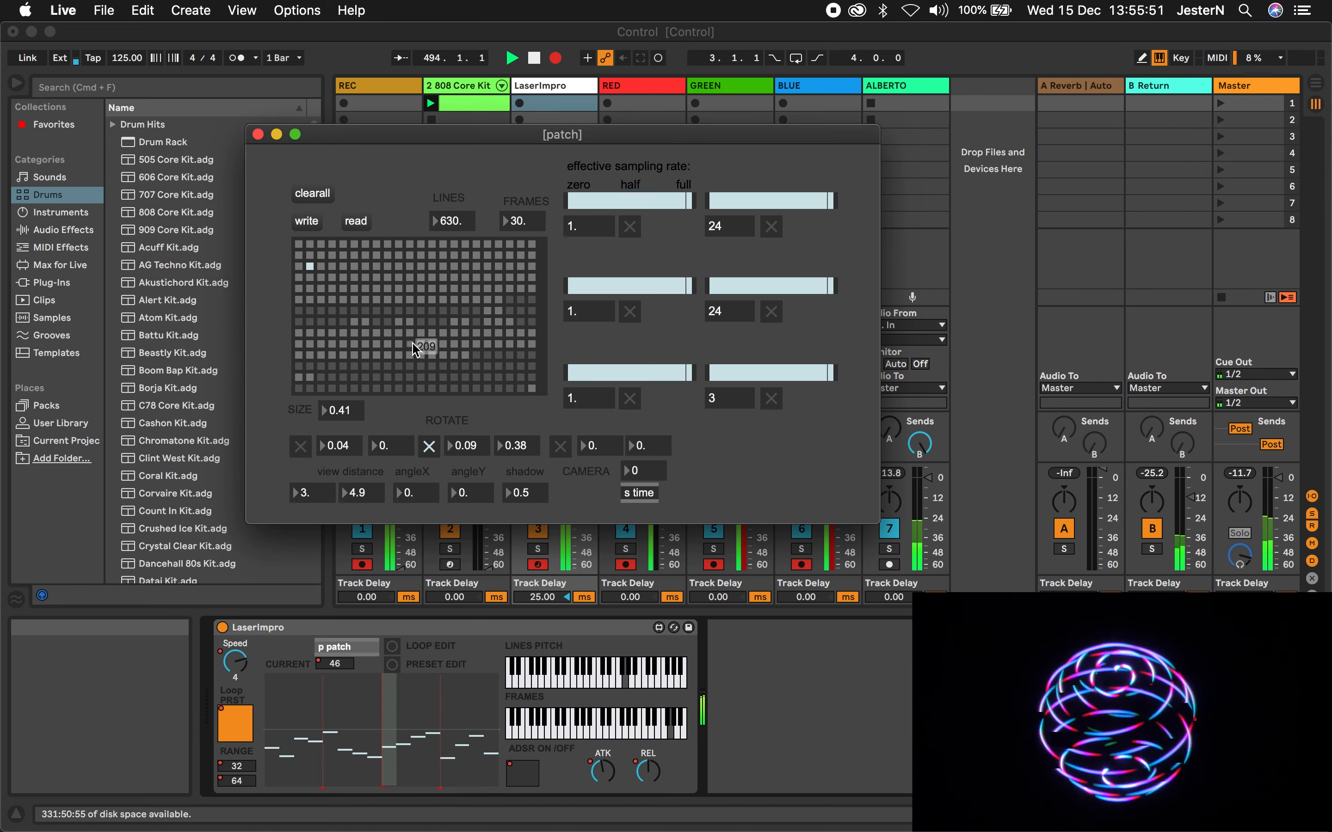
Open and close the dialog for writing presets to a file, then clear all stored presets from the grid
left_click(307, 222)
left_click(930, 535)
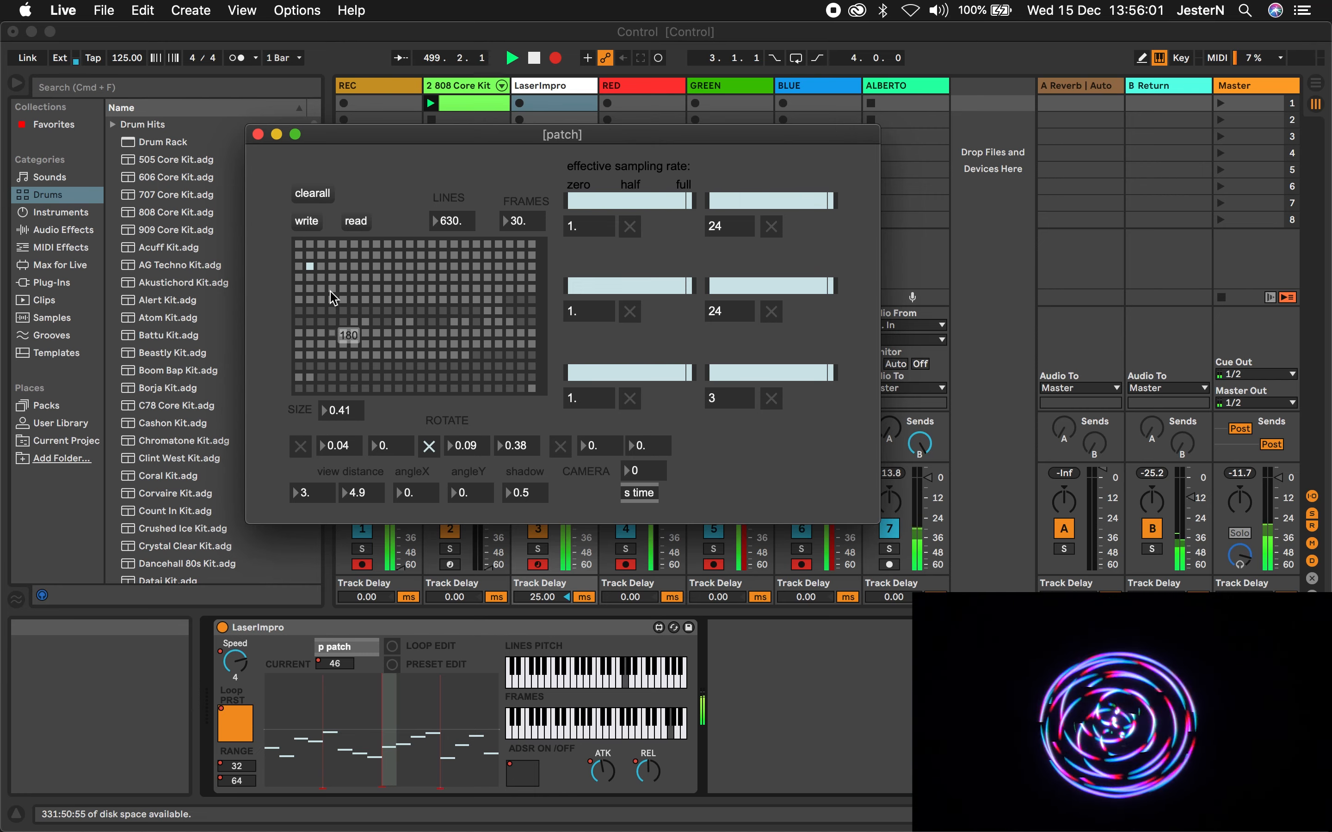
left_click(316, 190)
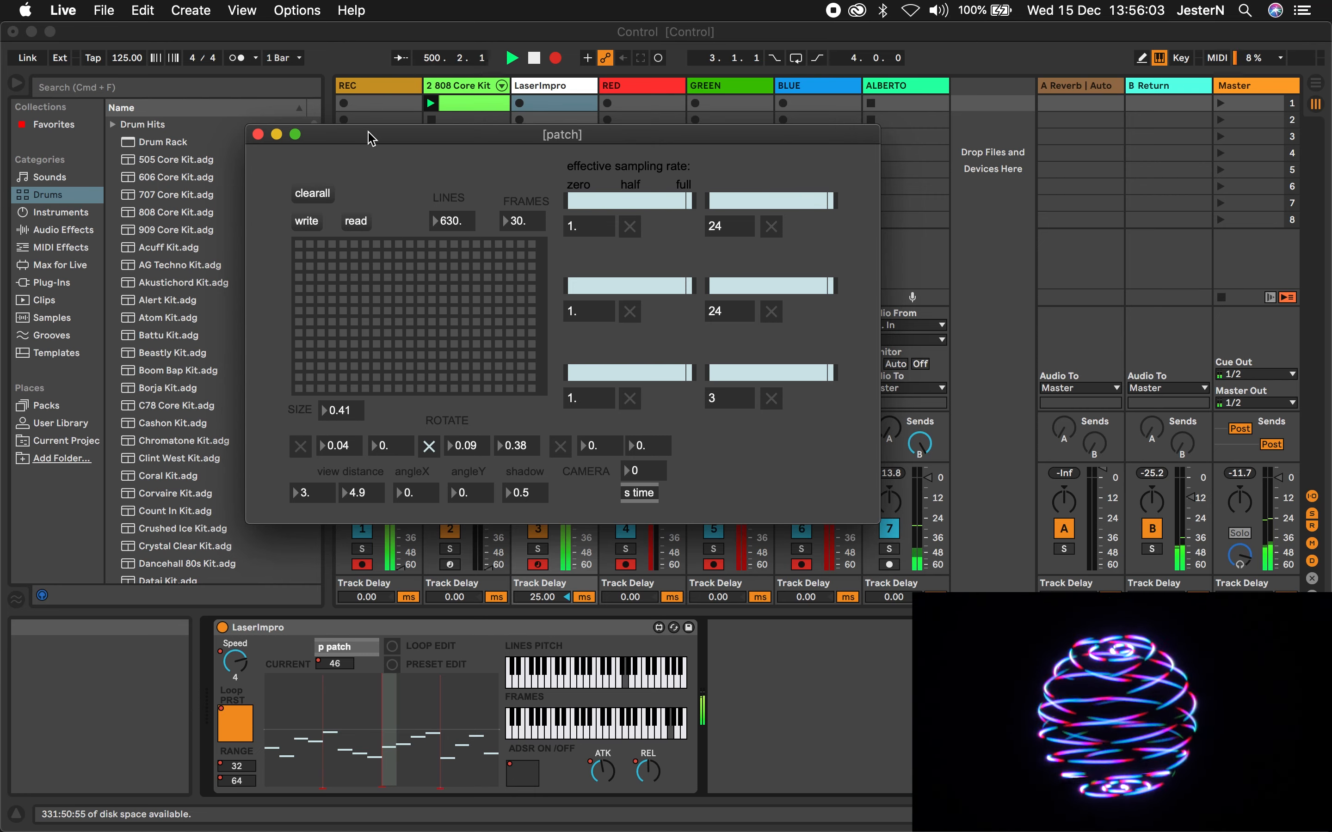
Reduce the first effective sampling rate to about 0.13, the second to about 0.08, and the second row's right-hand value to 5
left_click_drag(385, 142, 605, 174)
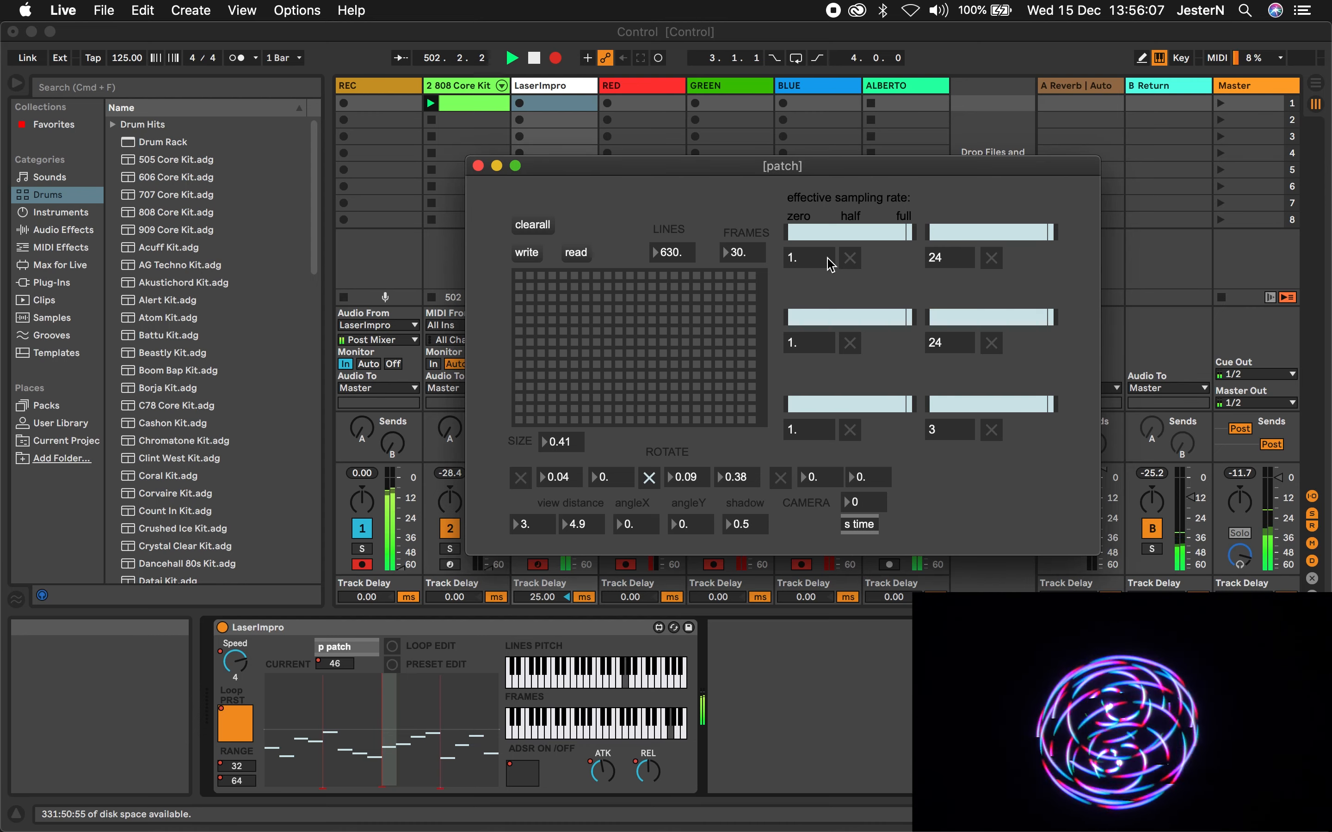
left_click_drag(872, 229, 808, 235)
left_click_drag(887, 319, 804, 317)
left_click_drag(976, 317, 950, 317)
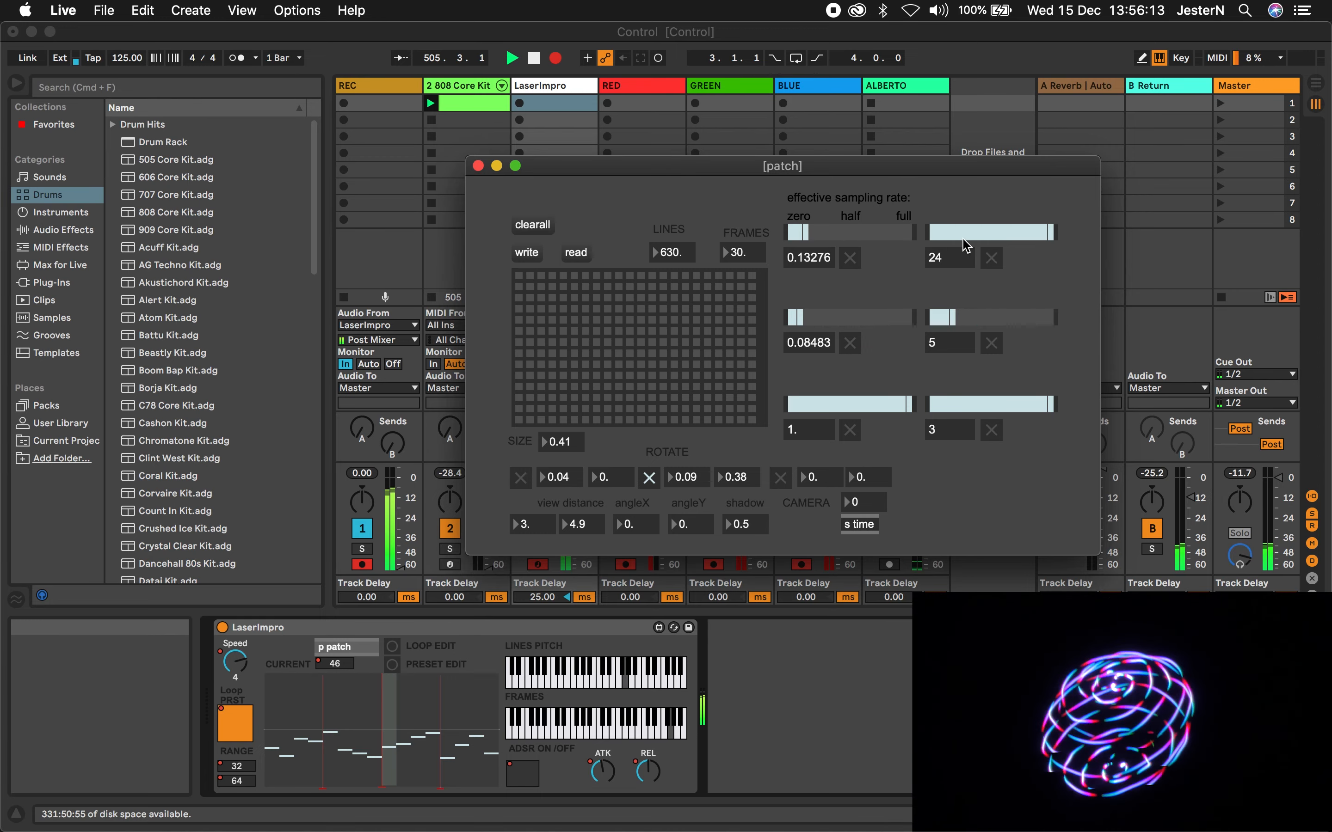
Set the first row's right-hand value to 1, lower the third row's right-hand slider, and reduce the third effective sampling rate to about 0.47
left_click_drag(968, 231, 933, 231)
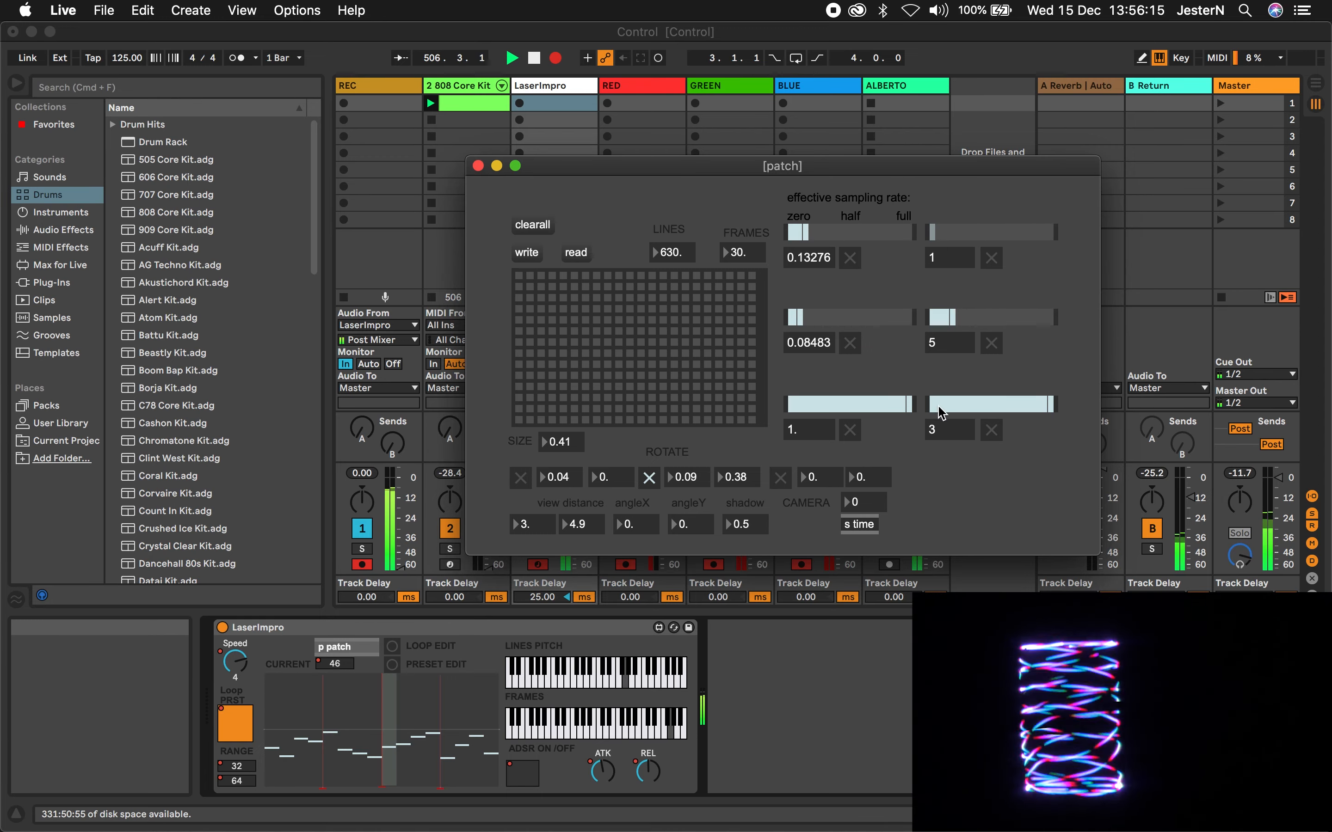
left_click_drag(942, 407, 937, 405)
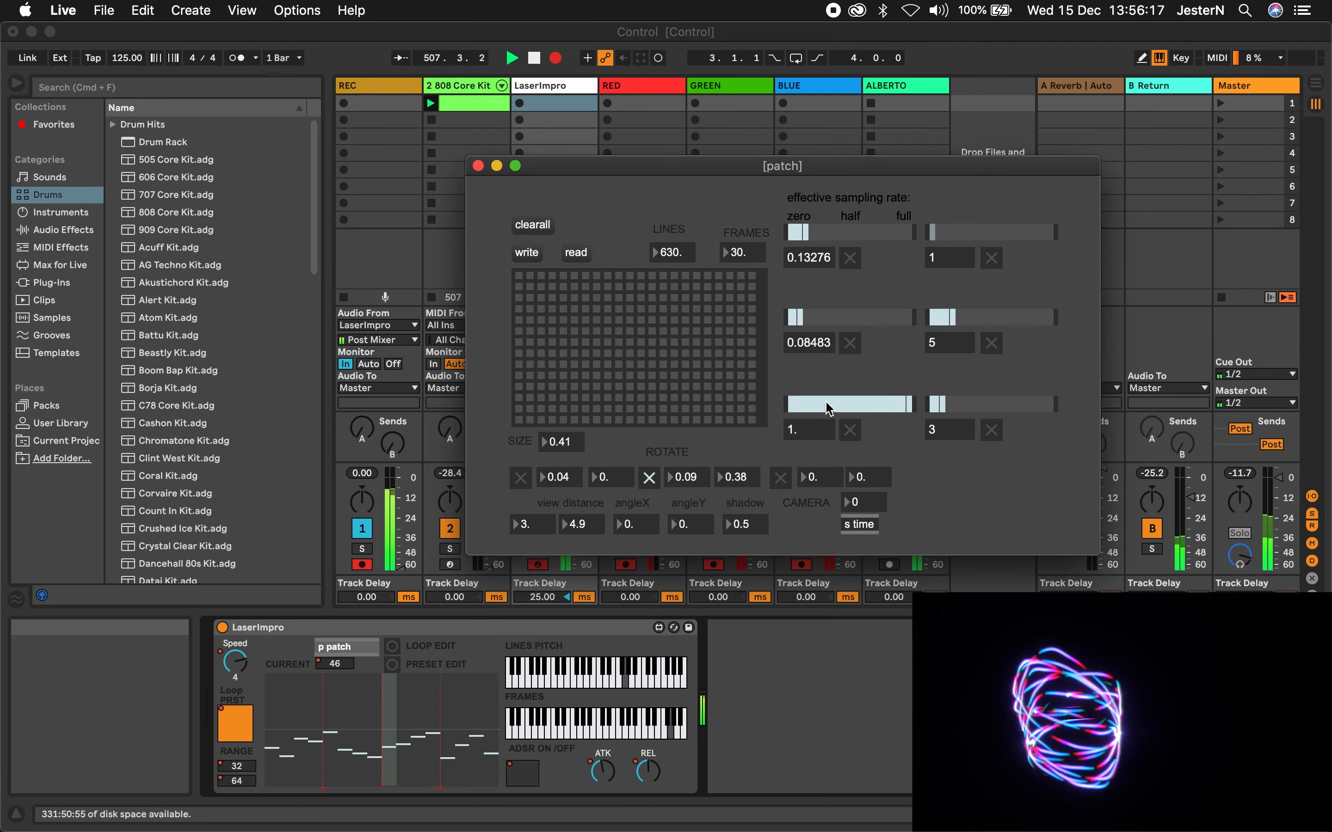
left_click_drag(843, 407, 845, 406)
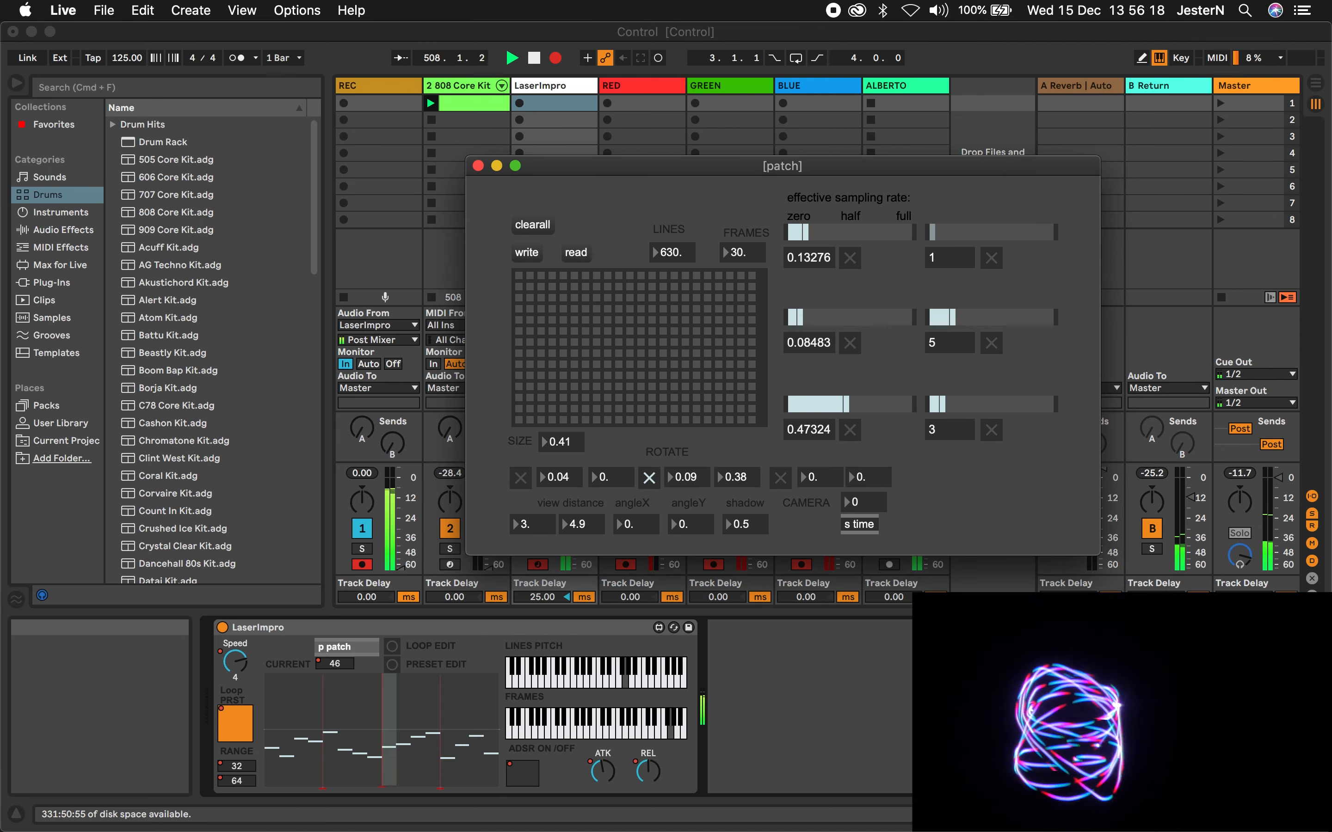
Set the first ROTATE pair to 0.085 and 2.6, reduce the first sampling rate to about 0.04, and store the first preset slot
left_click(573, 478)
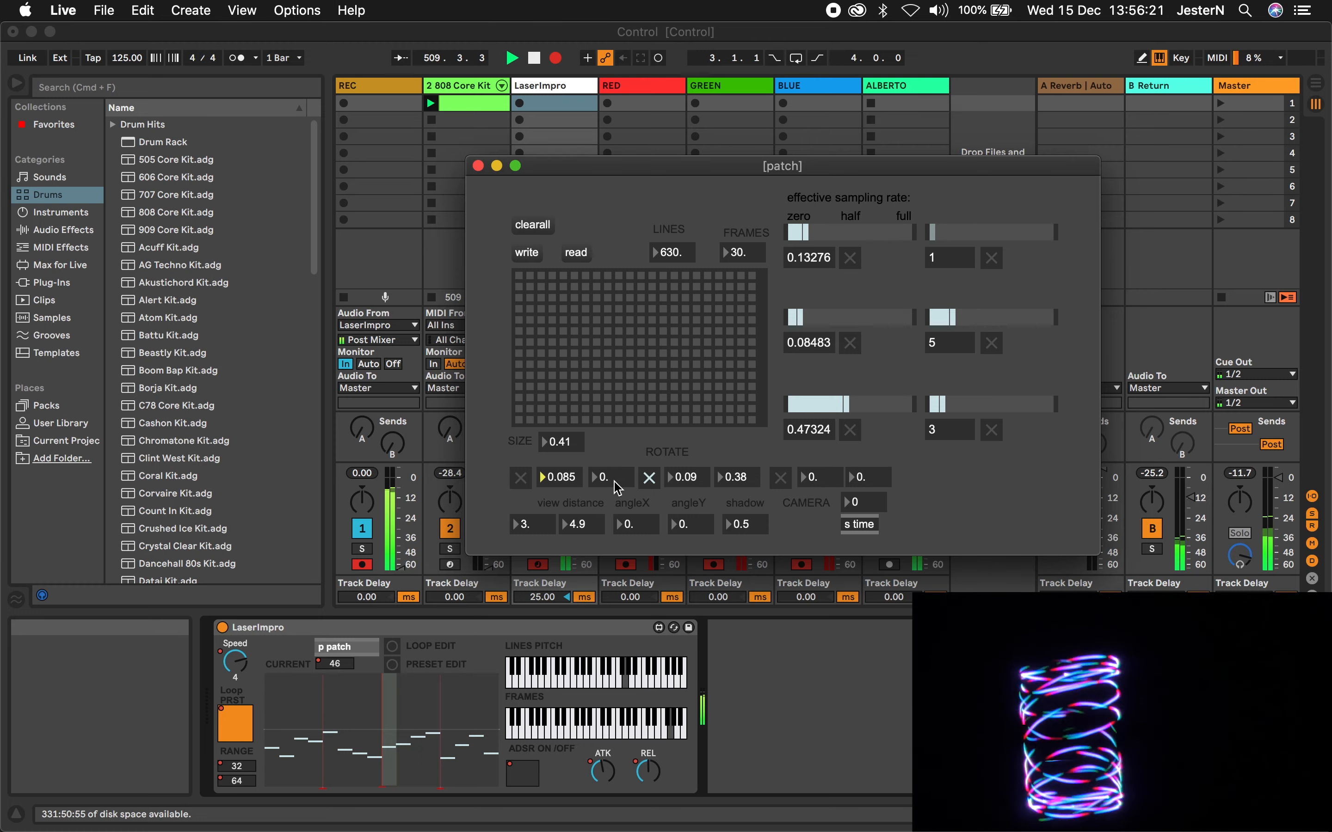
left_click_drag(618, 487, 617, 479)
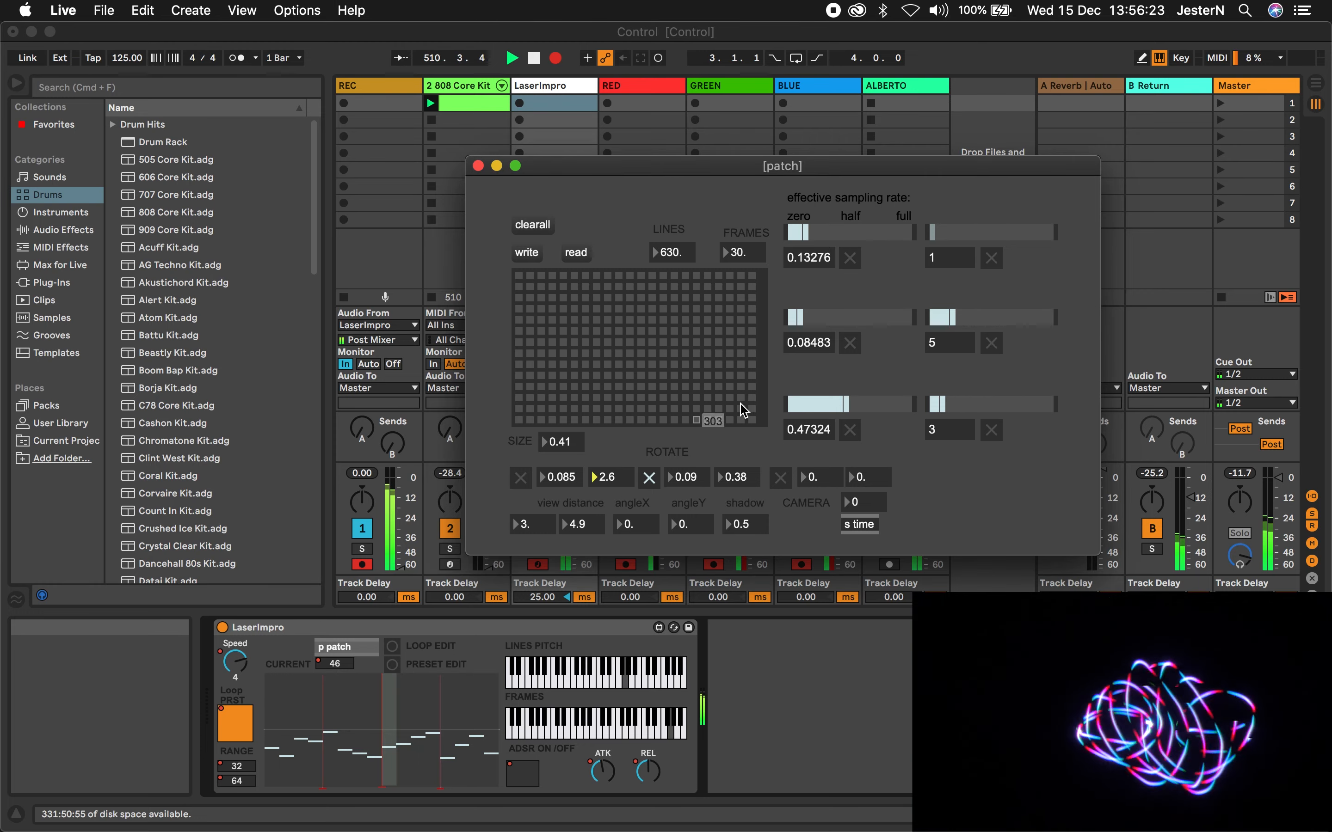
left_click_drag(805, 236, 794, 236)
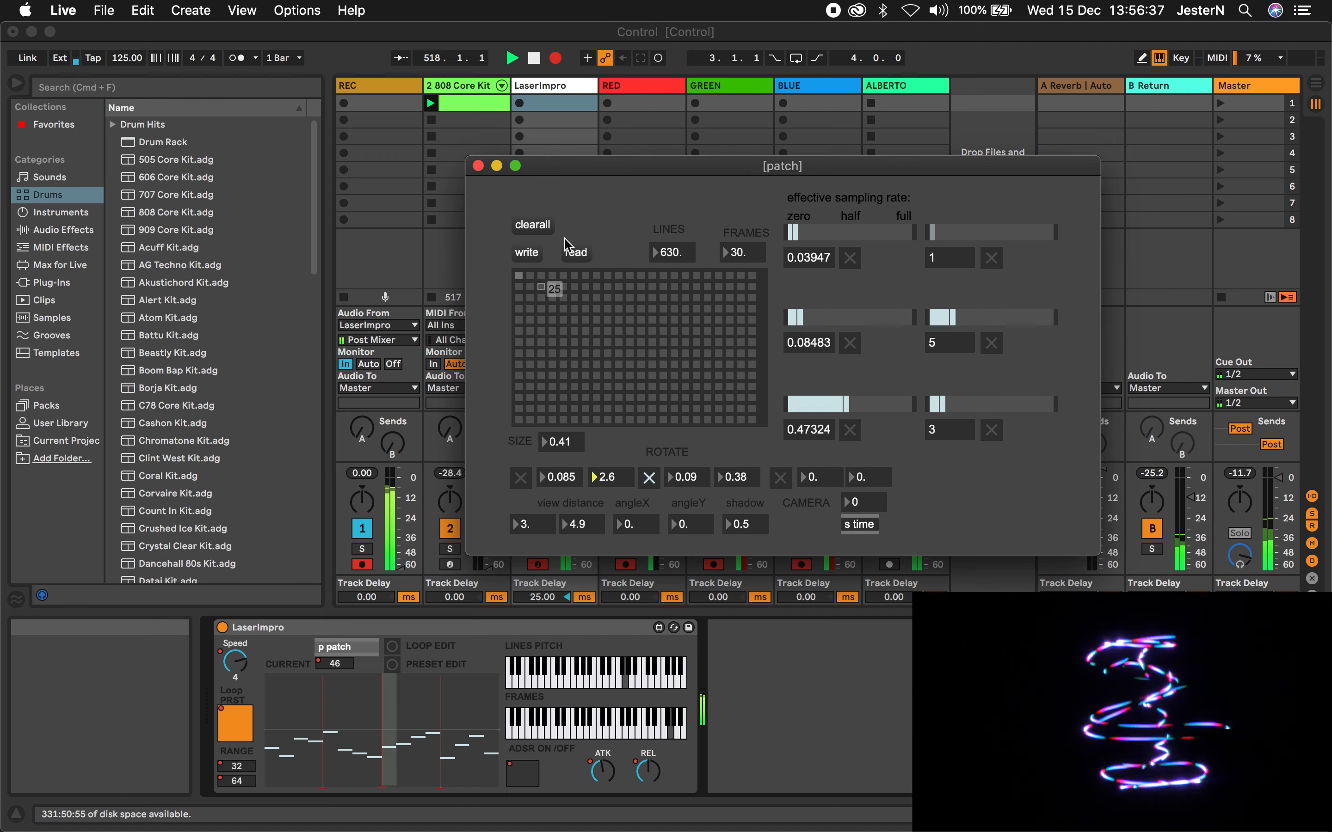
Lower the LaserImpro track's send B with the patch window moved aside, then bring the patch window back and recall the first preset
left_click_drag(583, 172, 804, 279)
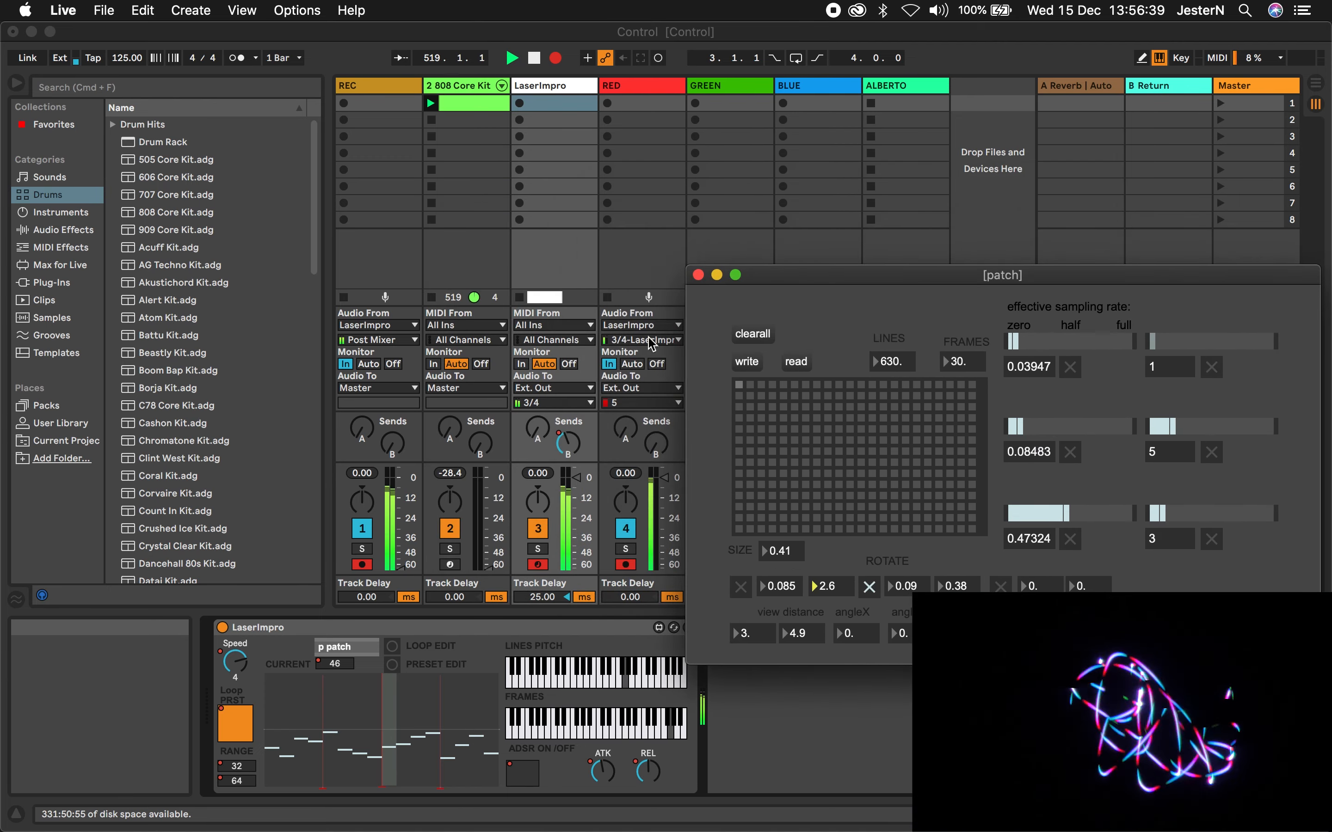
left_click(568, 449)
left_click_drag(568, 449, 569, 475)
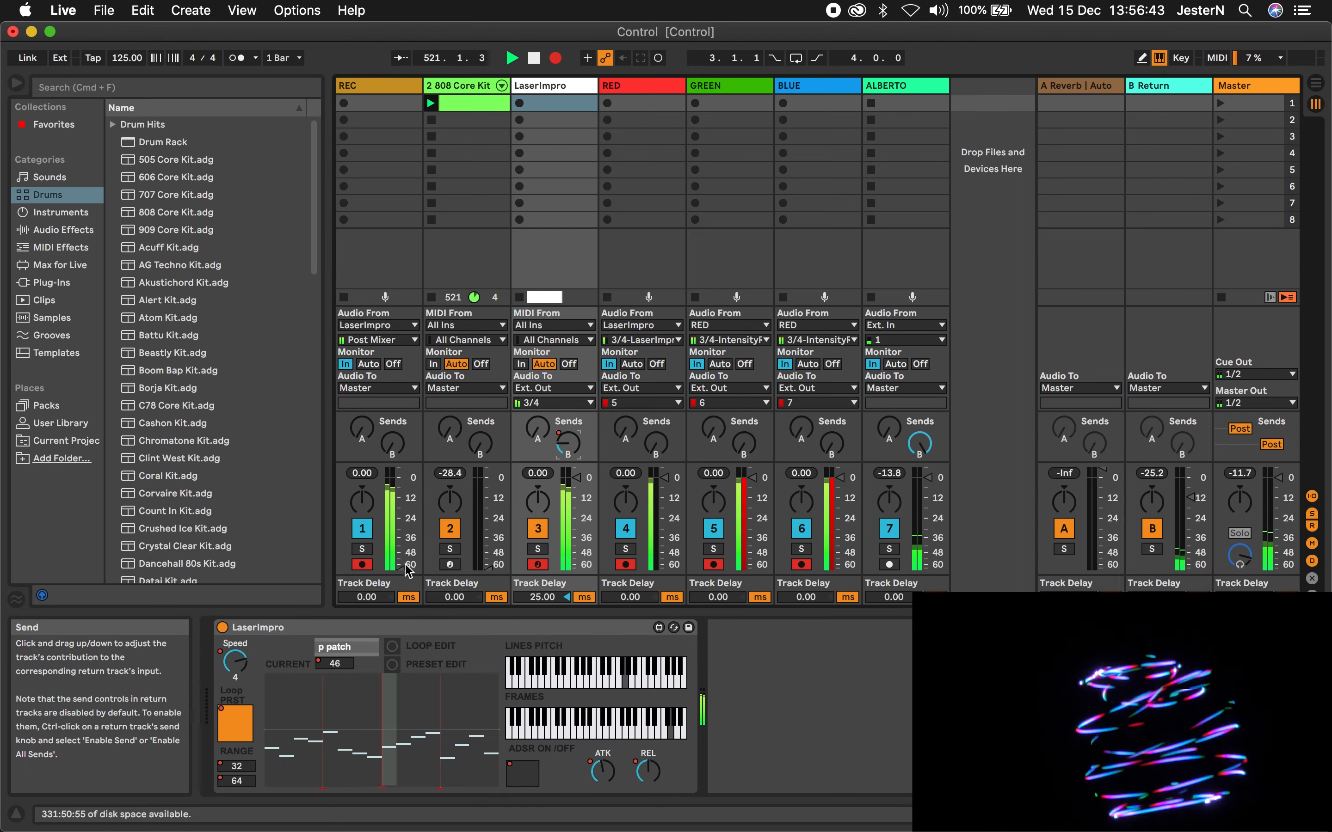
left_click(367, 644)
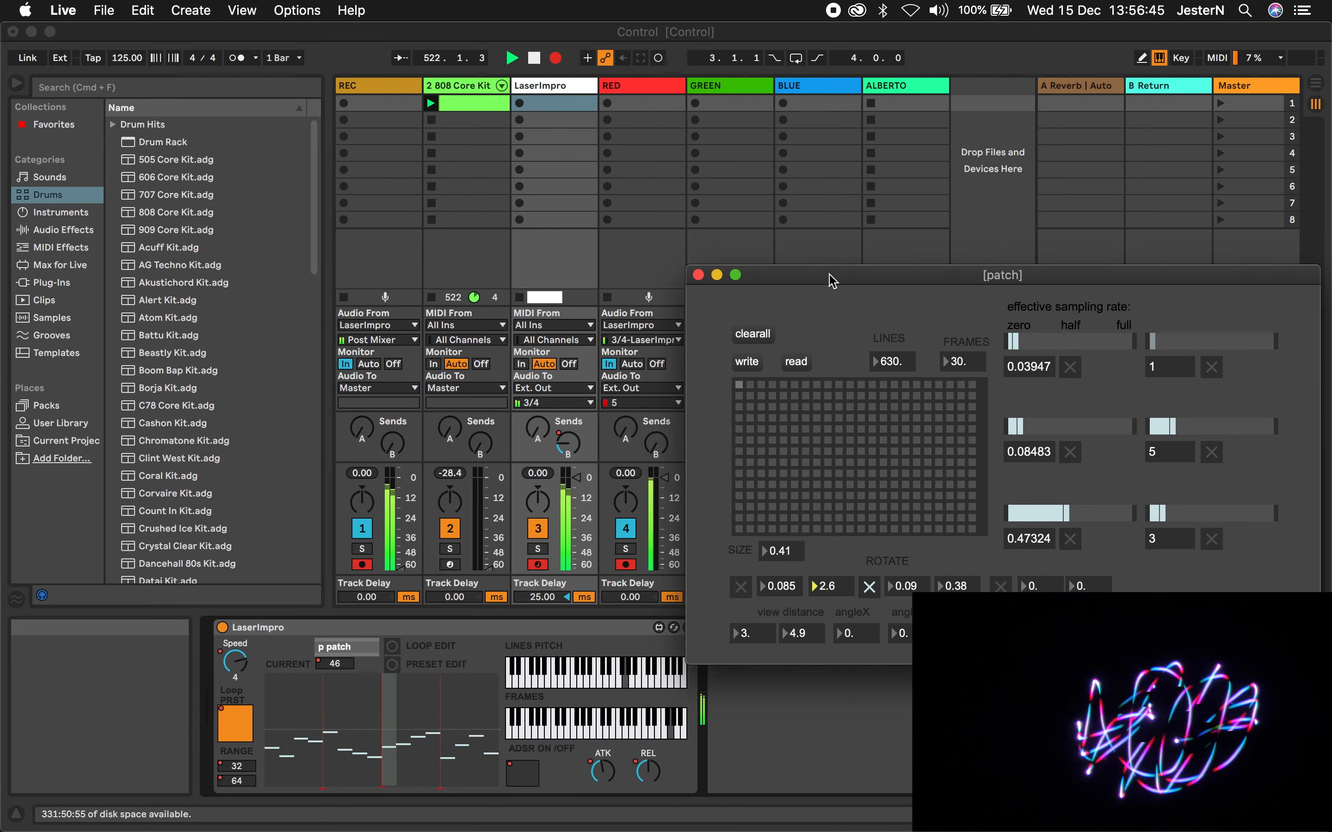
left_click_drag(829, 275, 619, 241)
left_click(538, 352)
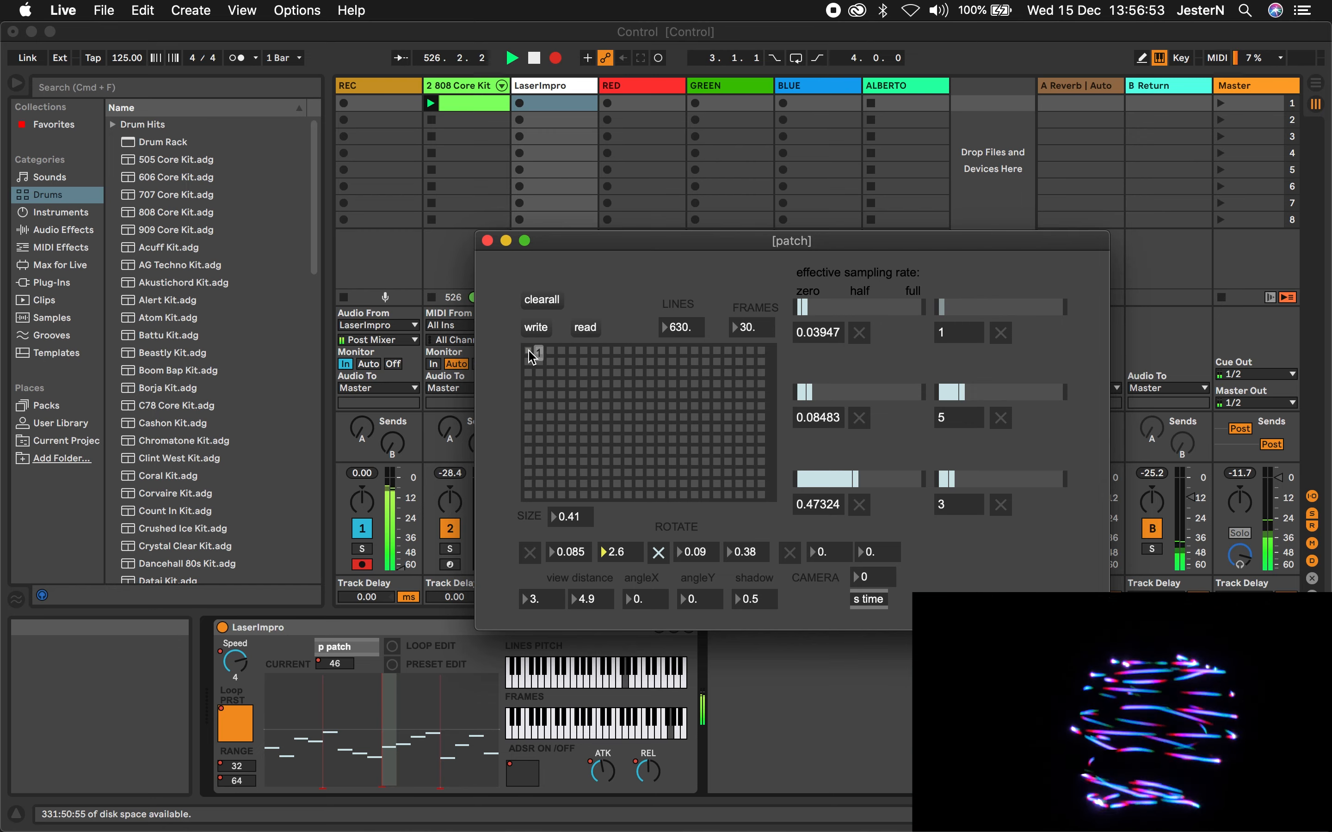
Raise the first effective sampling rate to about 0.68, the second to about 0.99, and the second row's right-hand value to 23
left_click_drag(824, 312, 881, 310)
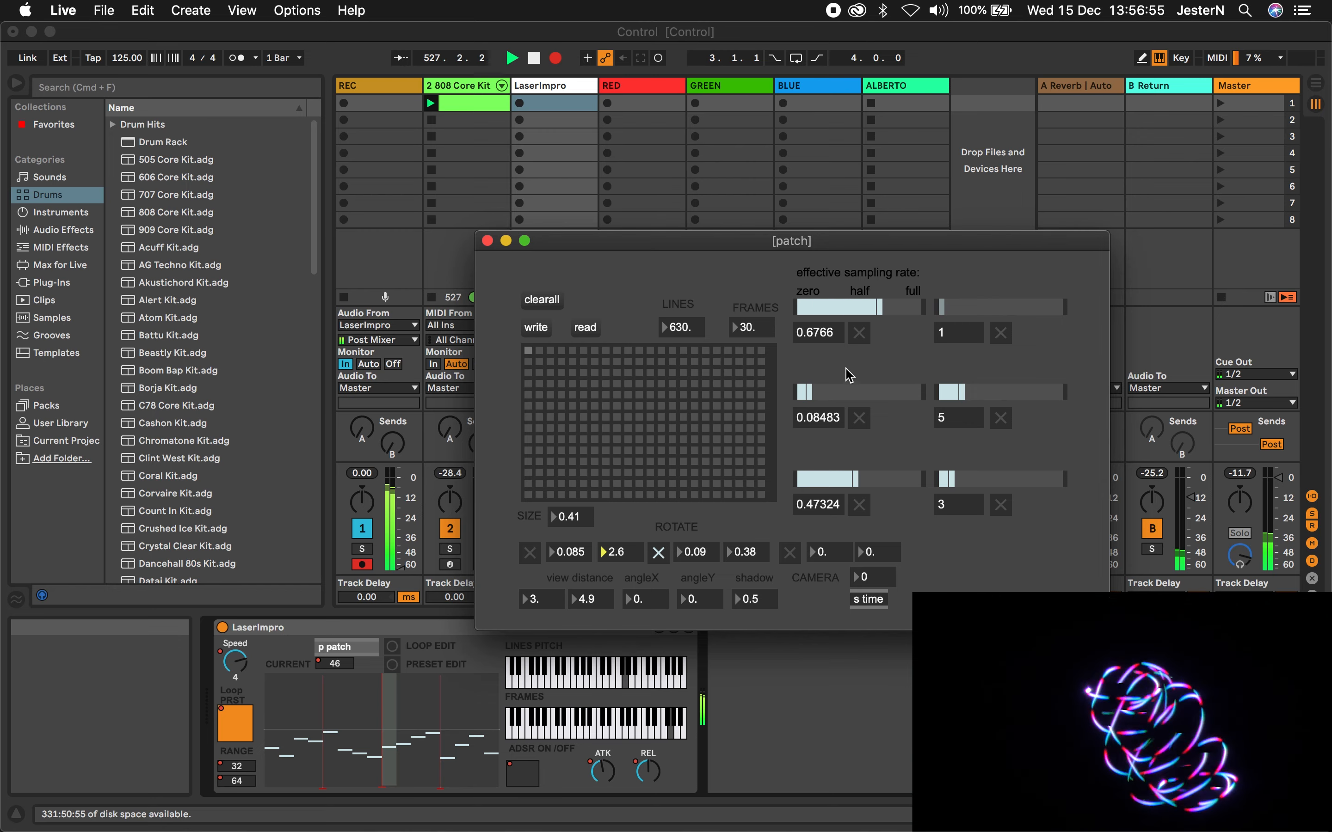
left_click_drag(818, 392, 1063, 392)
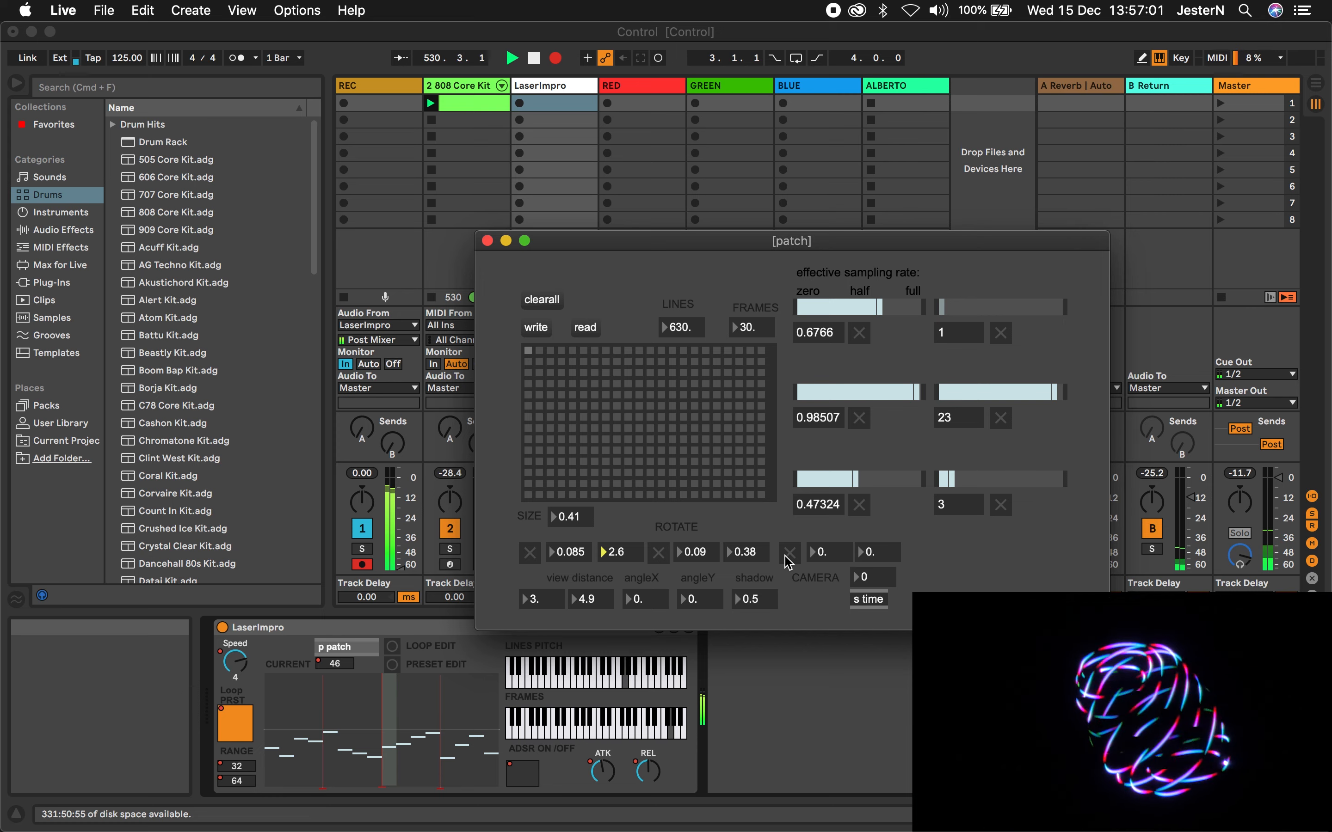
Turn off the second rotation, set its first value to 0, and set both values of the first ROTATE pair to 0
type("0")
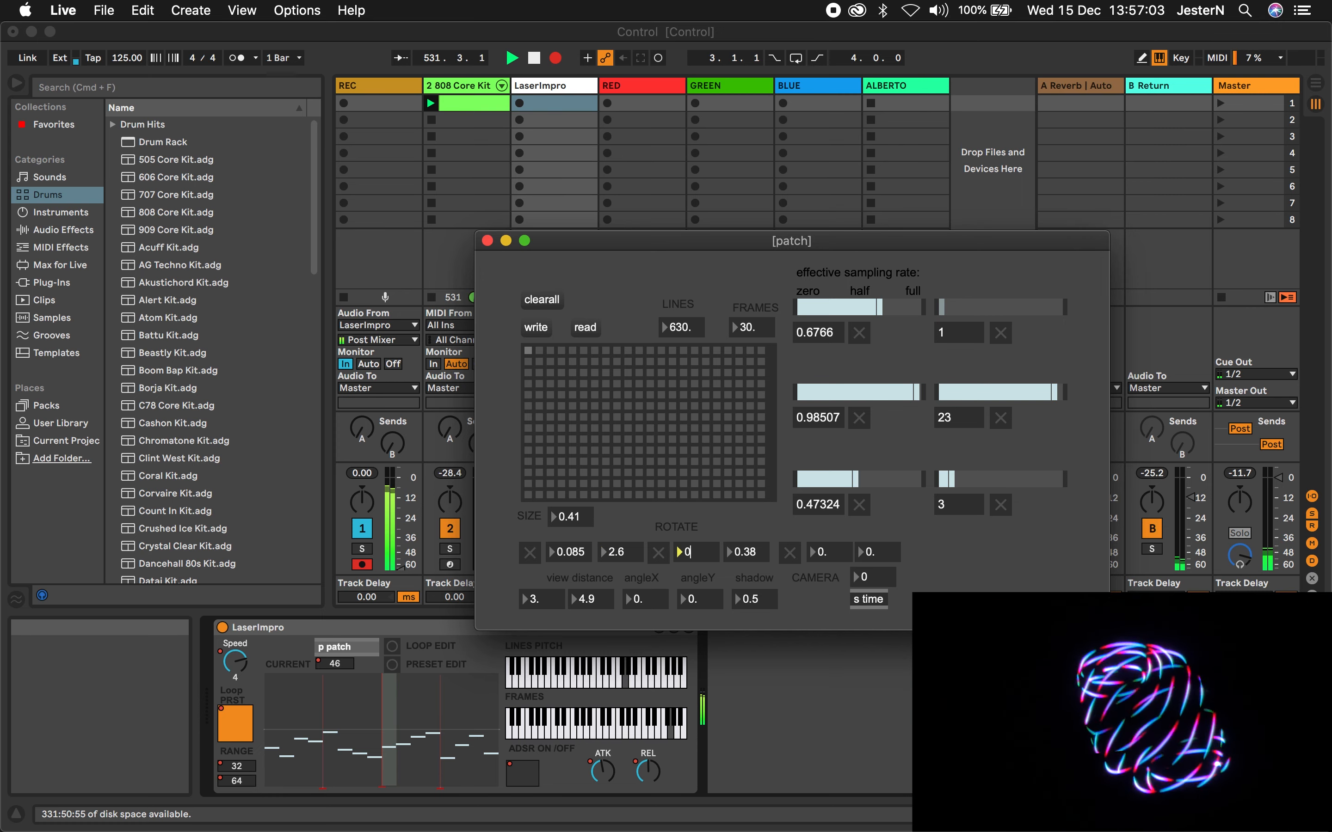
key("Return")
left_click(587, 559)
type("0.")
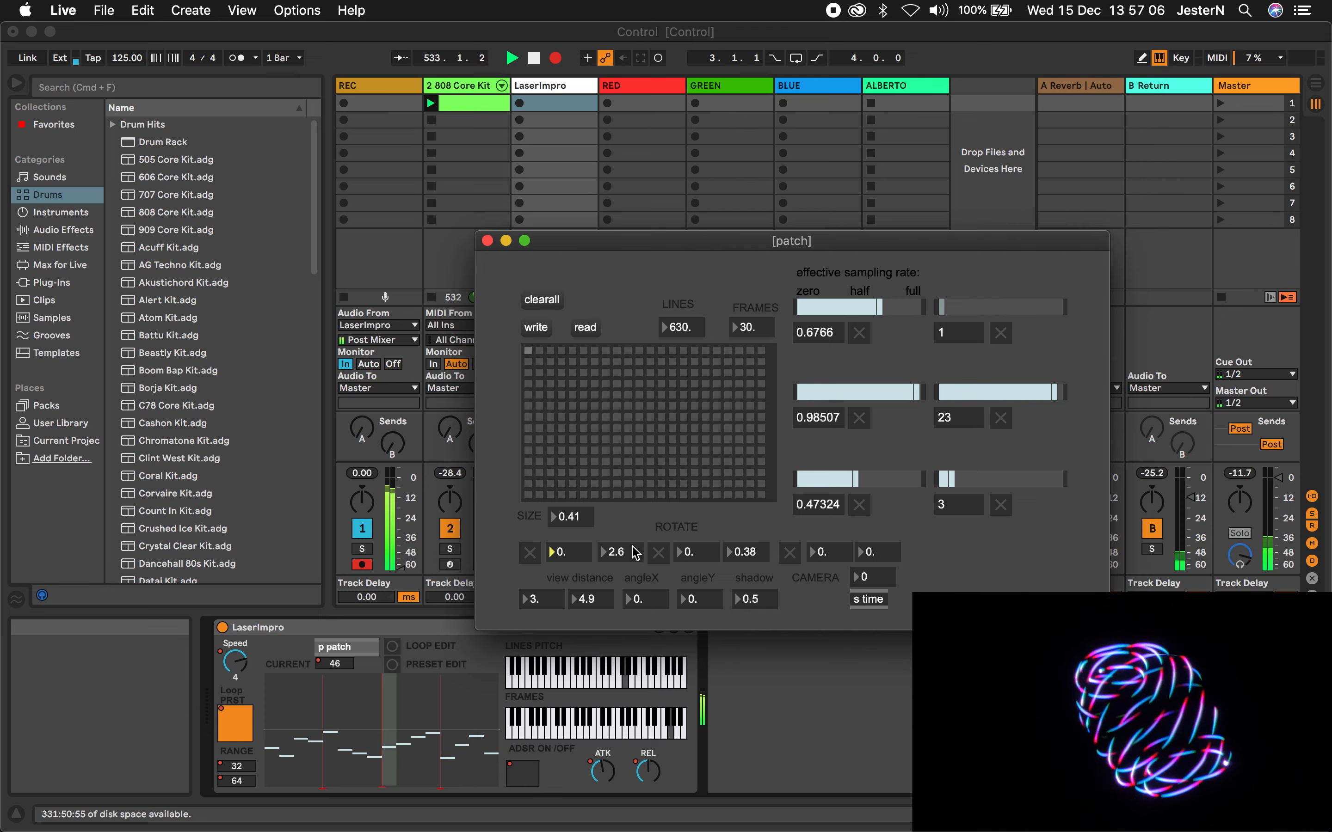
left_click(632, 547)
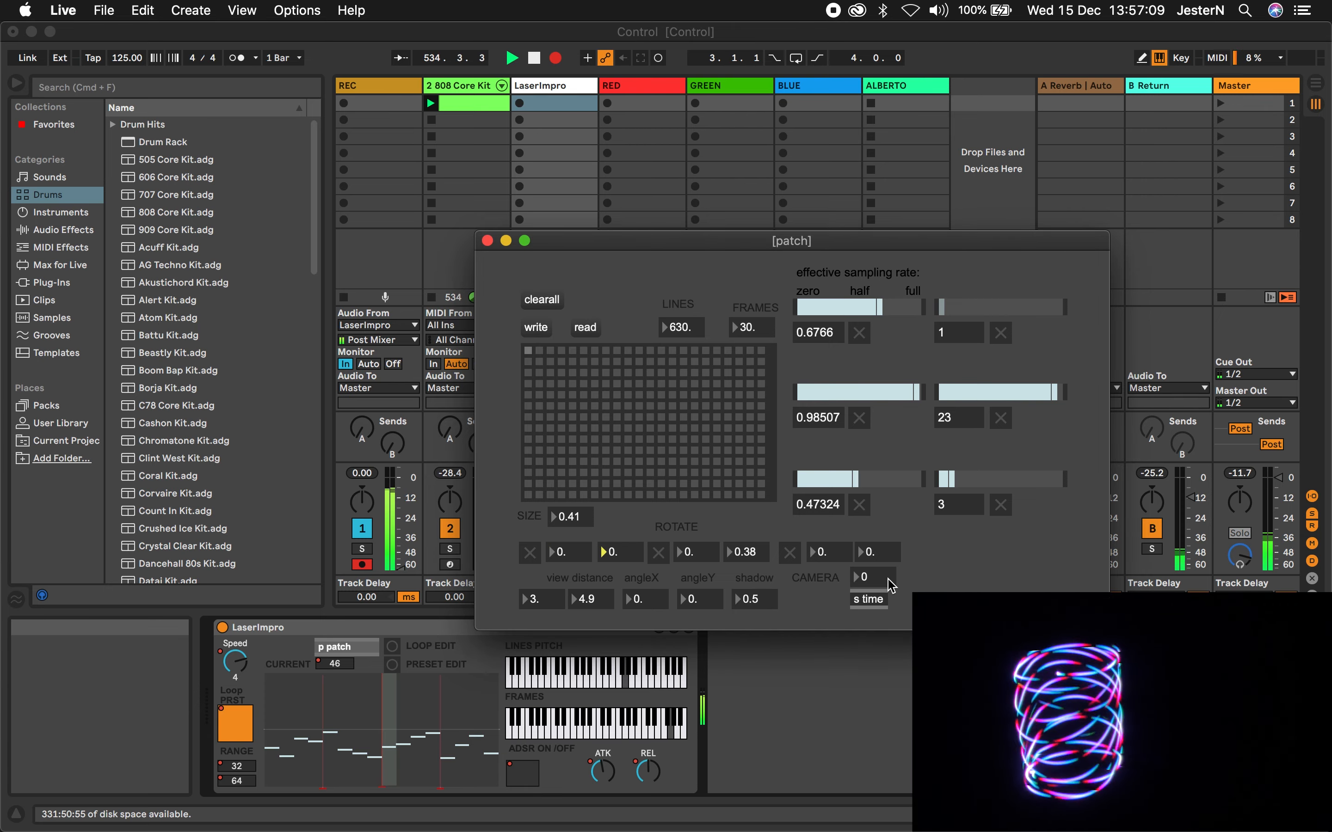
Reduce SIZE to 0.2 and store the settings in the second preset slot
left_click(582, 518)
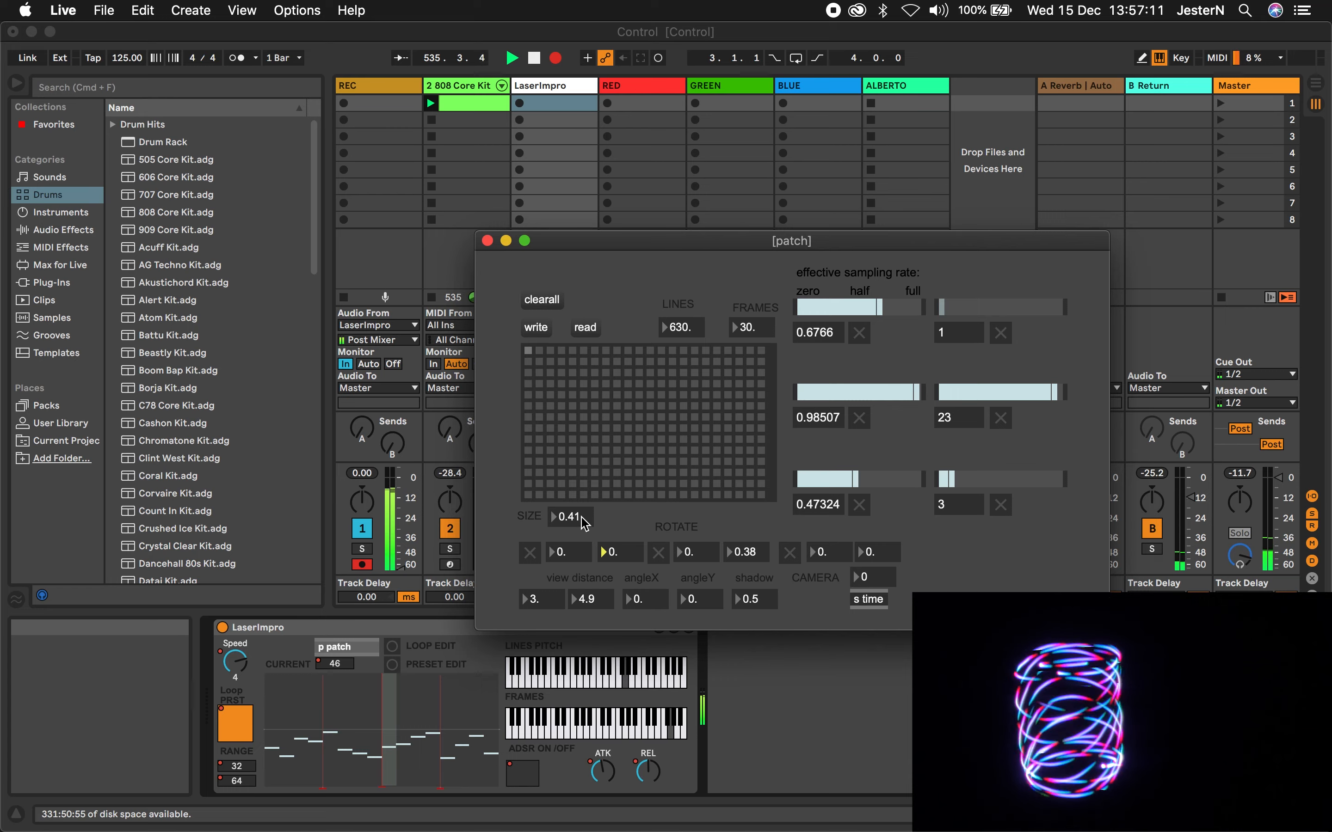
mouse_move(582, 519)
left_mouse_down()
mouse_move(582, 545)
mouse_move(582, 478)
mouse_move(582, 540)
left_mouse_up()
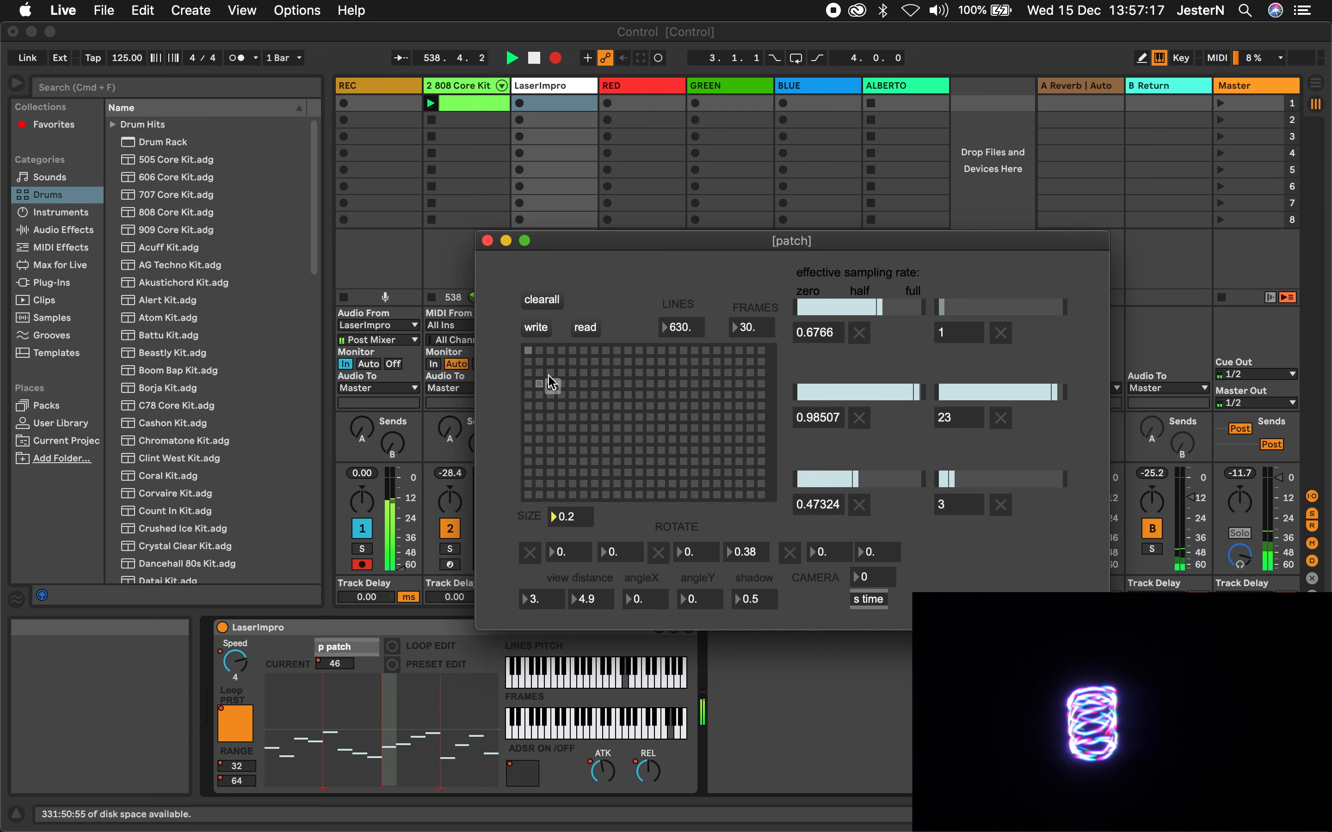
left_click(550, 351)
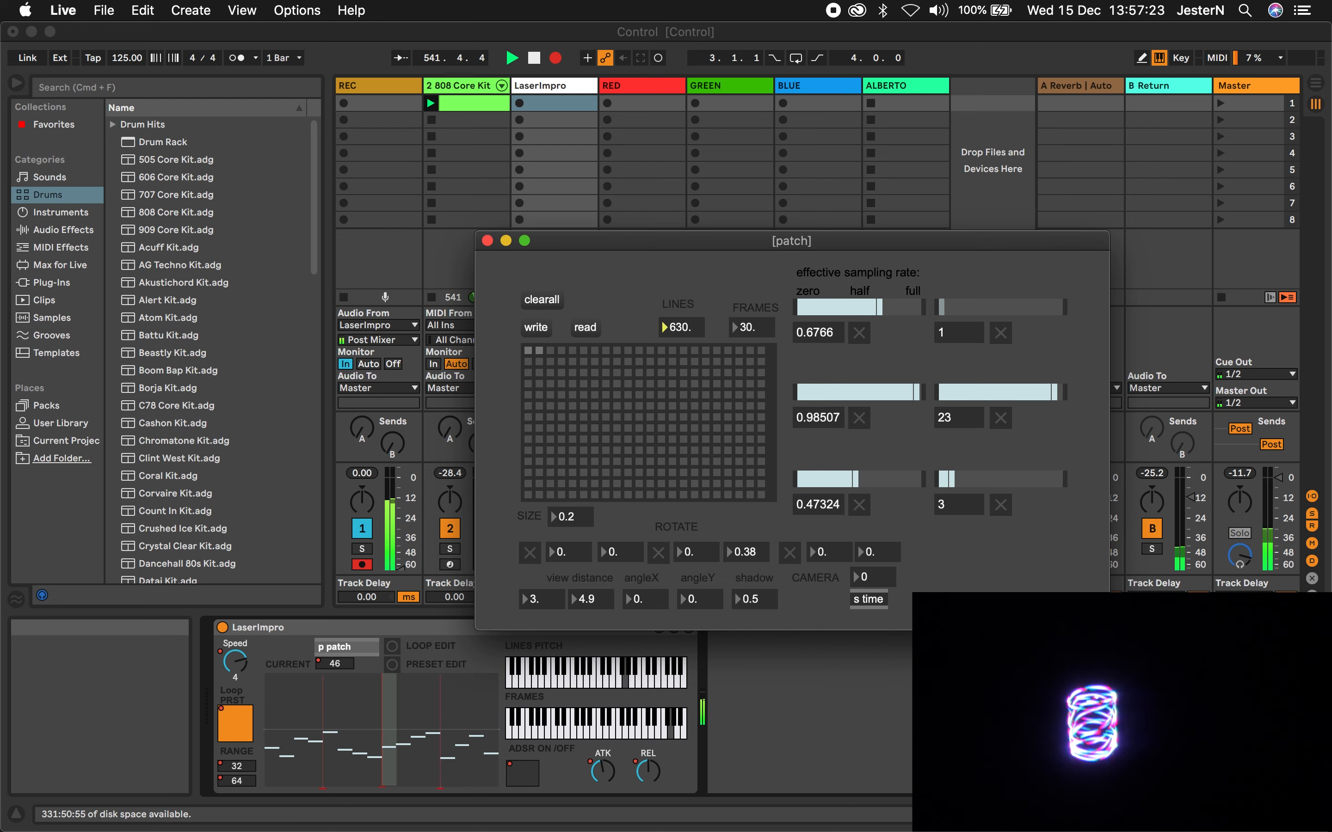
Set LINES to 20 and store the settings in the third preset slot
left_click(683, 327)
type("20.")
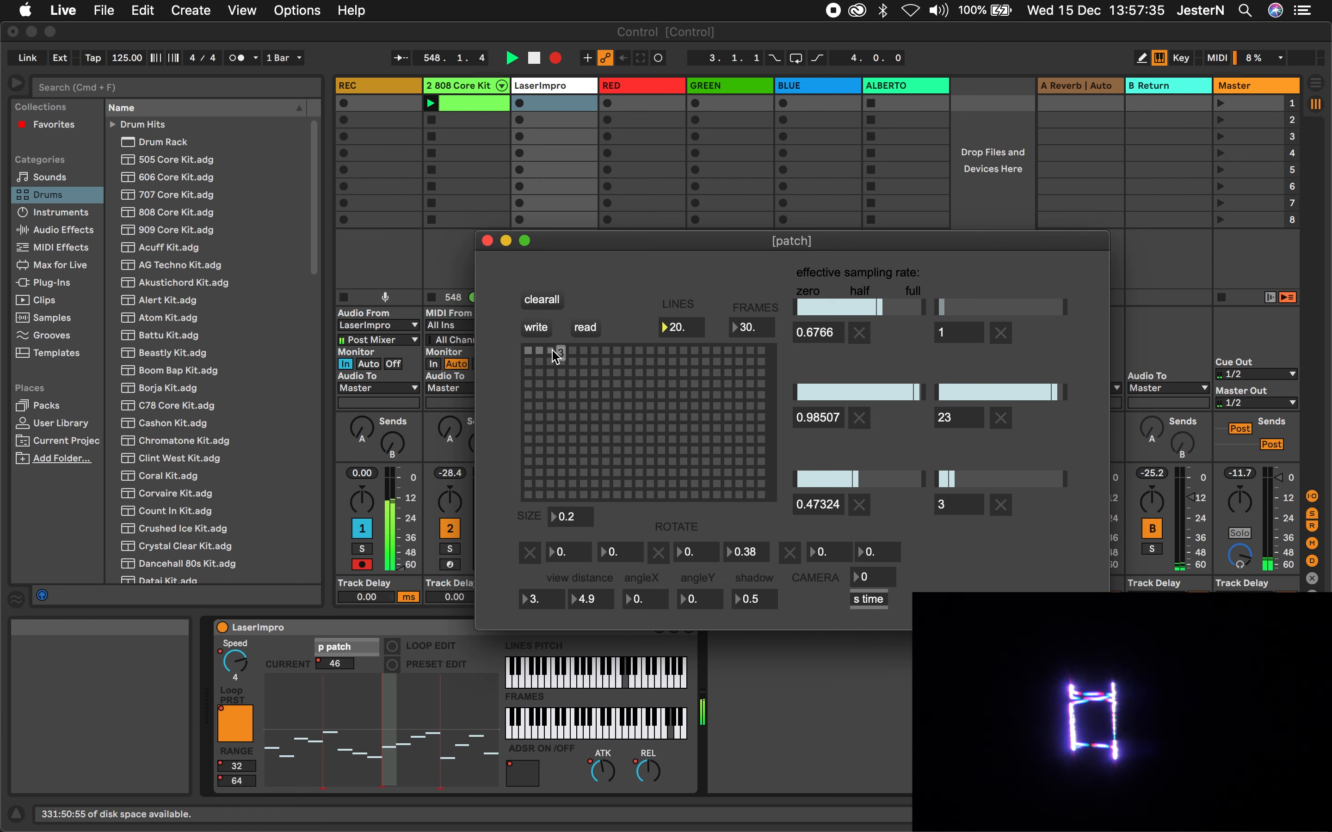
Compare the stored presets by recalling the first, third and second slots, ending on the third
left_click(528, 352)
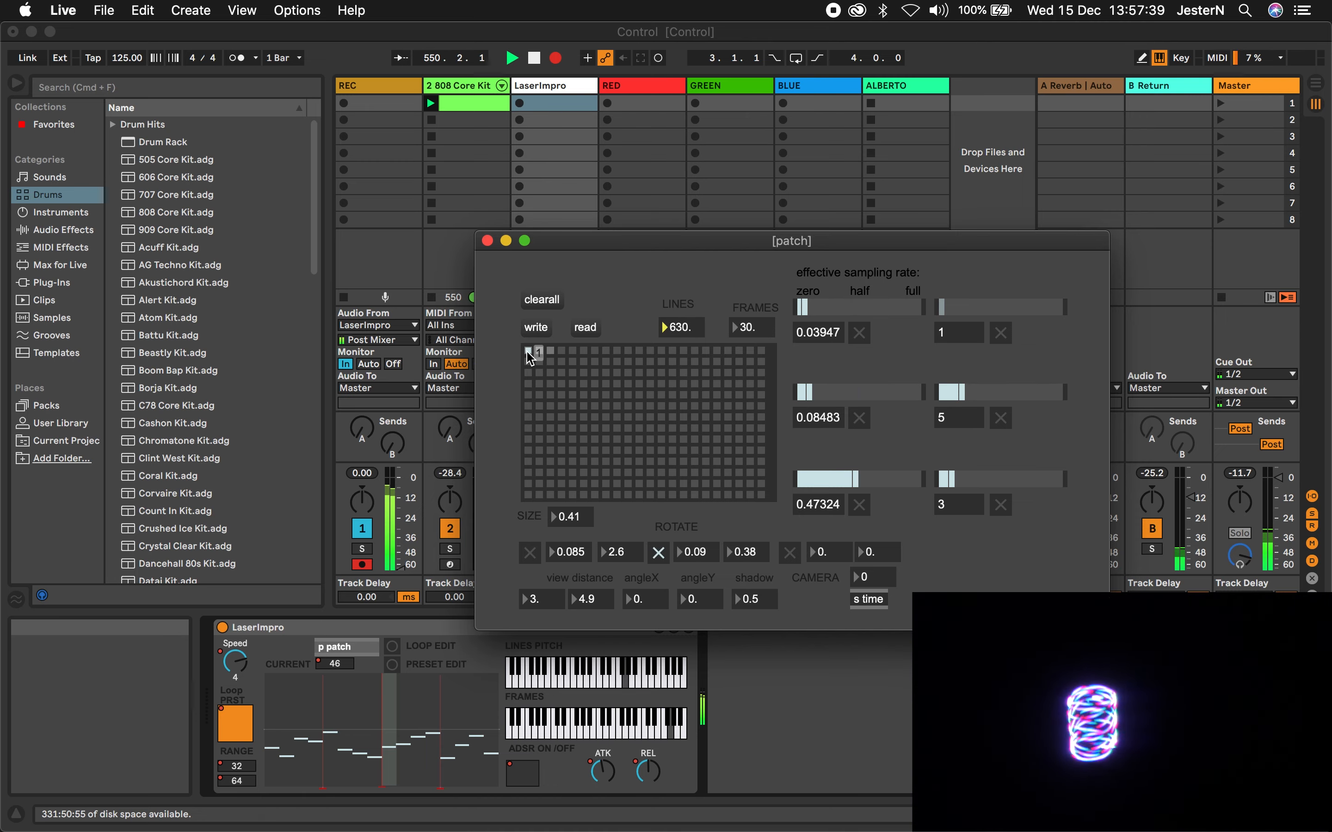
left_click(553, 352)
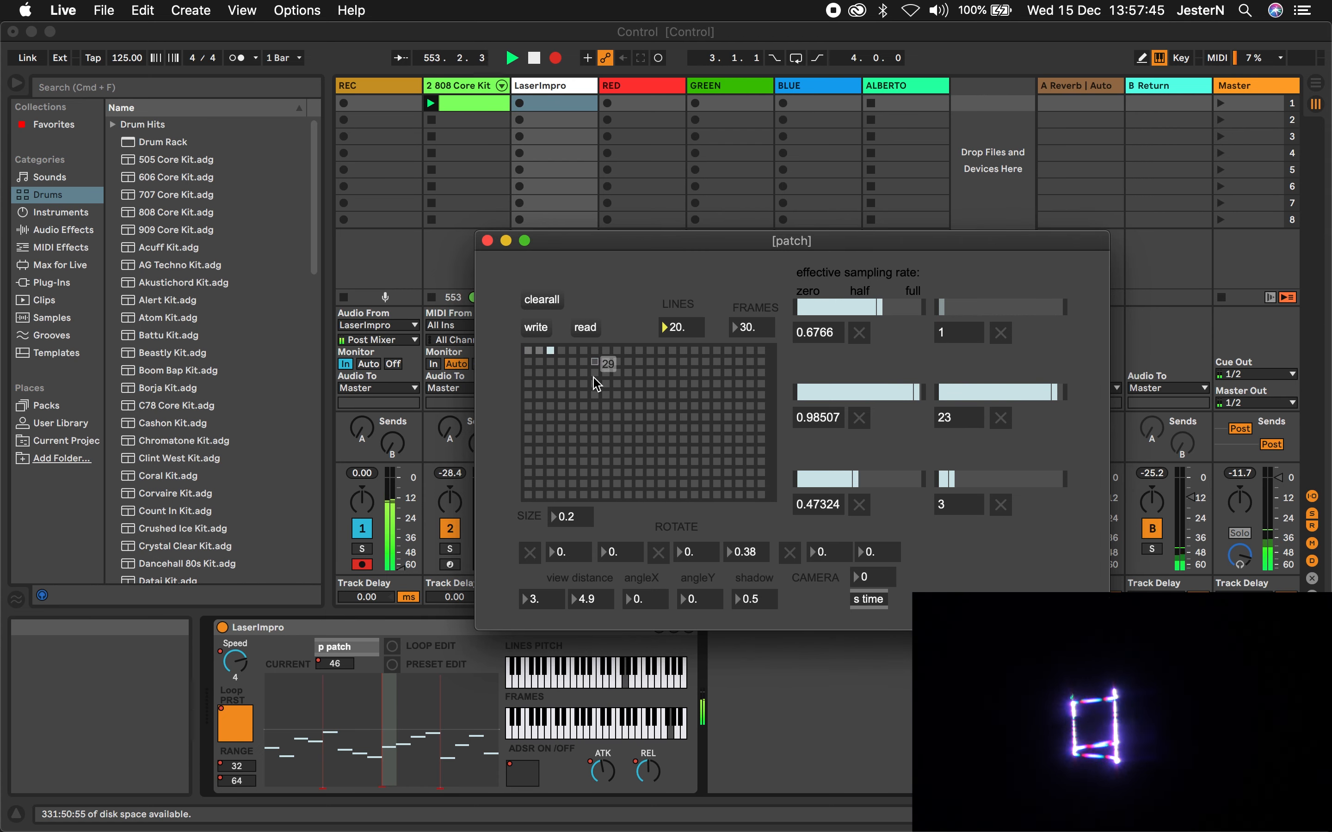
left_click(530, 352)
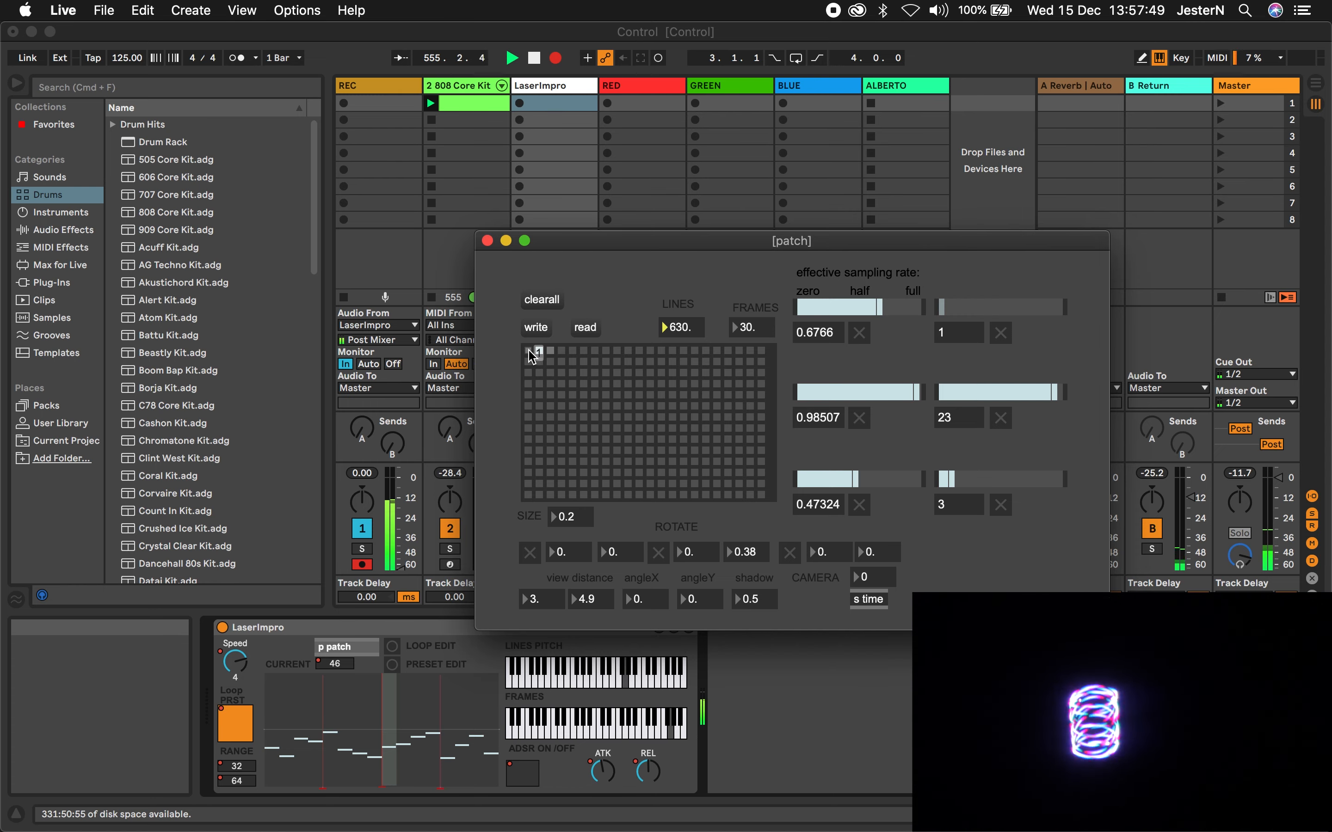
left_click(556, 353)
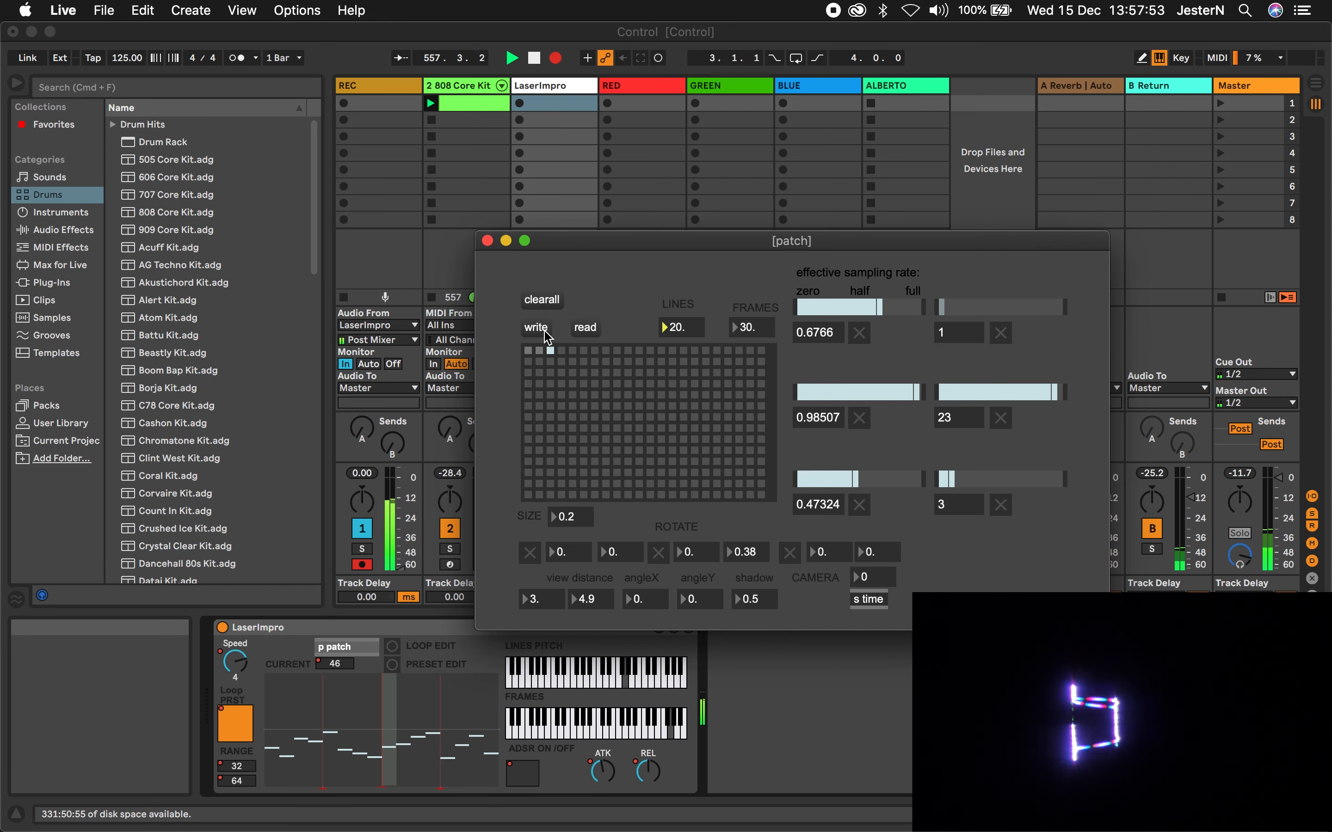
Write the stored presets to a Max preset file named myPreset2.maxpresets on the Desktop
left_click(547, 333)
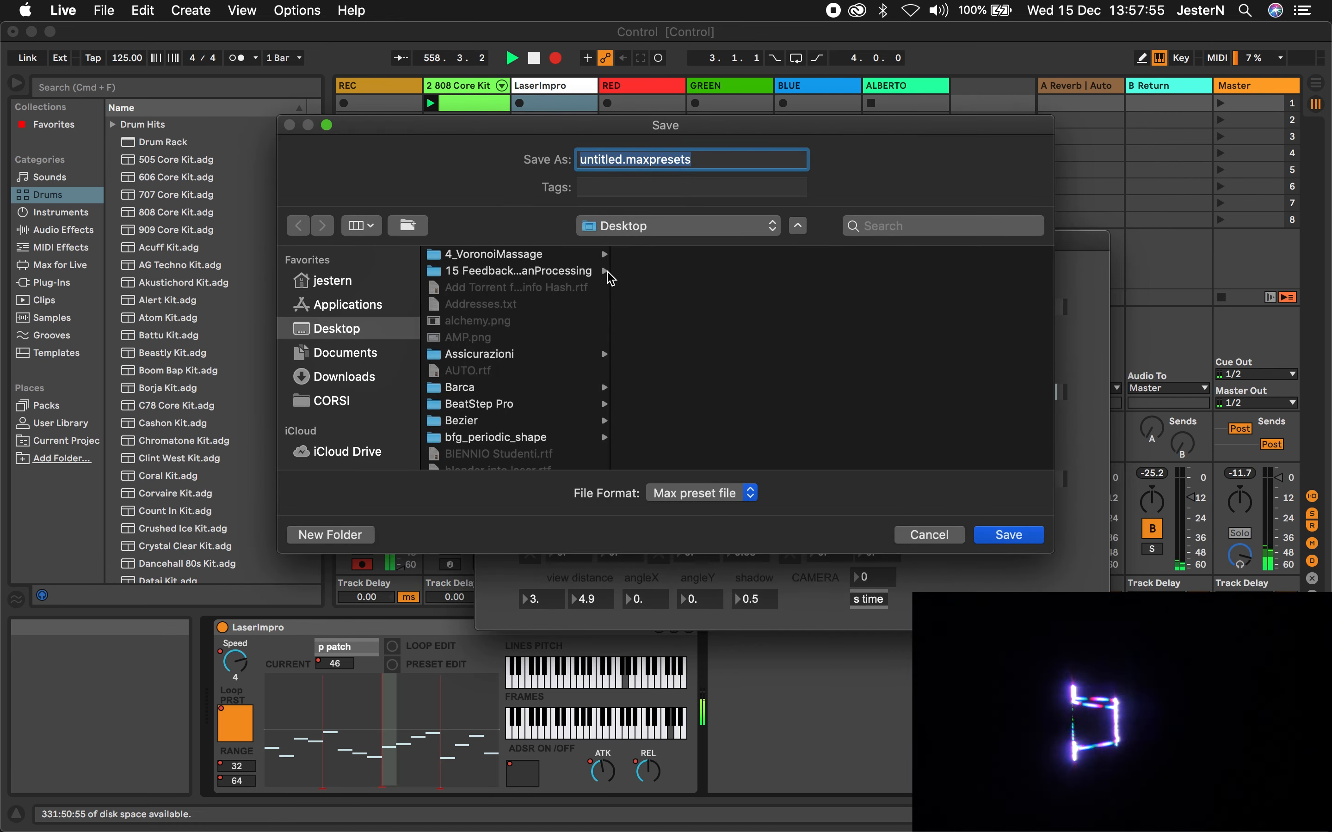
left_click(669, 159)
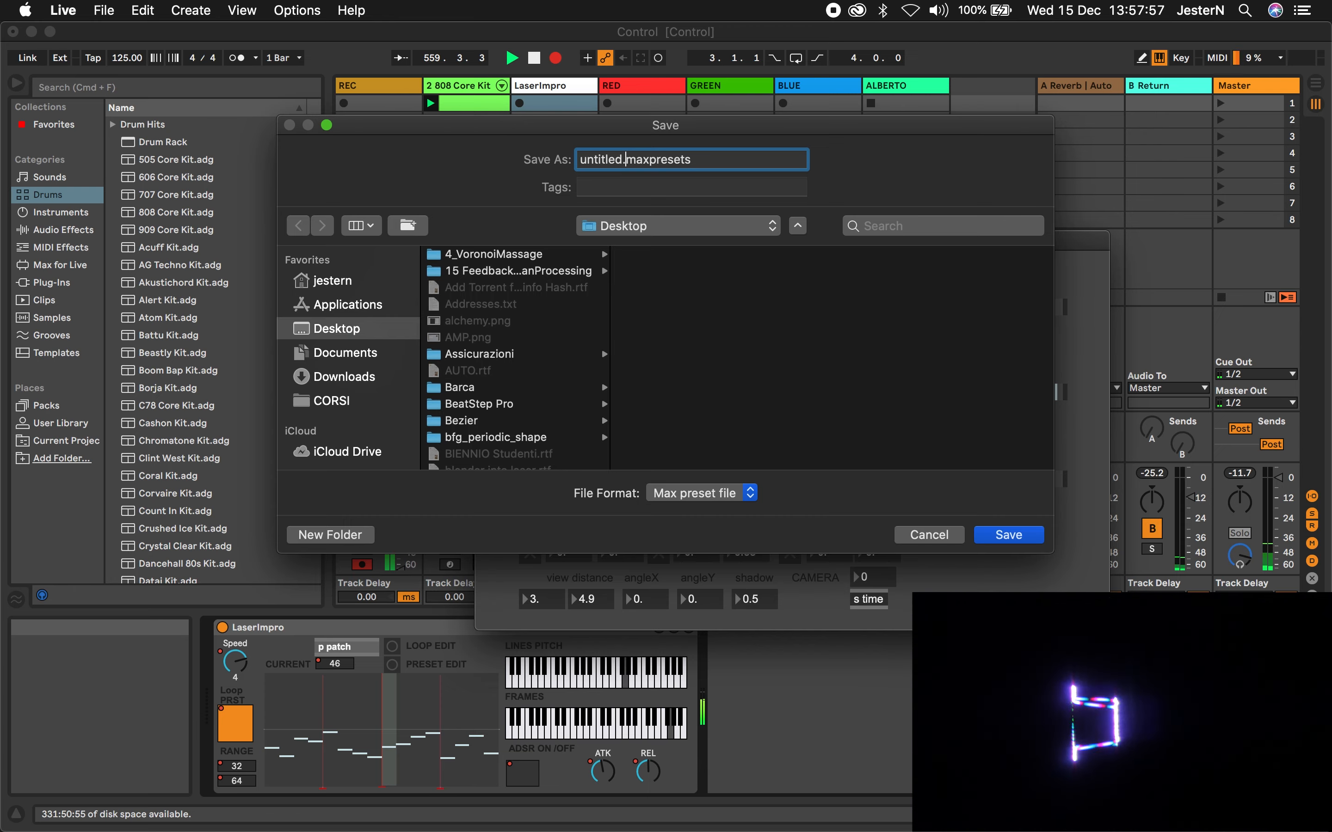
key("BackSpace")
key("BackSpace")
key("BackSpace")
key("BackSpace")
key("BackSpace")
key("BackSpace")
key("BackSpace")
key("BackSpace")
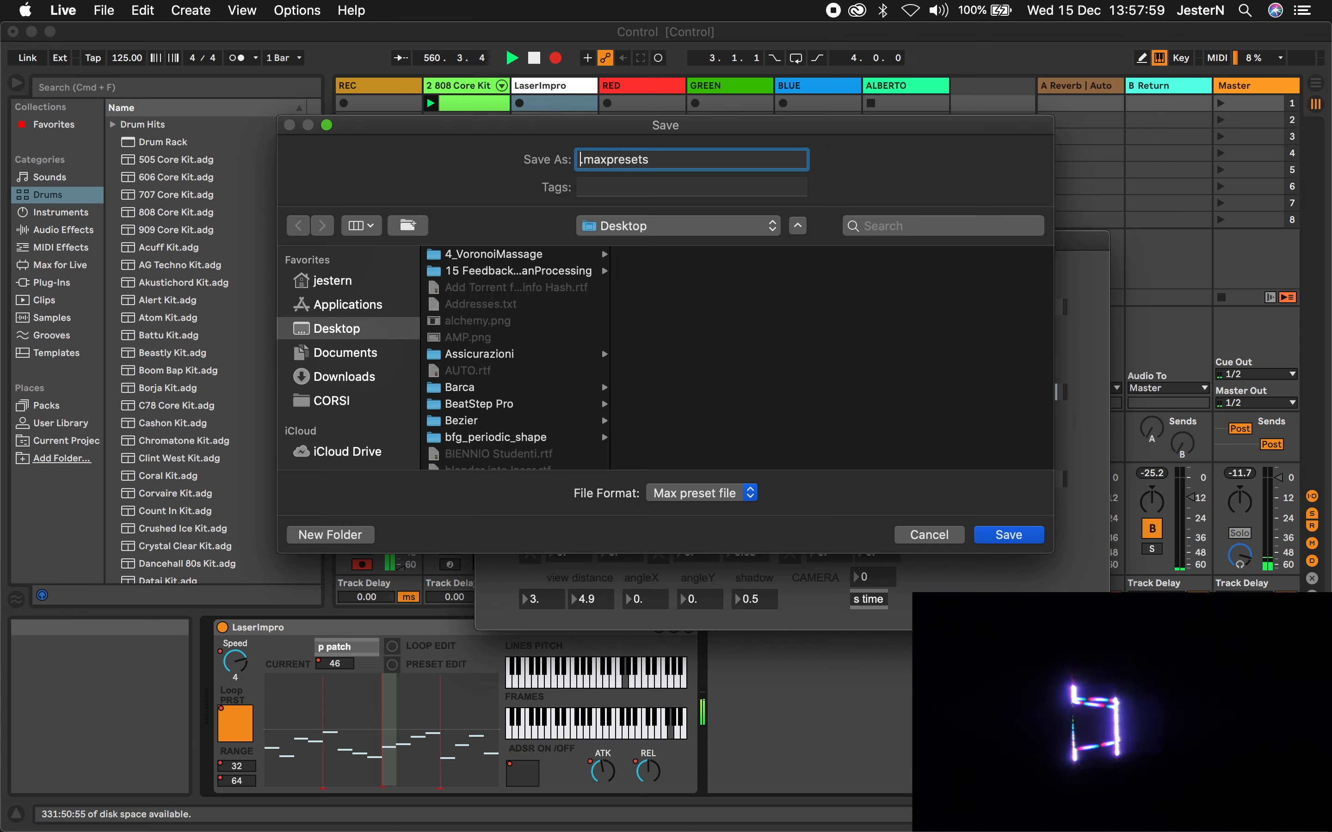
type("myPreset2")
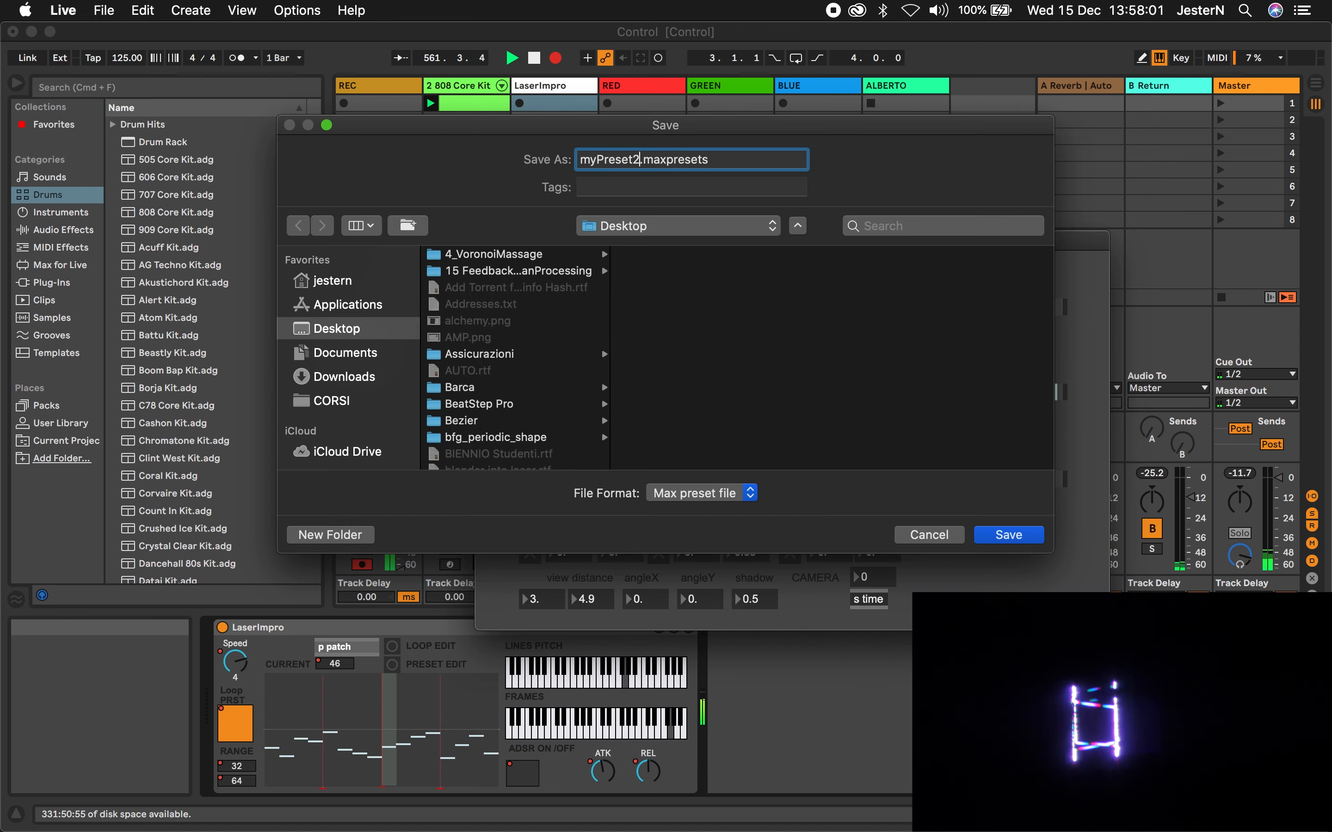
key("Return")
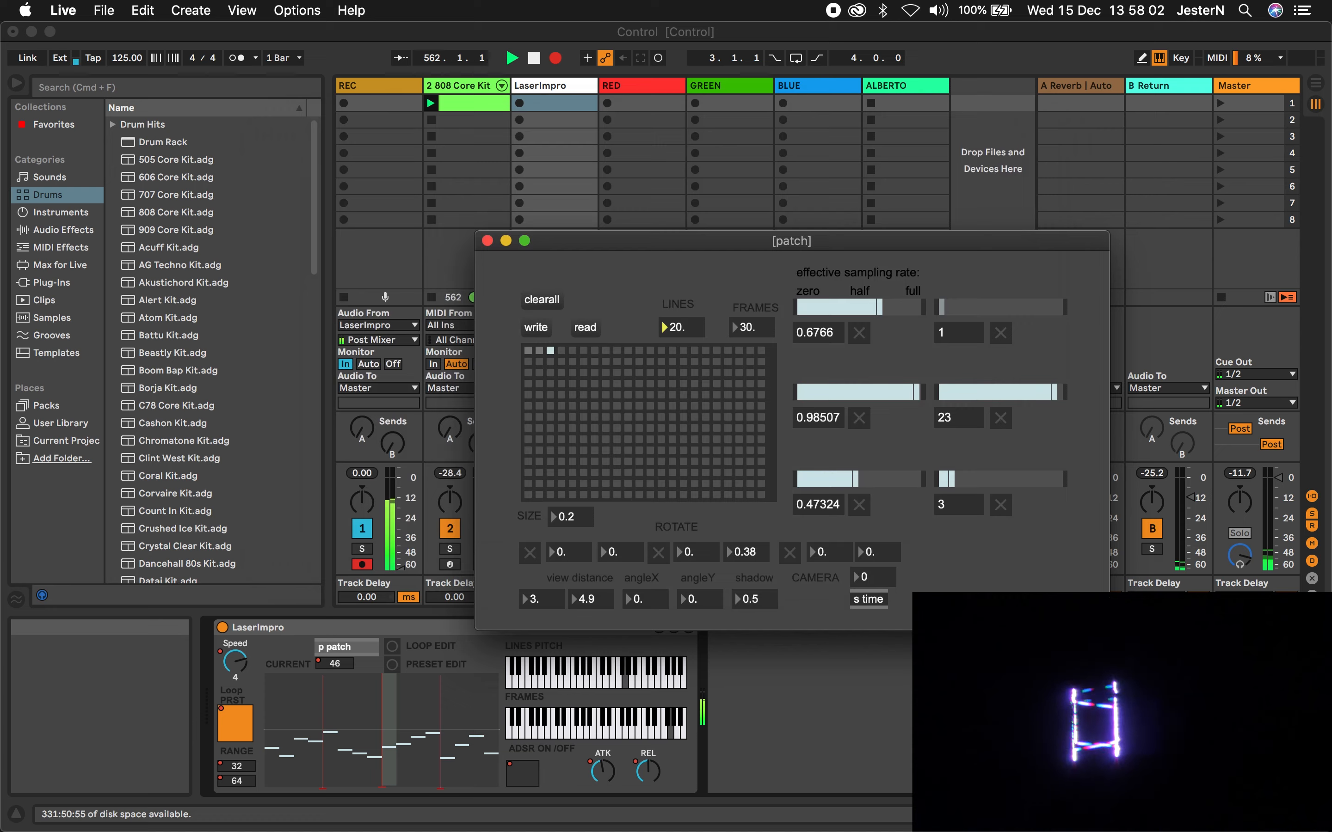
Browse the Desktop in the preset reading dialog to locate the saved .maxpresets file, then cancel without loading it
left_click(591, 331)
scroll(528, 358, "down", 10)
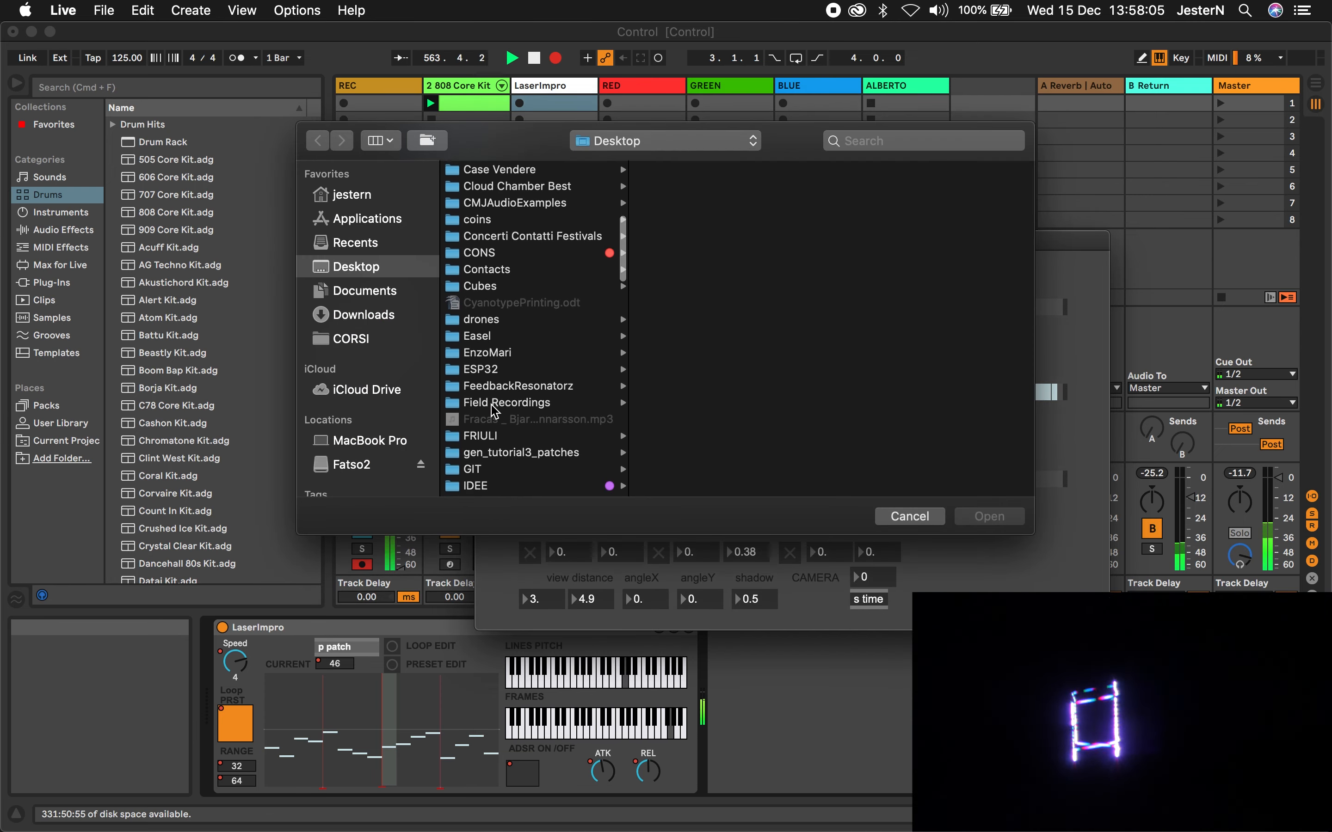
scroll(495, 411, "down", 5)
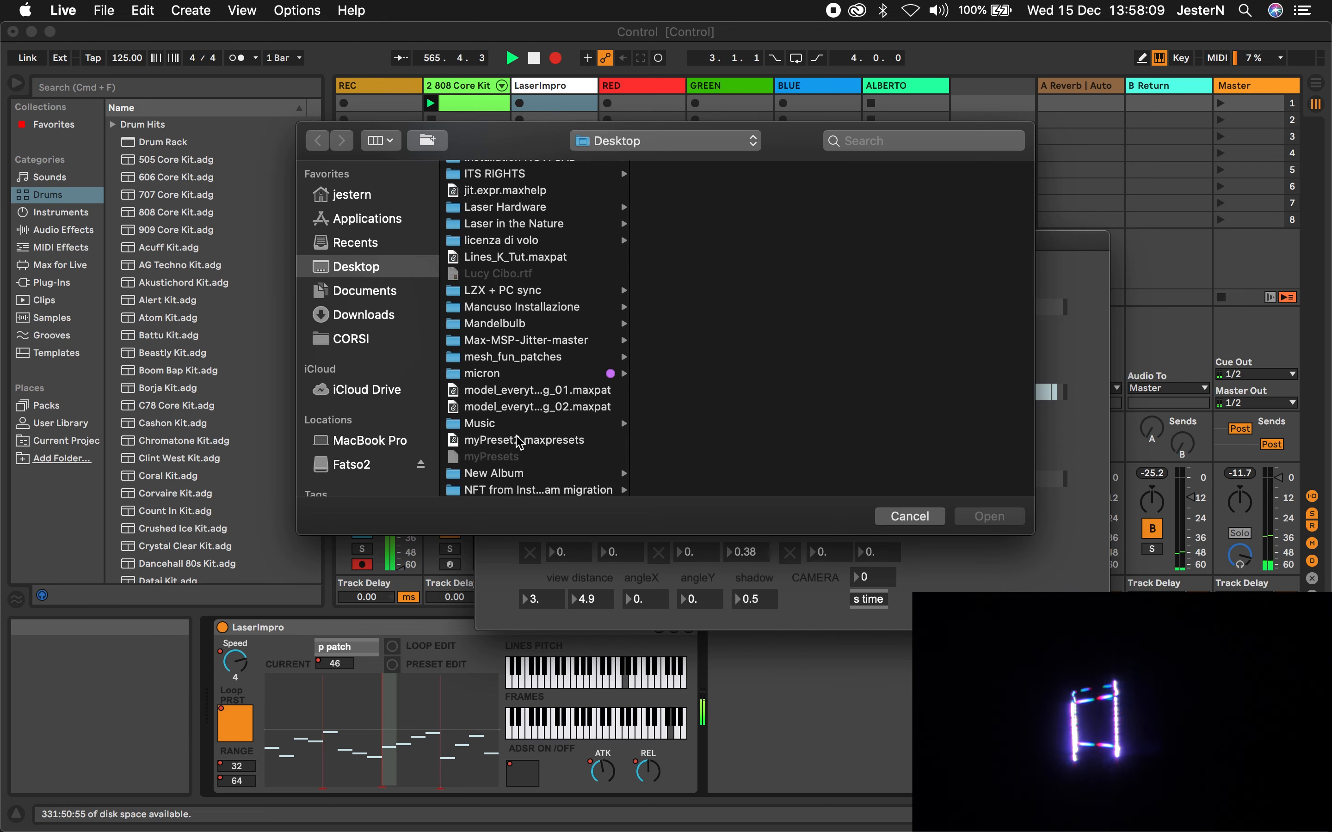
left_click(910, 517)
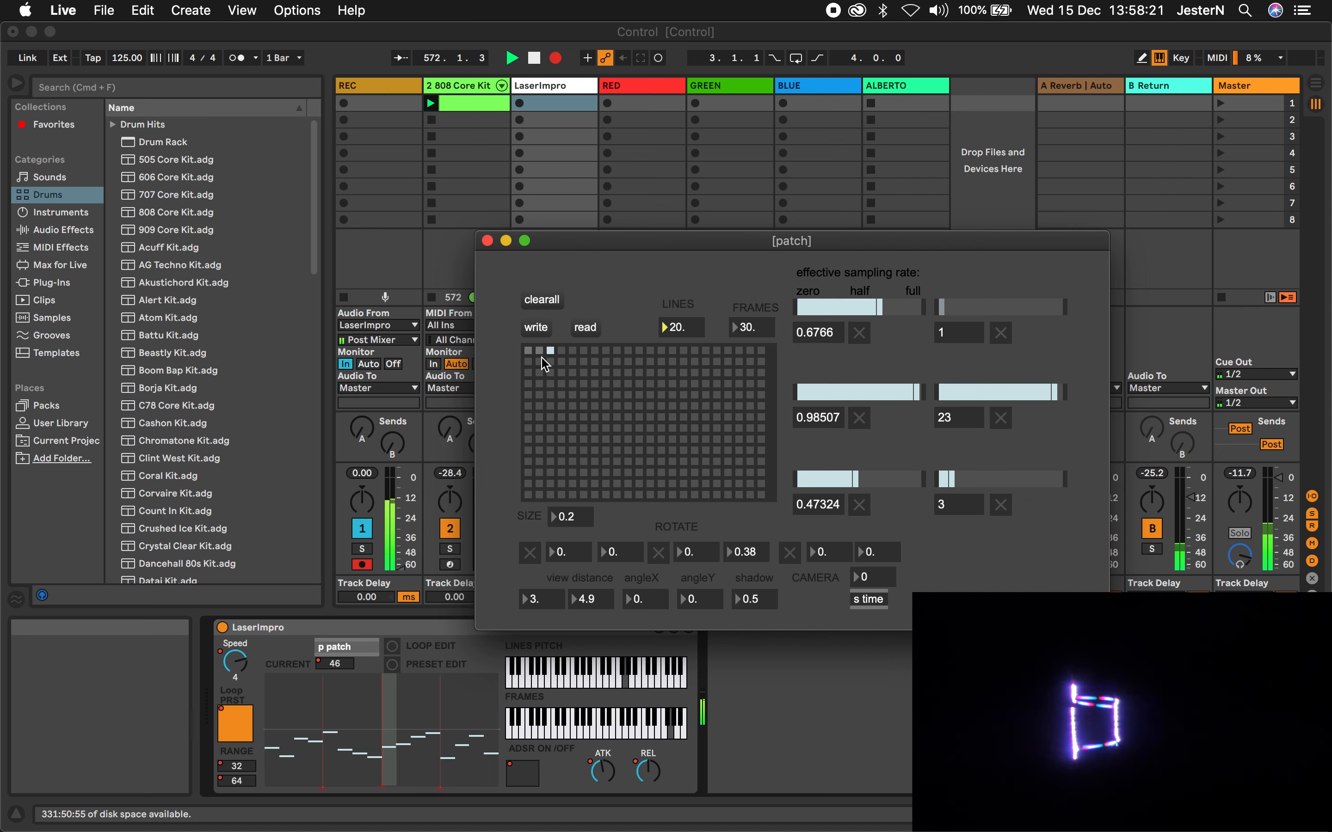
Close the patch window and review the intensity effects on the RED, GREEN and BLUE tracks, ending on the LaserImpro instrument
left_click(487, 241)
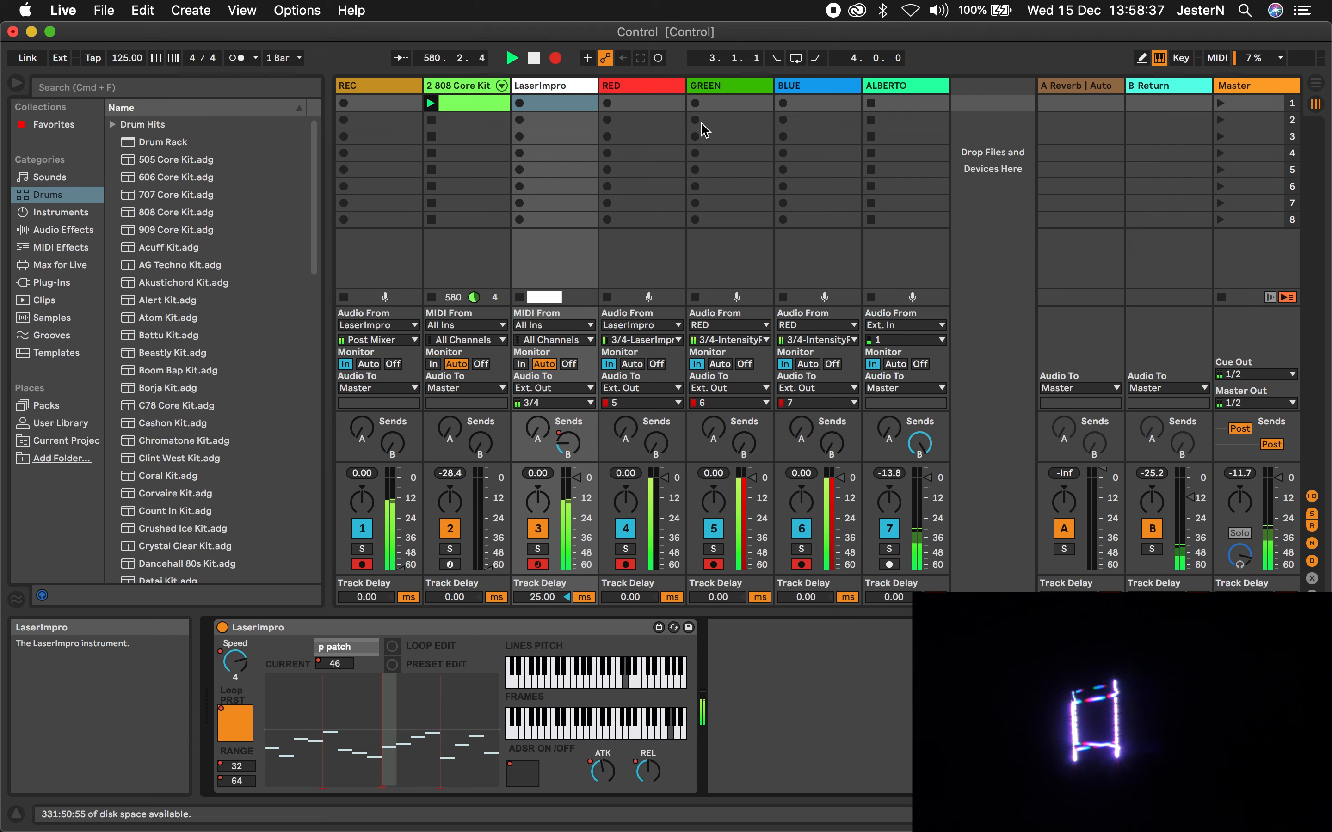
left_click(658, 89)
left_click(726, 91)
left_click(814, 89)
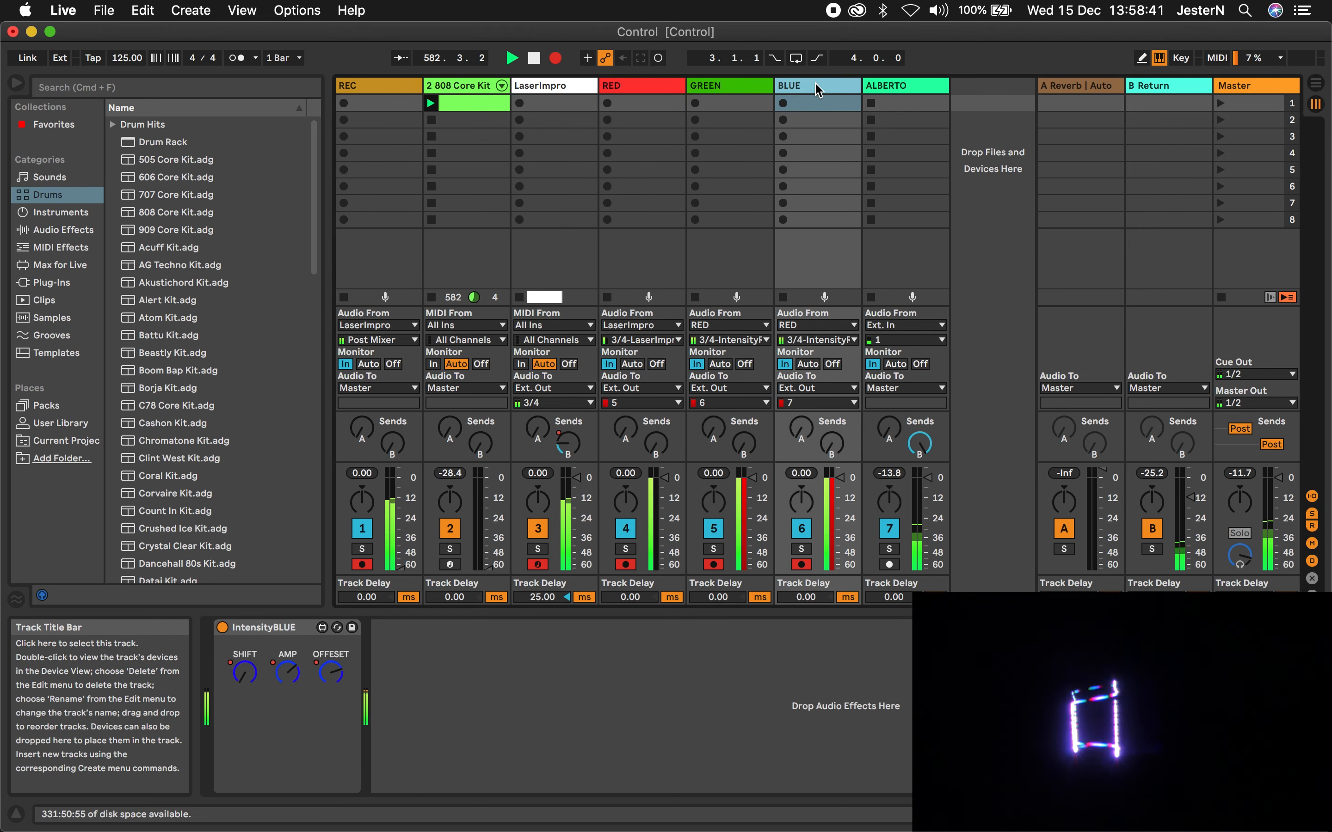
left_click(747, 86)
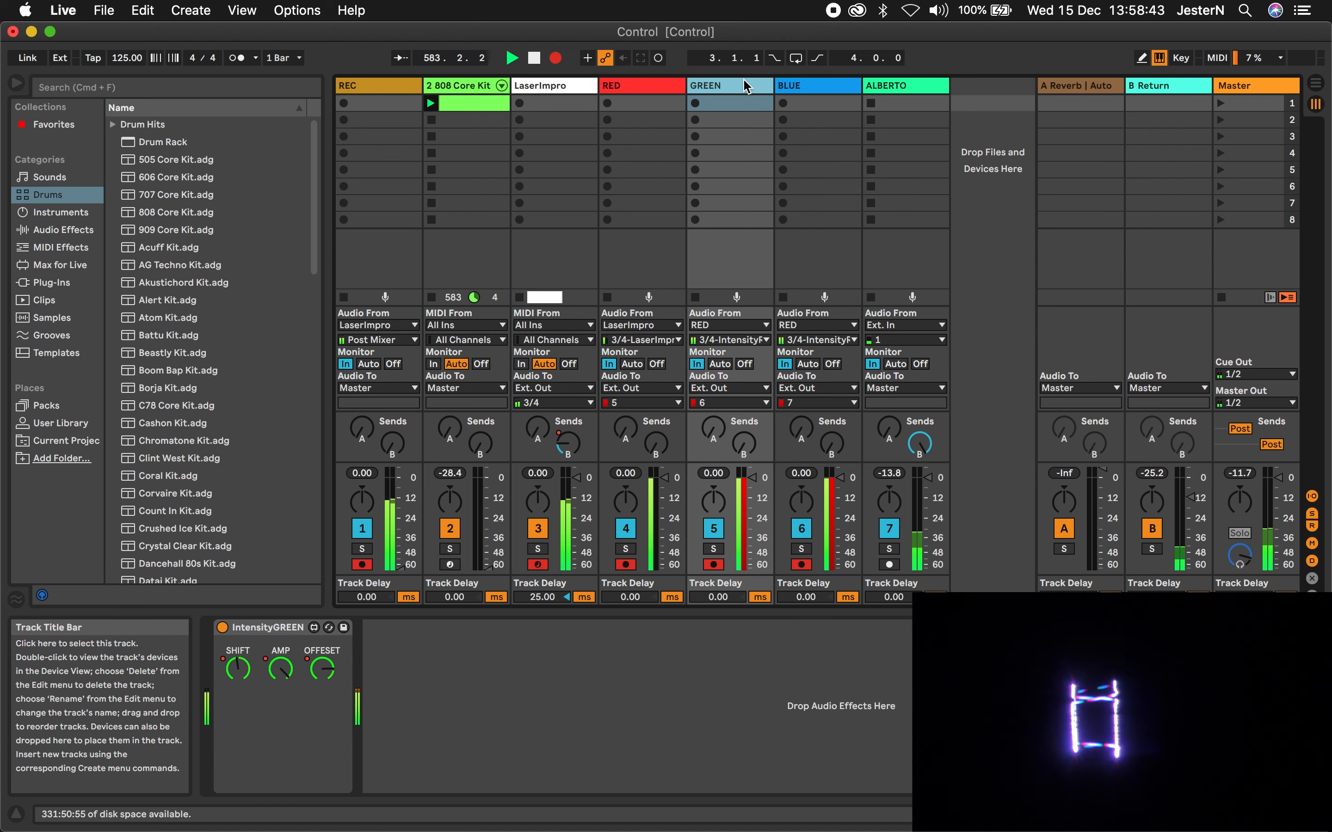
left_click(668, 88)
left_click(571, 89)
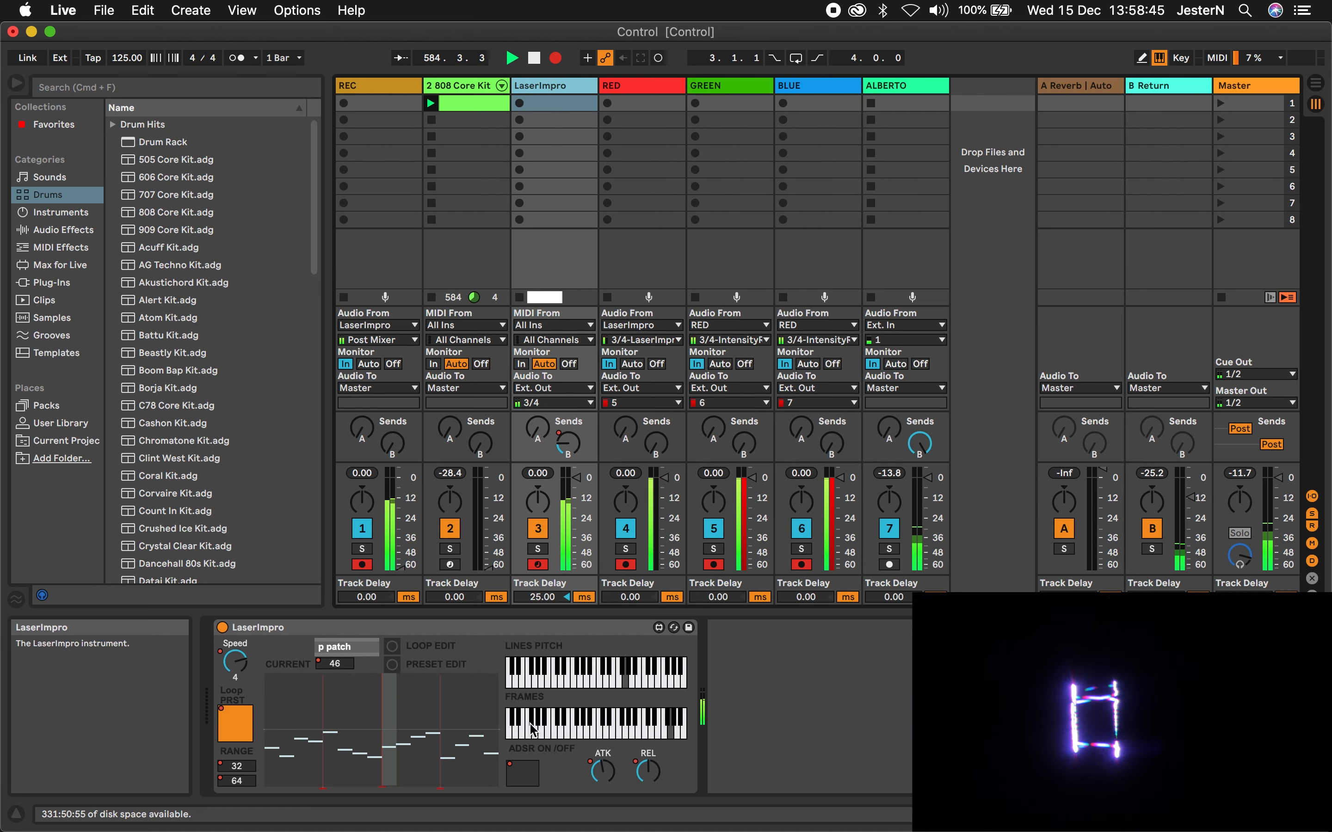